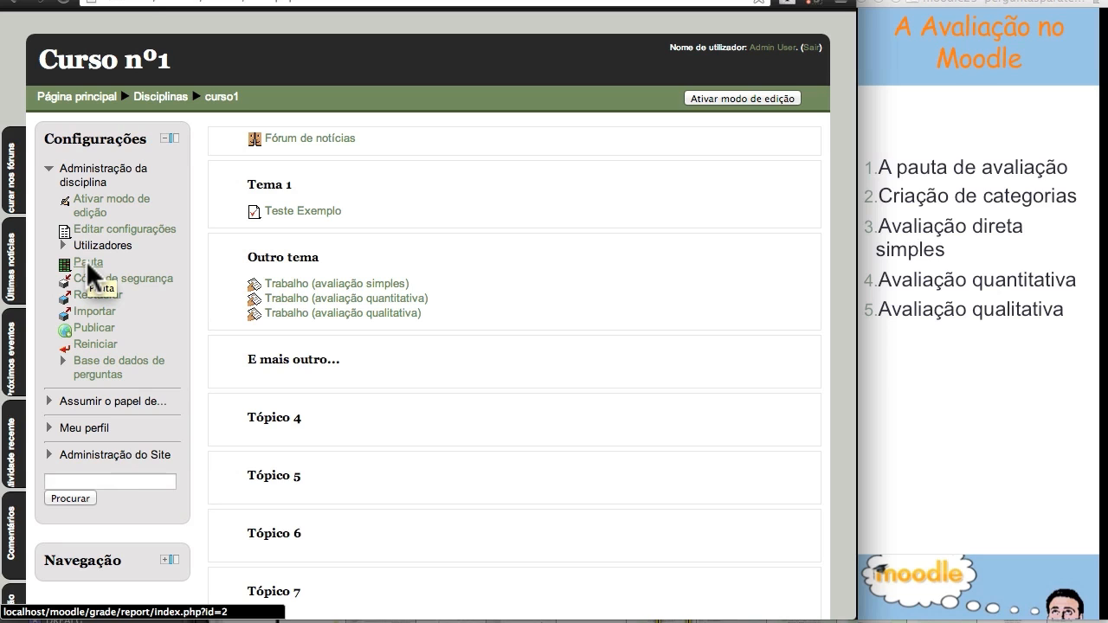
# Open the course's Pauta and dock the Configurações and Navegação blocks to widen the report.
pyautogui.click(86, 261)
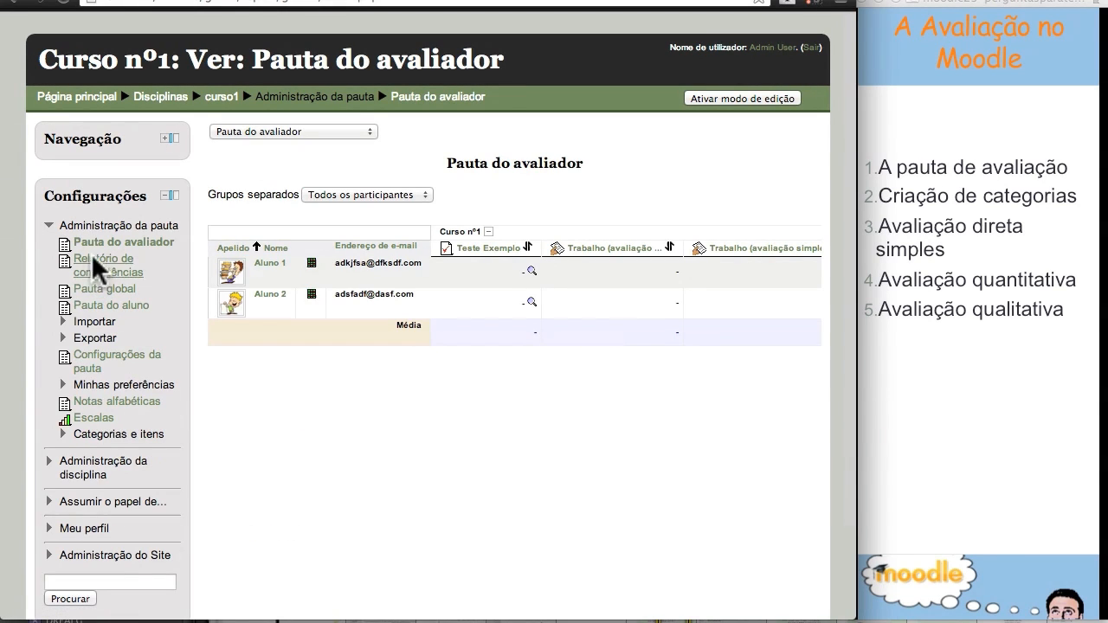
pyautogui.click(174, 195)
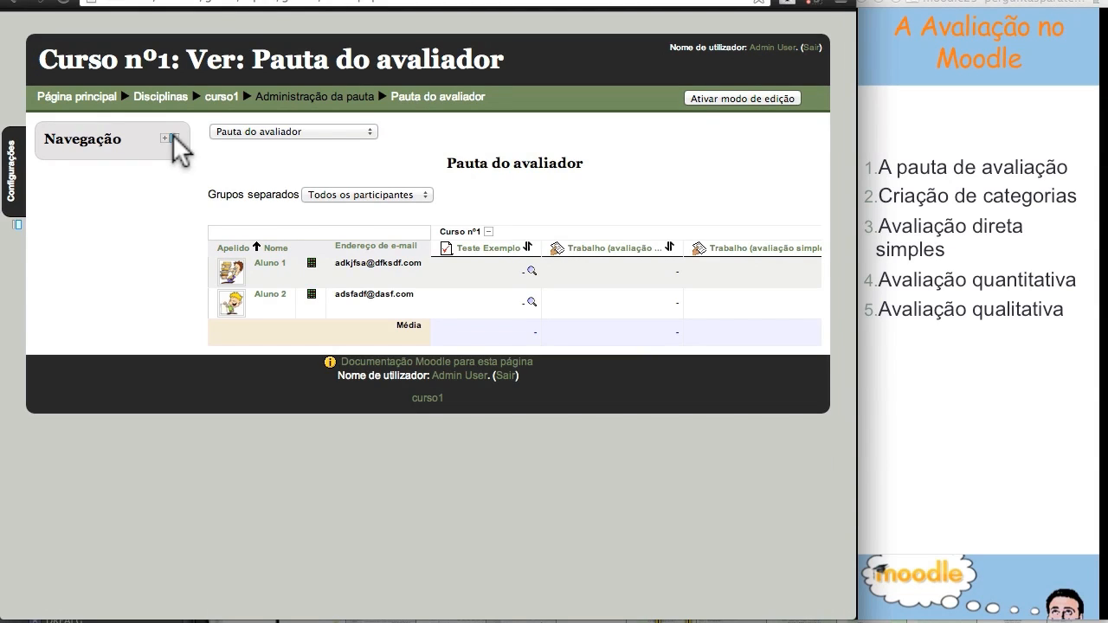
pyautogui.click(173, 137)
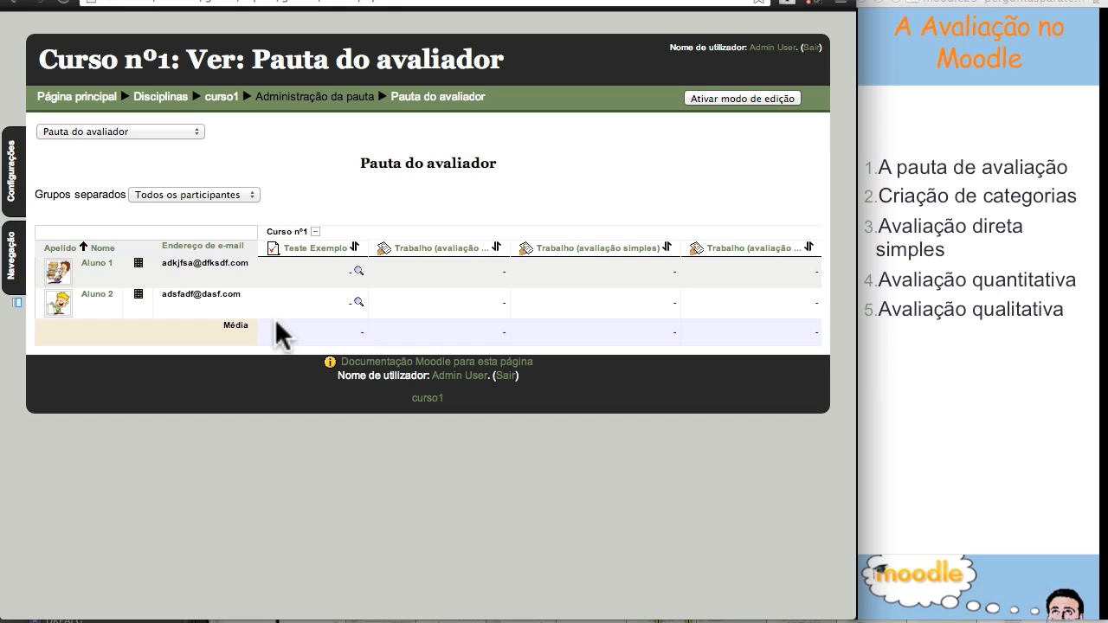
# Examine the grader report's activity columns, the separate-group options and the list of available gradebook views.
pyautogui.hscroll(5, 519, 310)
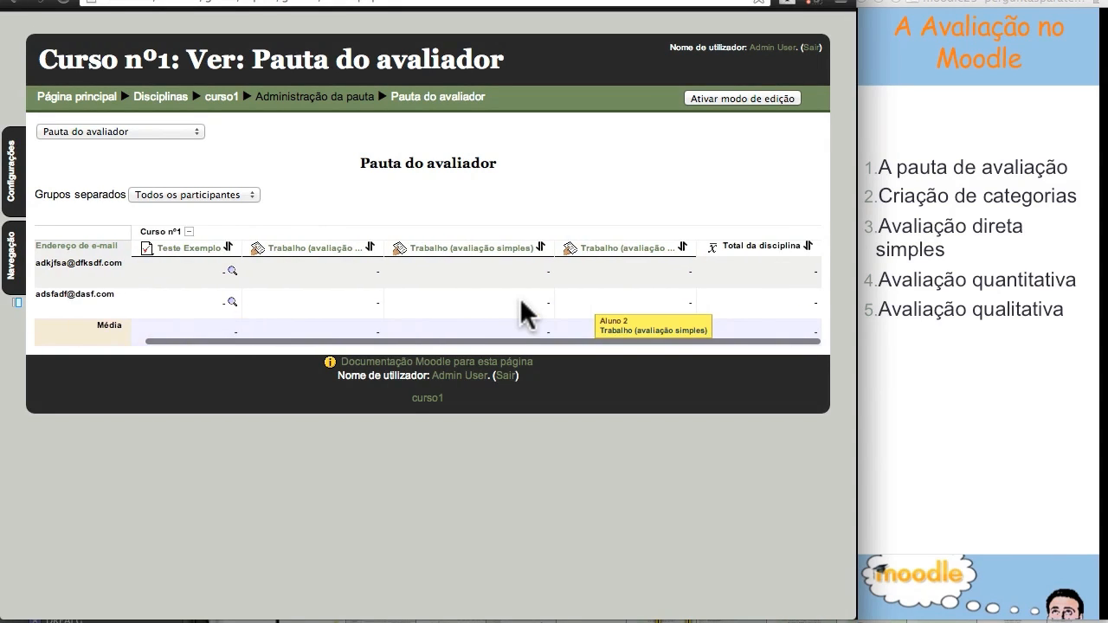
pyautogui.hscroll(-3, 524, 312)
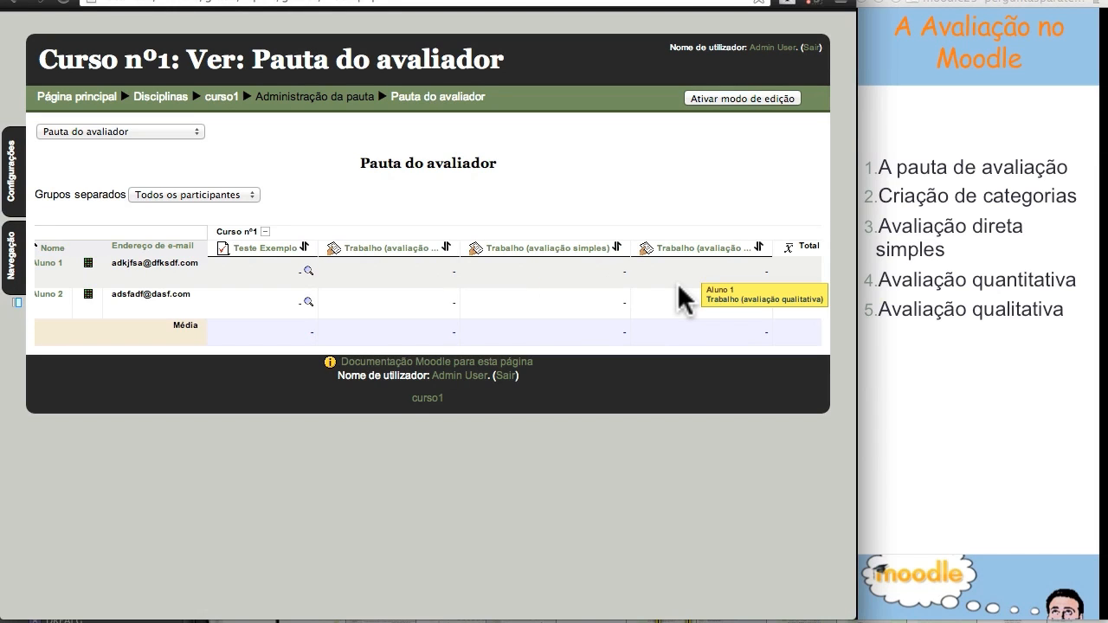
pyautogui.hscroll(-2, 369, 287)
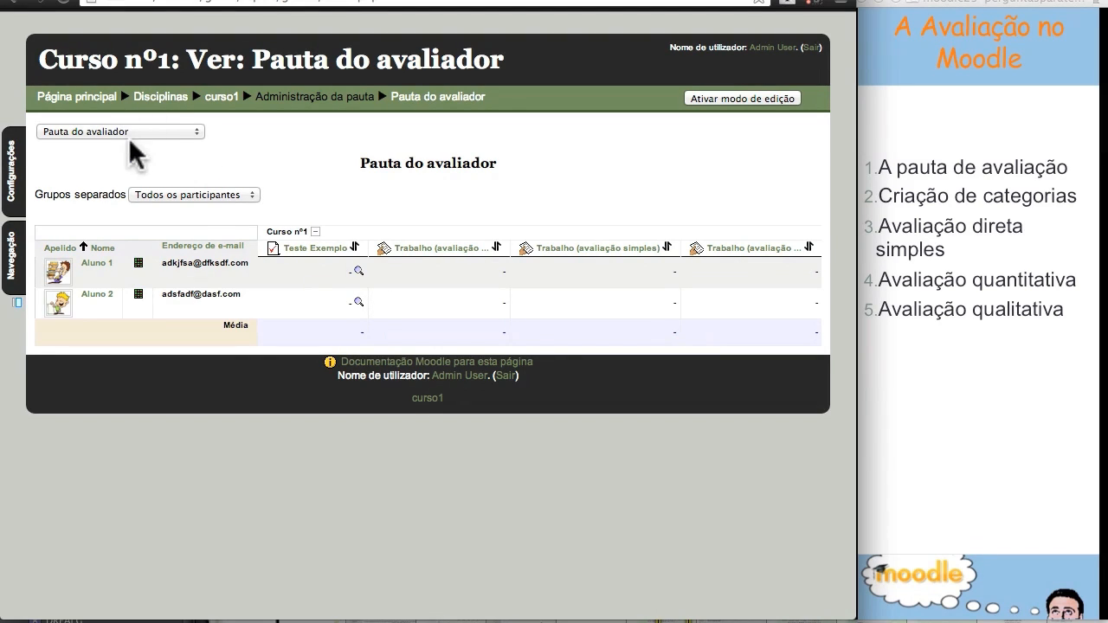
pyautogui.click(201, 194)
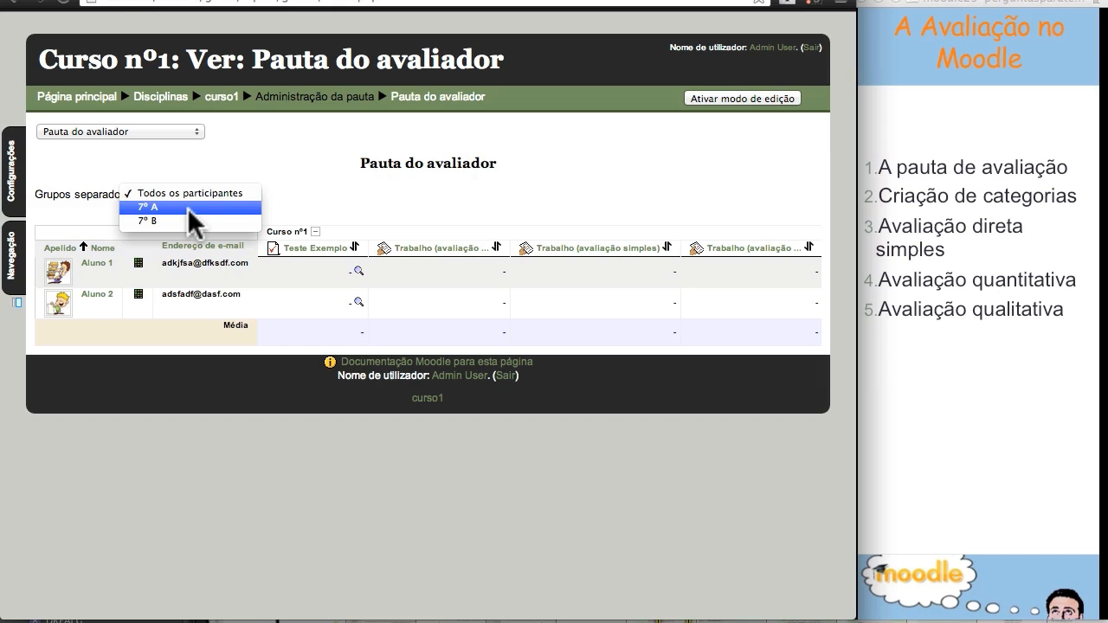
pyautogui.click(185, 174)
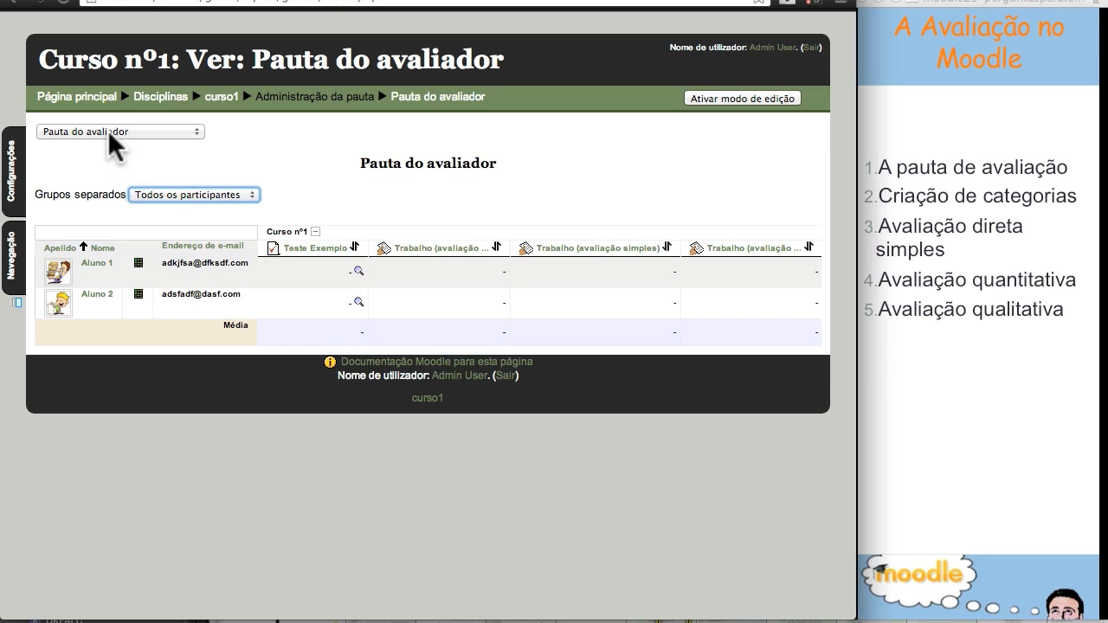
pyautogui.click(197, 140)
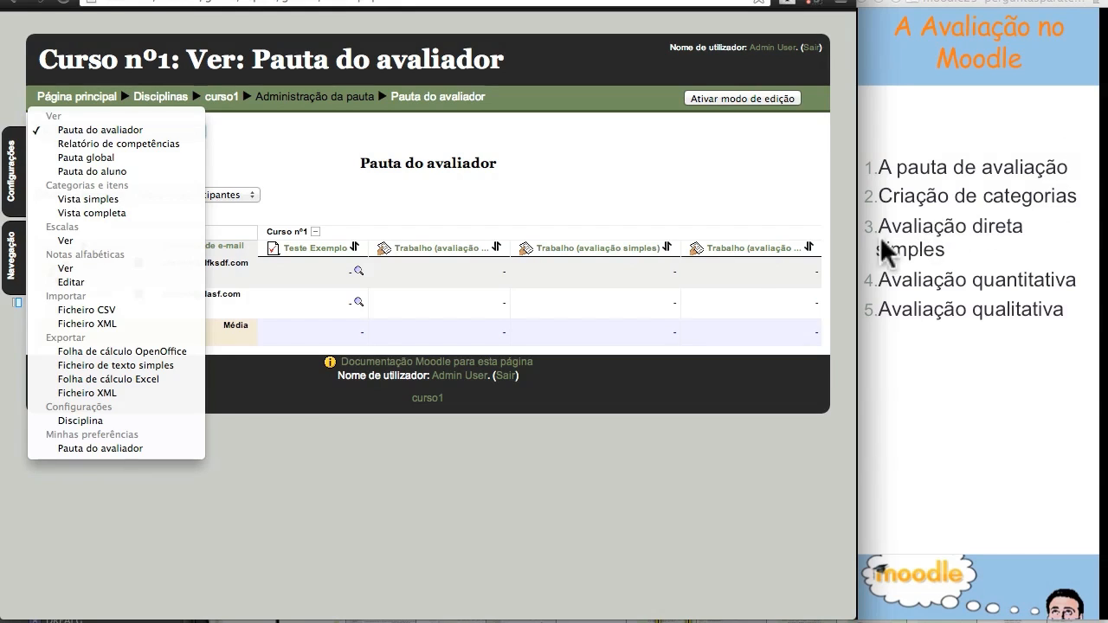
pyautogui.click(953, 217)
pyautogui.click(944, 217)
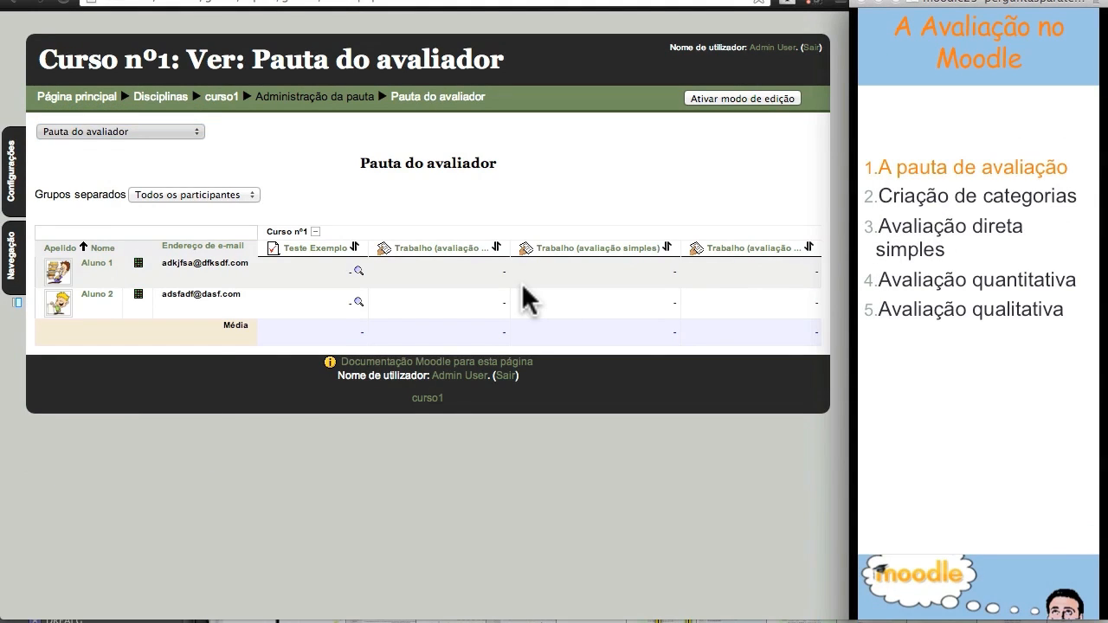
pyautogui.click(149, 144)
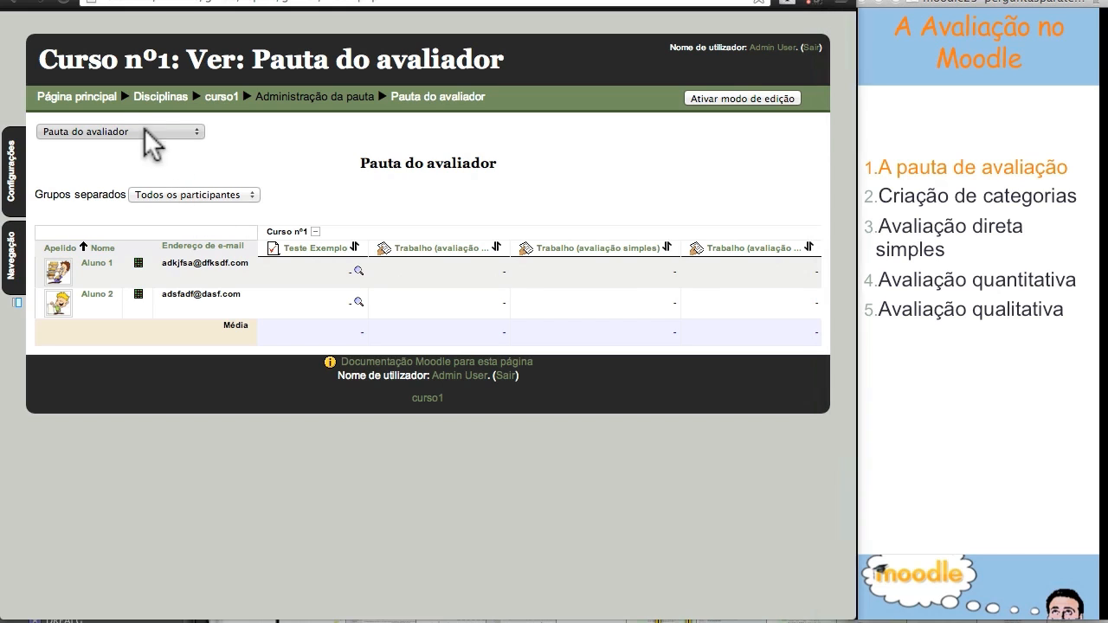
pyautogui.click(195, 130)
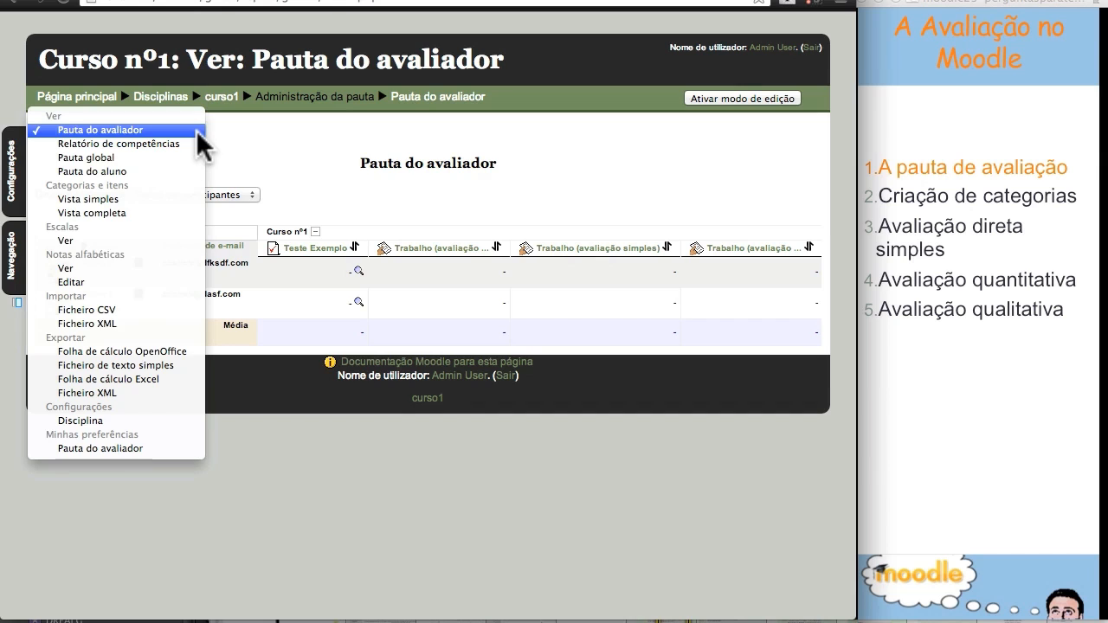
pyautogui.click(138, 447)
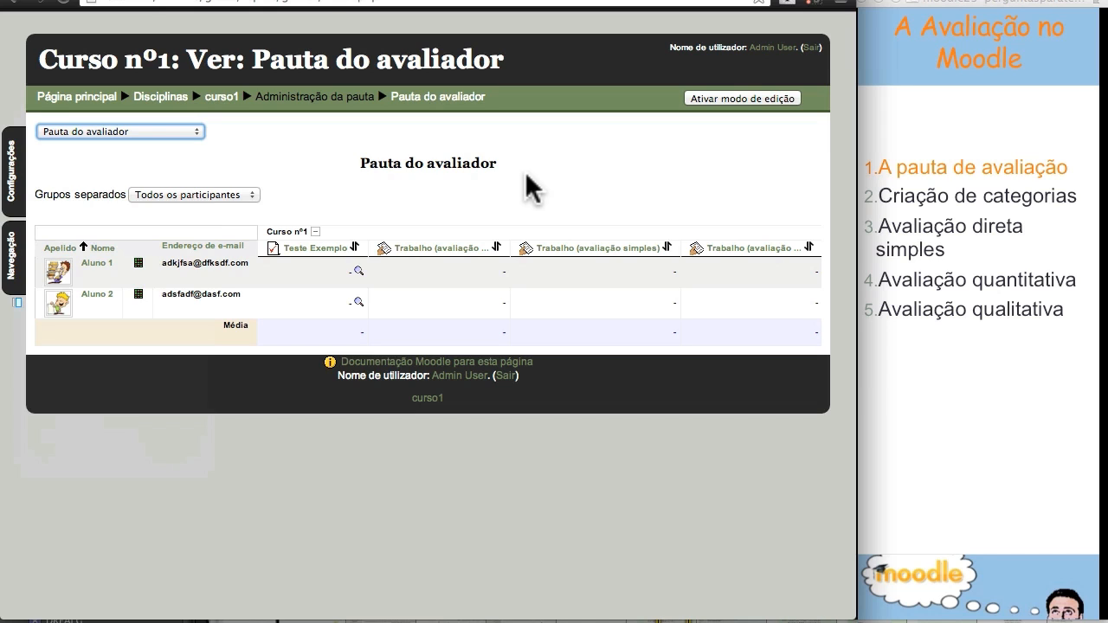
# Advance the outline slide to Criação de categorias and open the Vista simples of the gradebook's categories and items.
pyautogui.click(989, 237)
pyautogui.click(1000, 258)
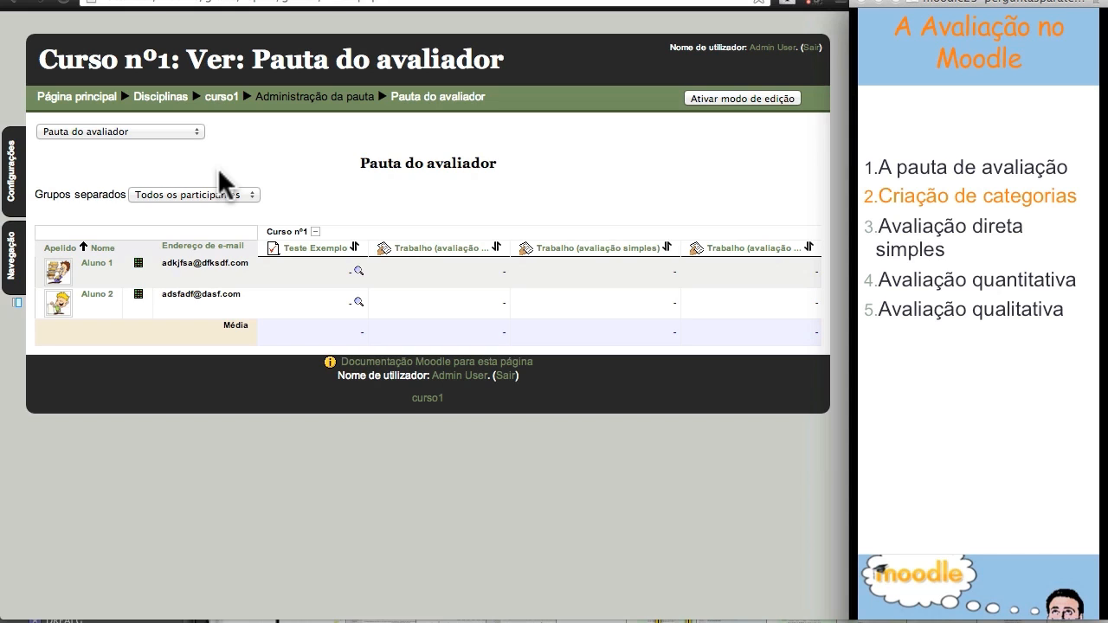
pyautogui.click(141, 131)
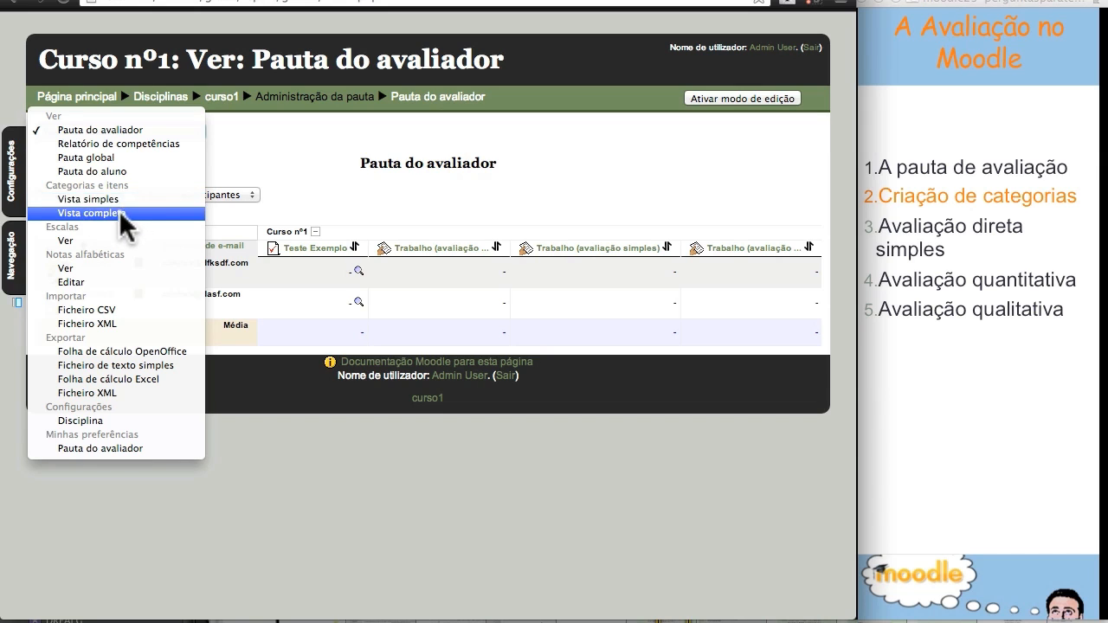
pyautogui.click(101, 200)
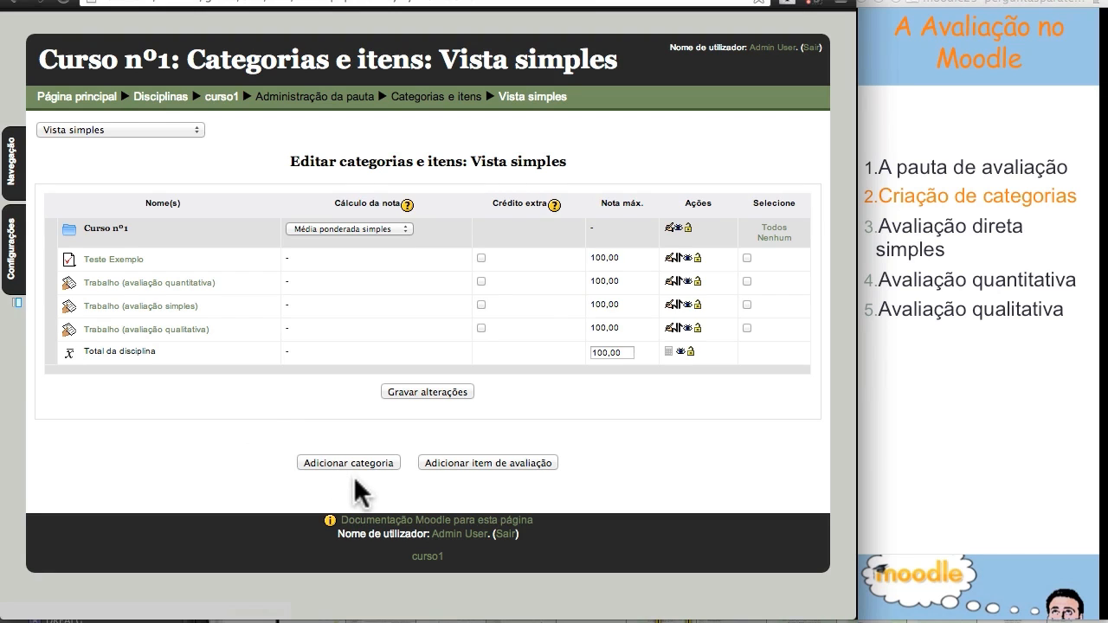
# Add a grade category named Ficha de trabalho with Média as its grade calculation, and save it.
pyautogui.click(320, 457)
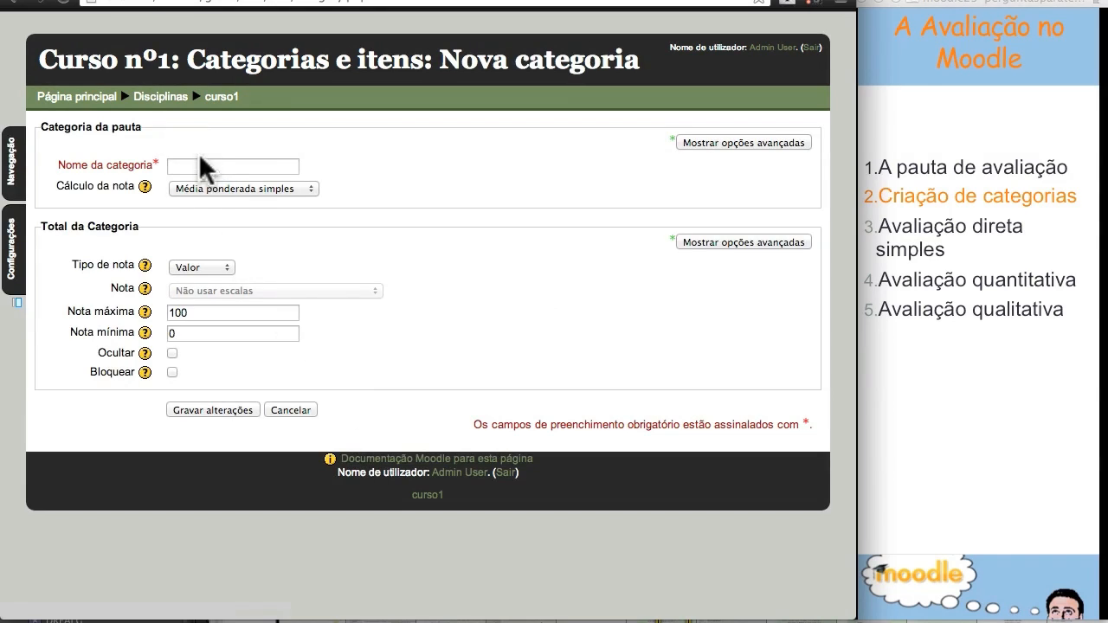
pyautogui.click(198, 161)
pyautogui.write('Fic')
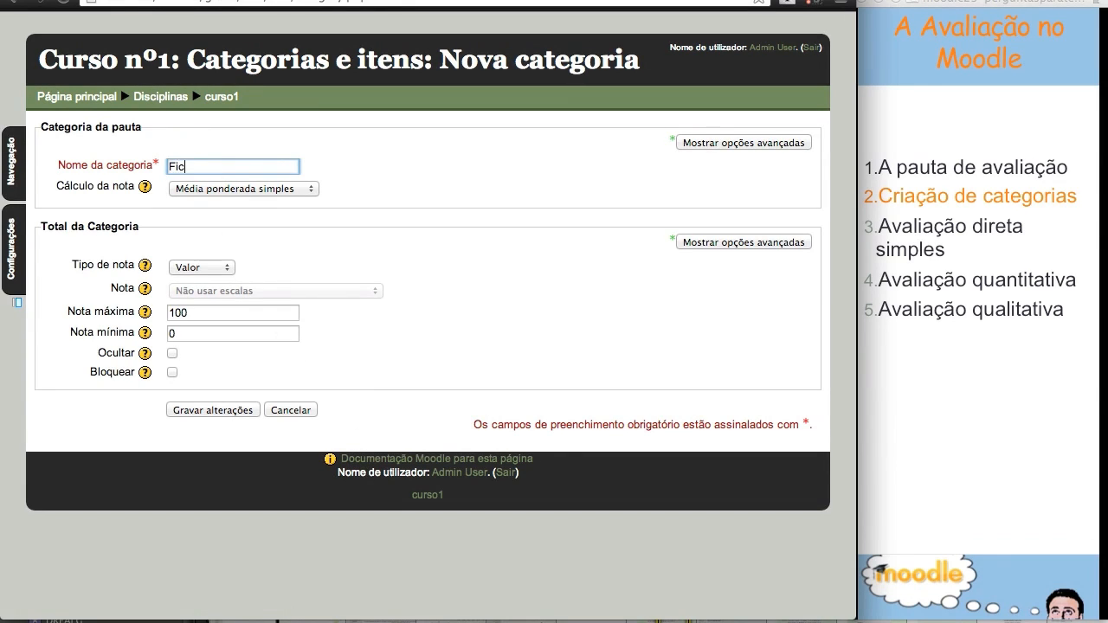
pyautogui.write('ha de trabalho')
pyautogui.click(240, 189)
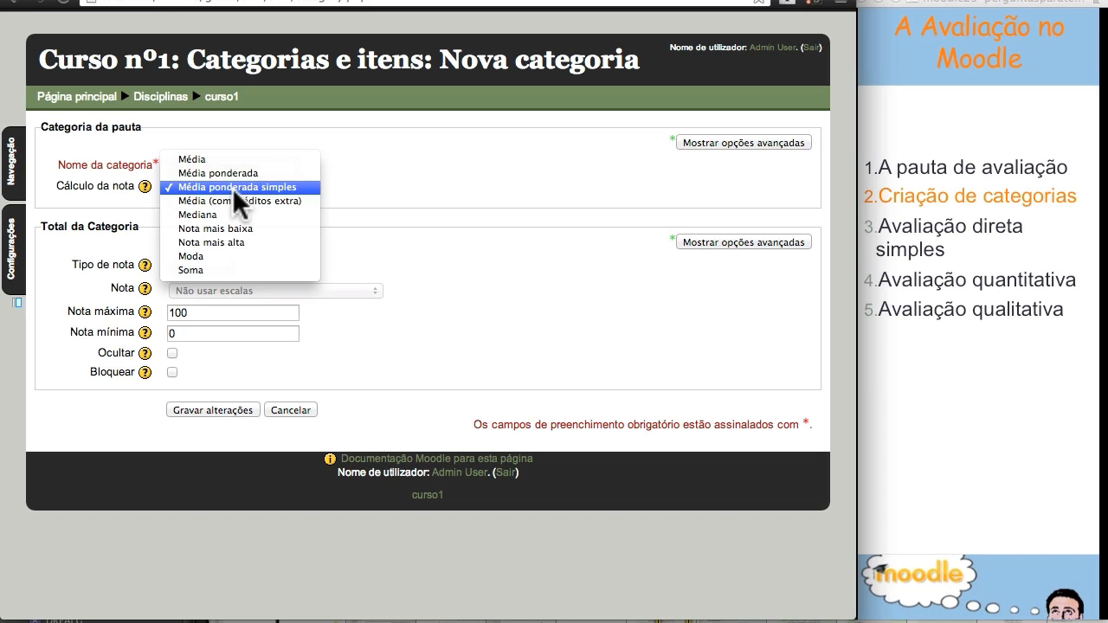
pyautogui.click(223, 158)
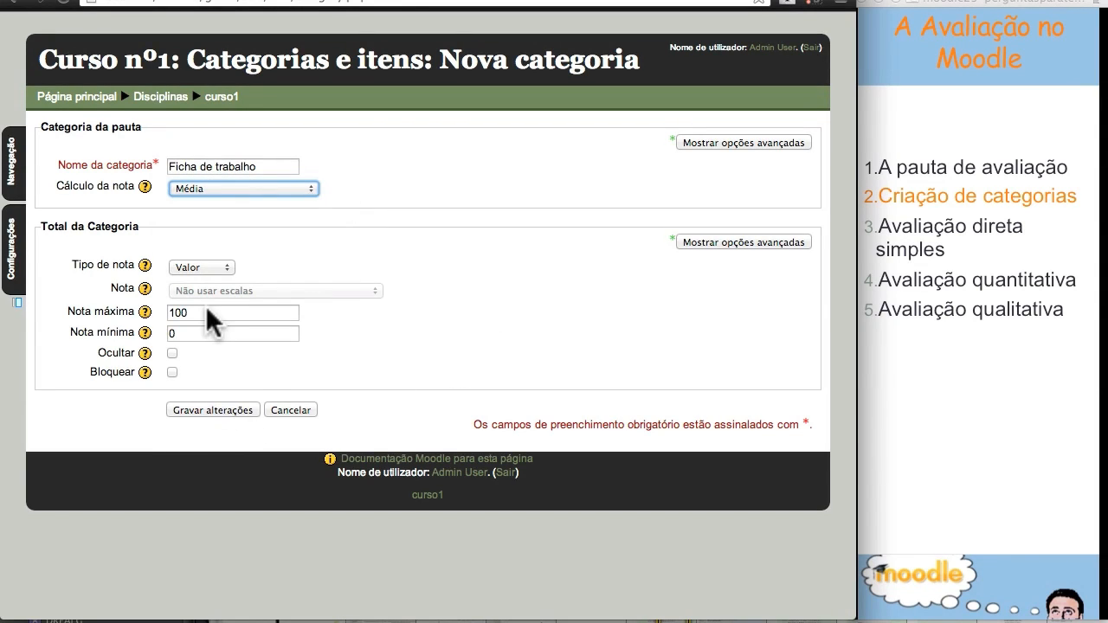
pyautogui.click(210, 407)
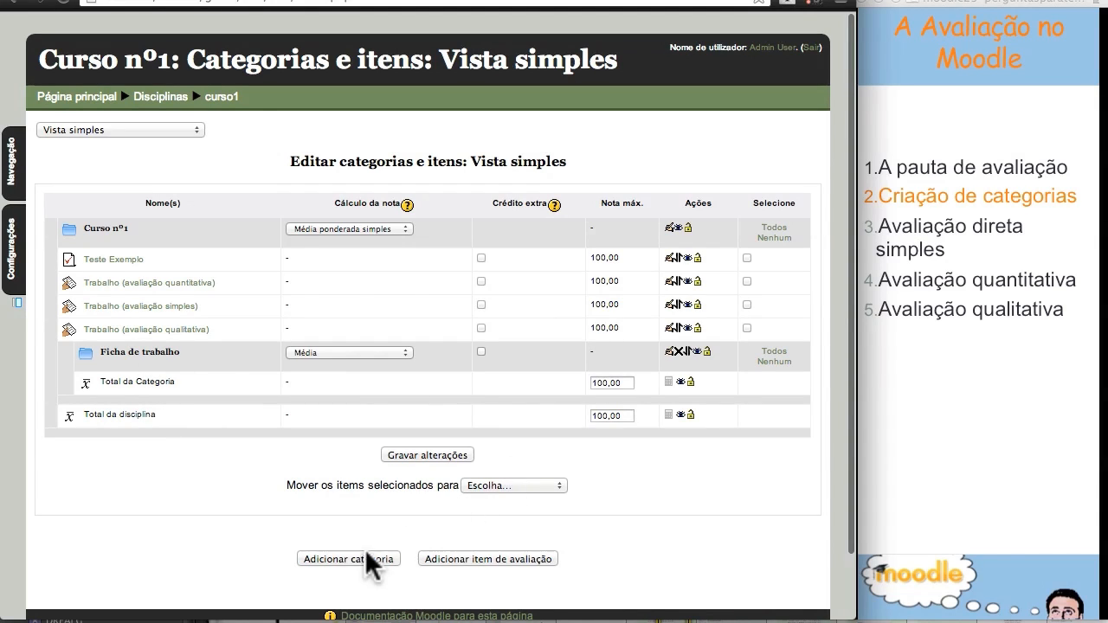
# Add a grade category named Testes, keeping the Média ponderada simples calculation, and save it.
pyautogui.click(338, 559)
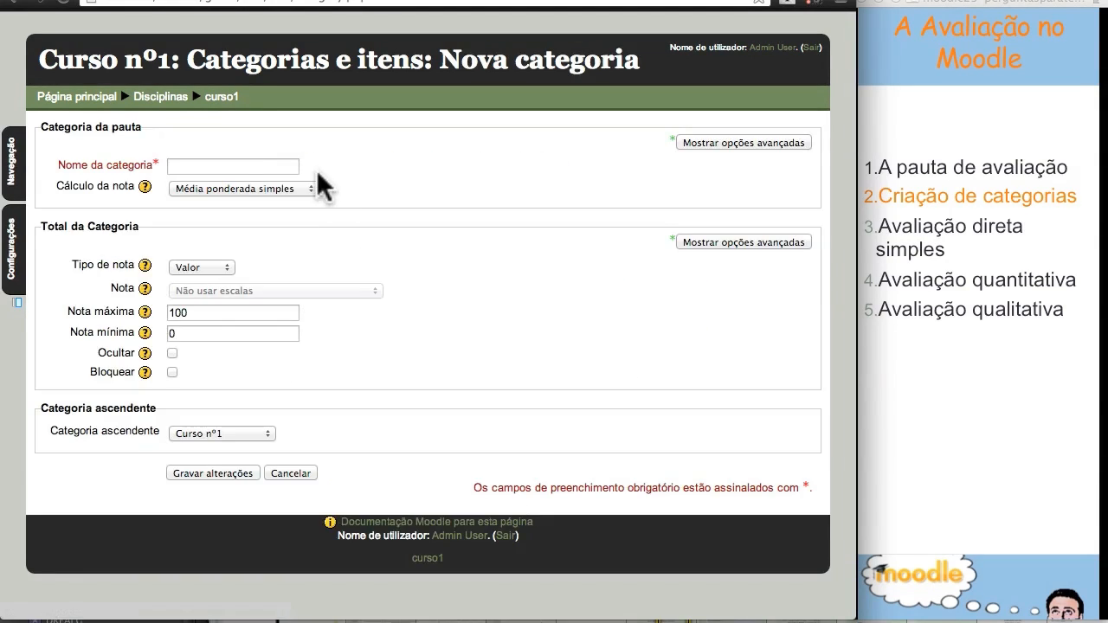
pyautogui.write('Testes')
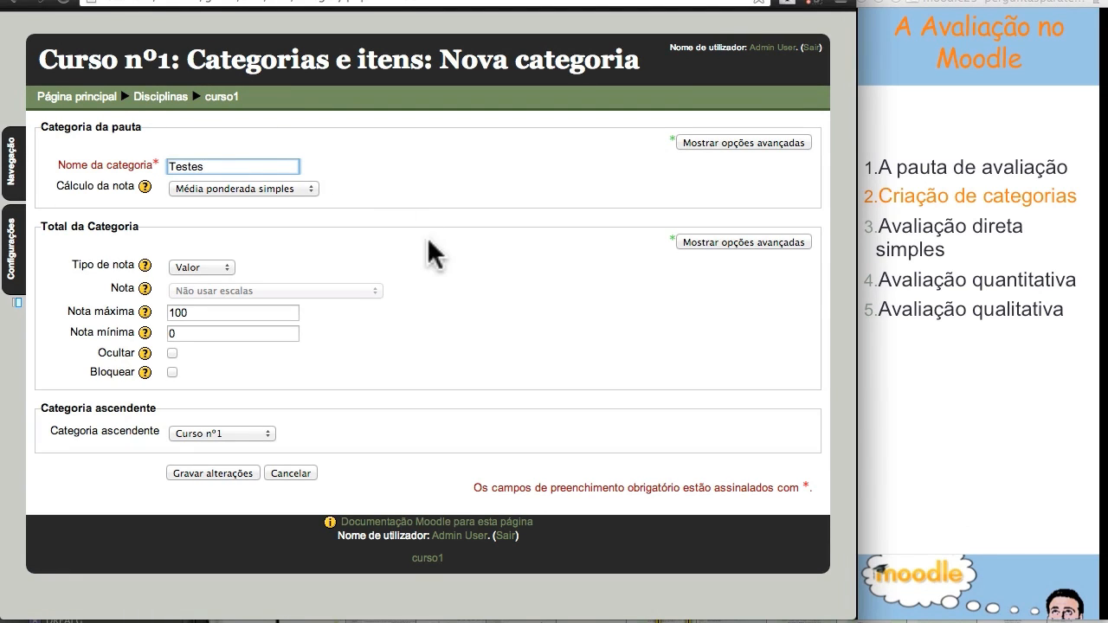
pyautogui.click(286, 201)
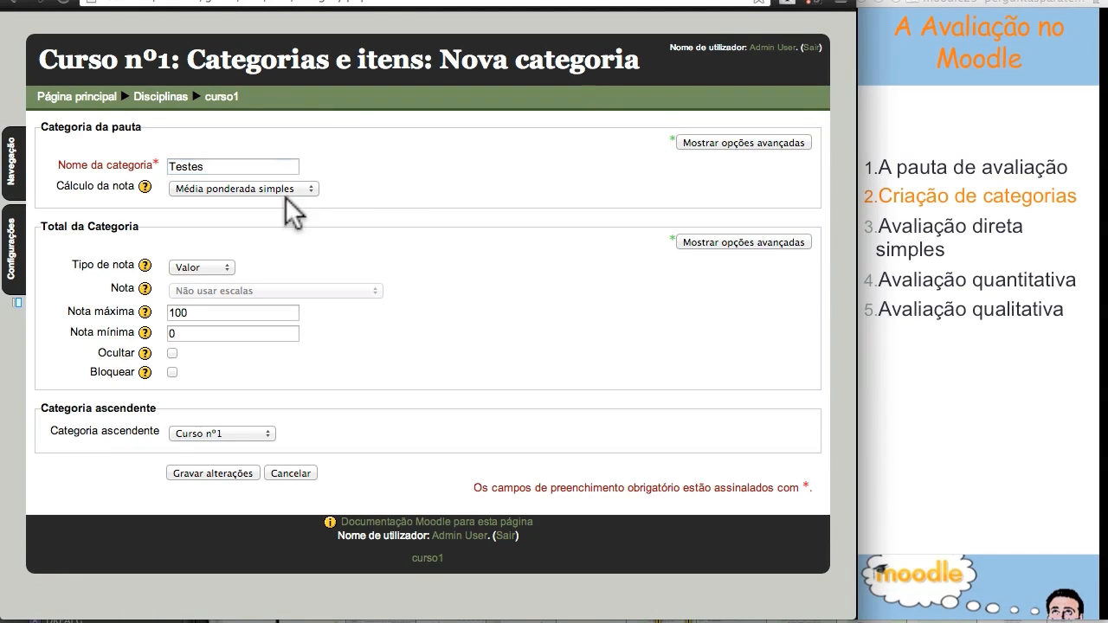
pyautogui.click(203, 471)
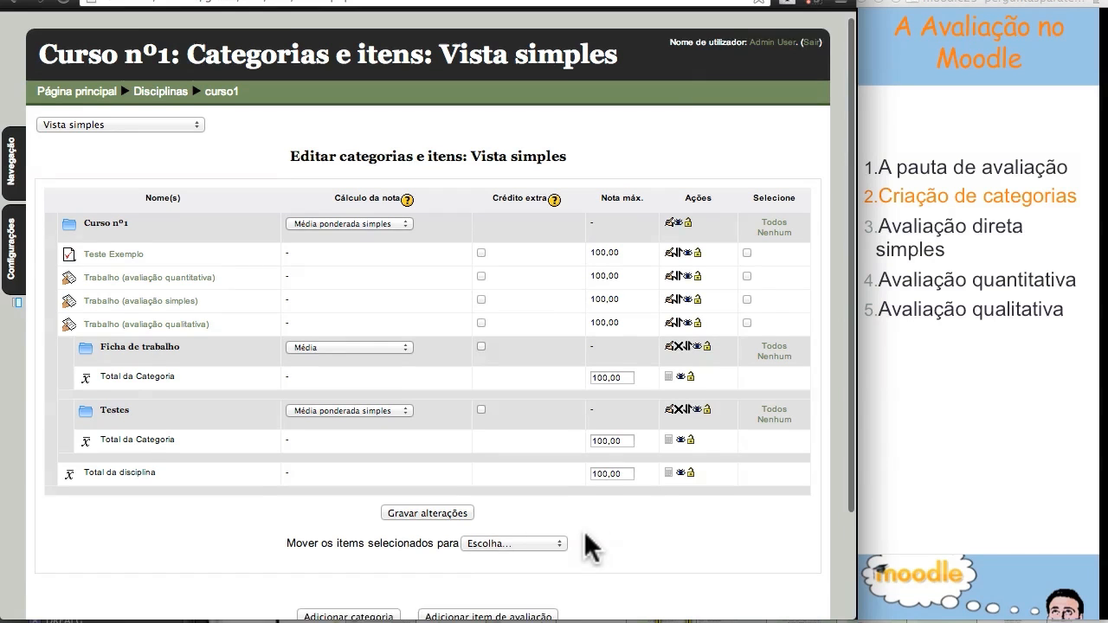
# Add a grade item named Assiduidade directly under the Curso nº1 category and save it.
pyautogui.scroll(-3, 589, 545)
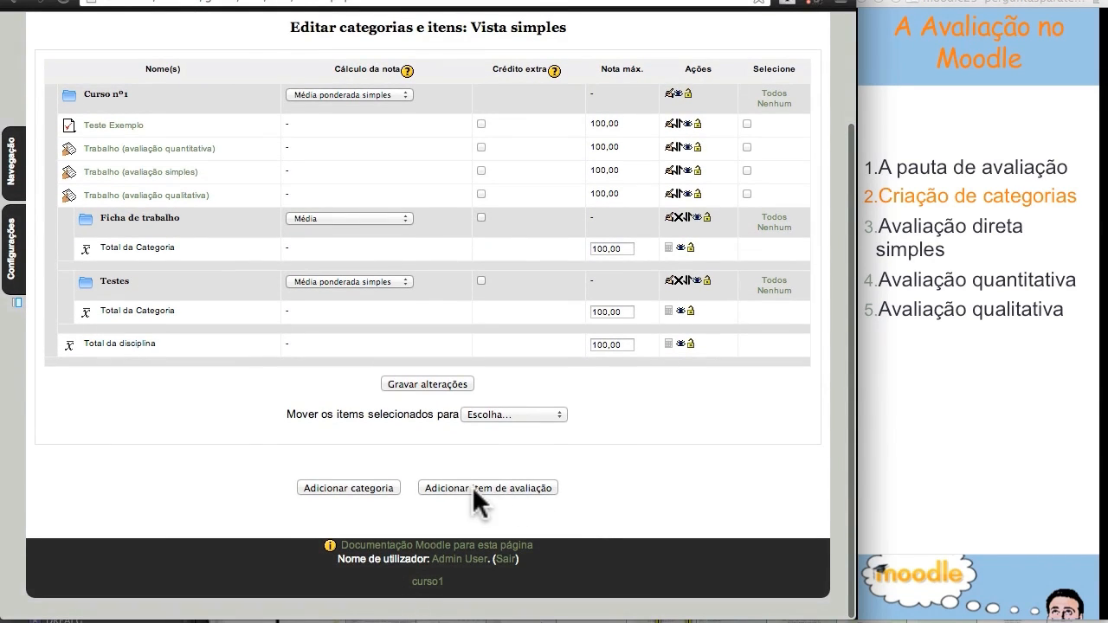
pyautogui.click(472, 486)
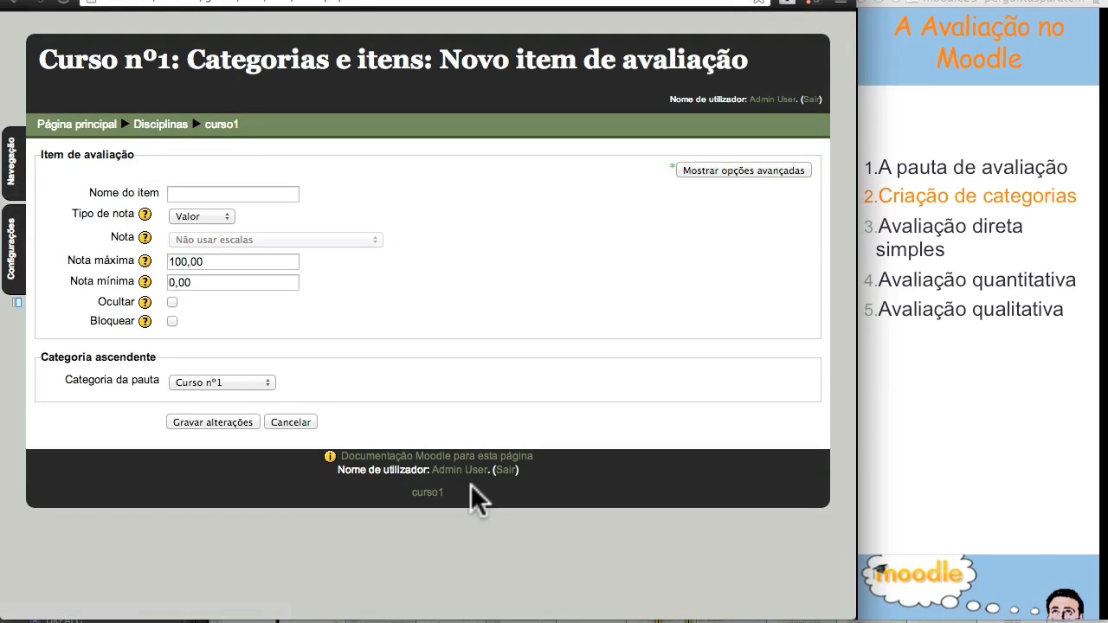
pyautogui.click(216, 194)
pyautogui.write('A')
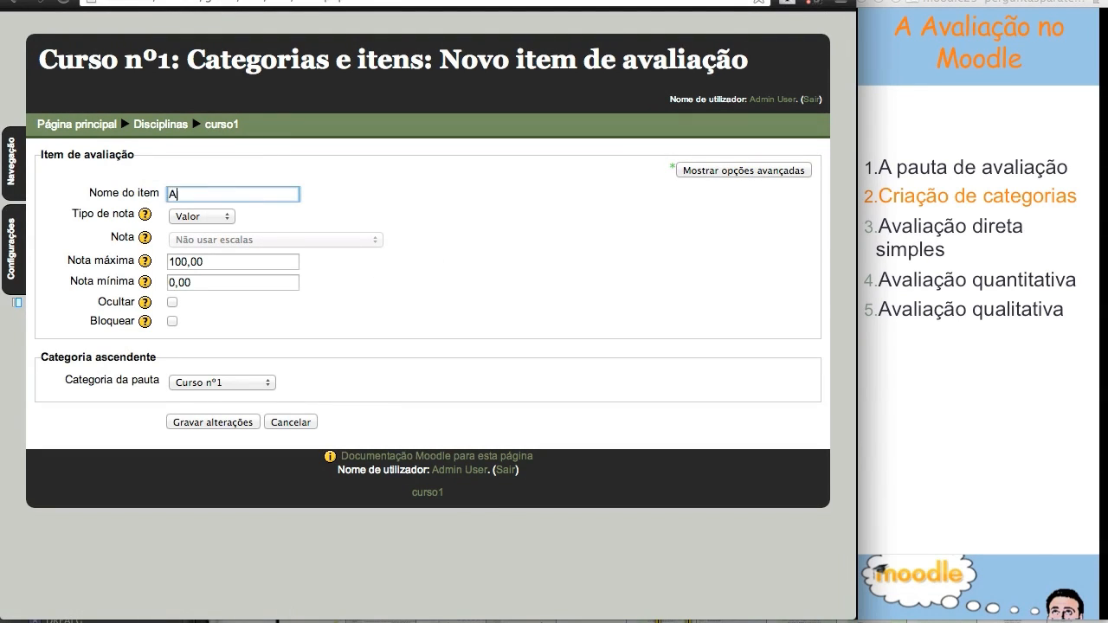
pyautogui.write('ssiduidade')
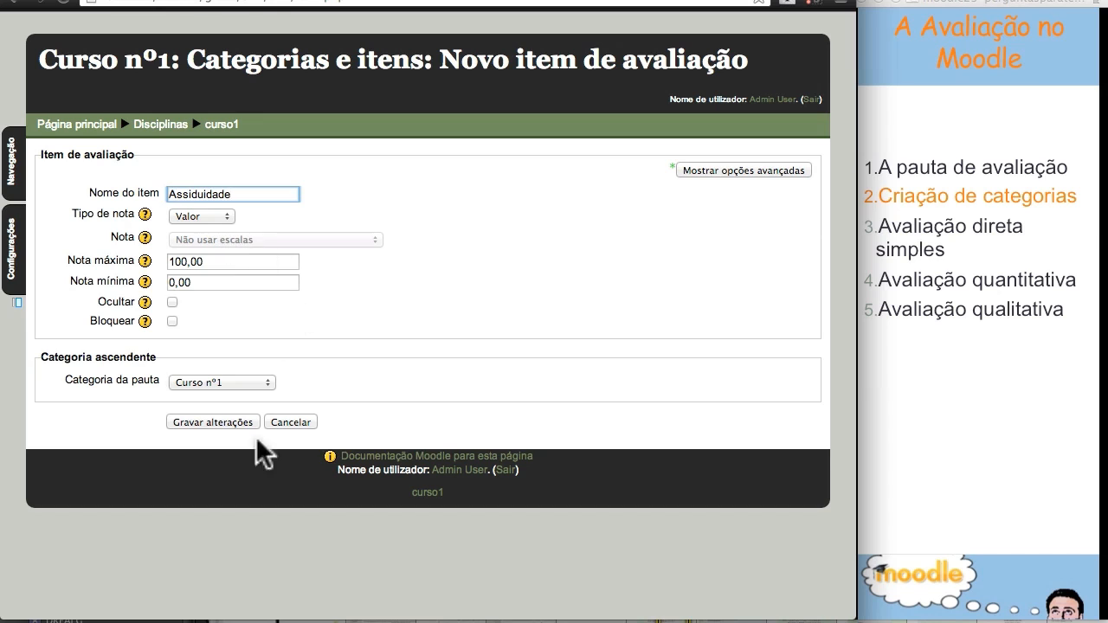
pyautogui.click(197, 423)
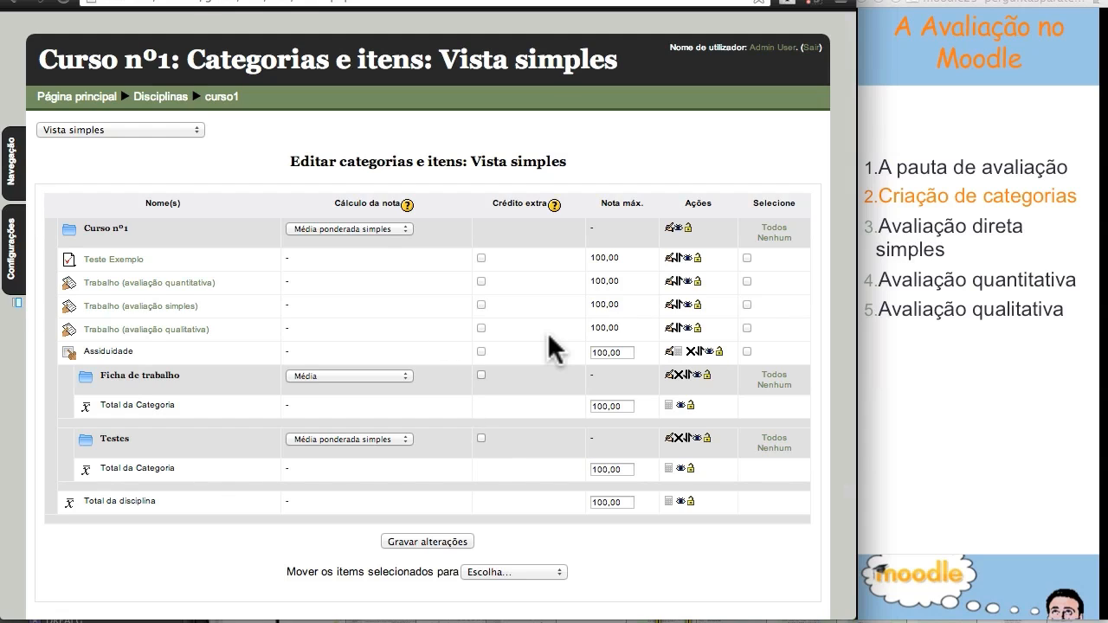
# Move Trabalho (avaliação quantitativa) and Trabalho (avaliação simples) into the Ficha de trabalho category.
pyautogui.click(676, 279)
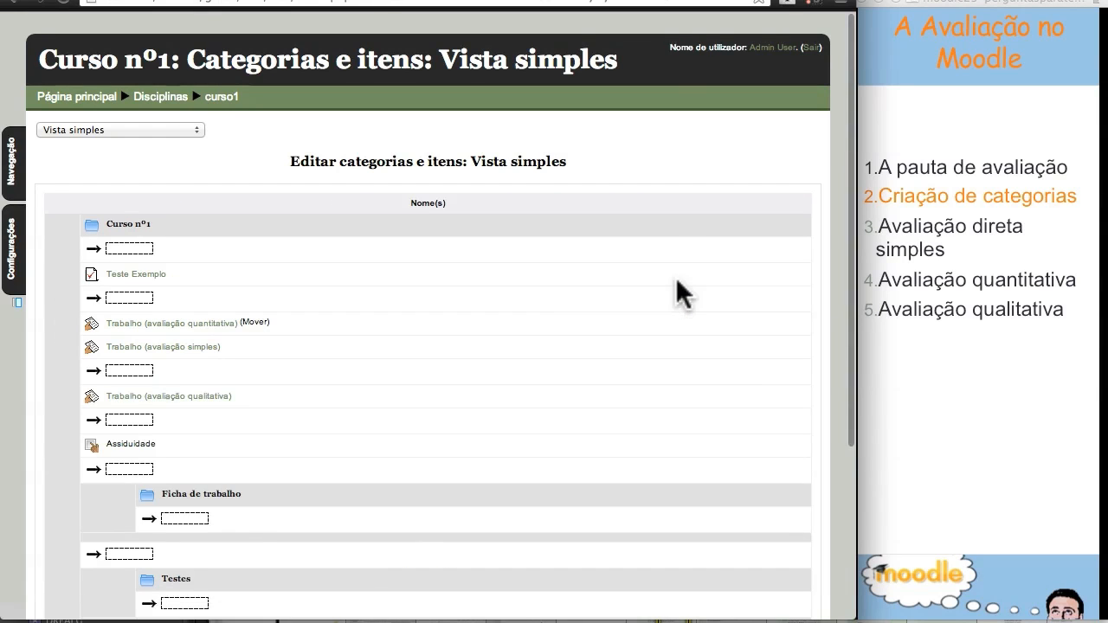
pyautogui.scroll(-5, 490, 473)
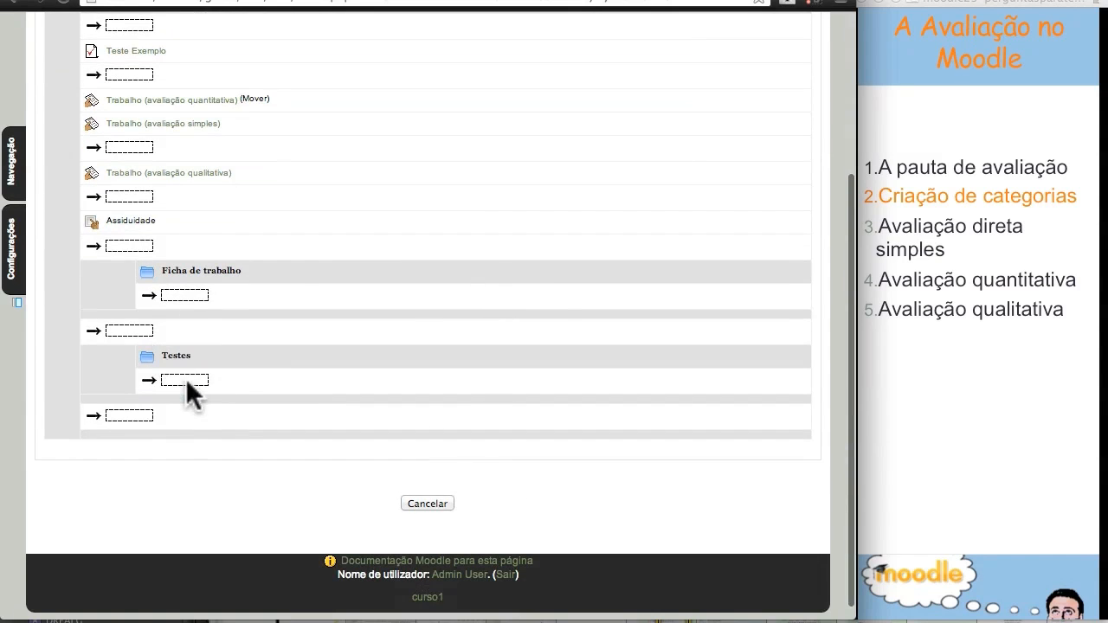
pyautogui.click(185, 294)
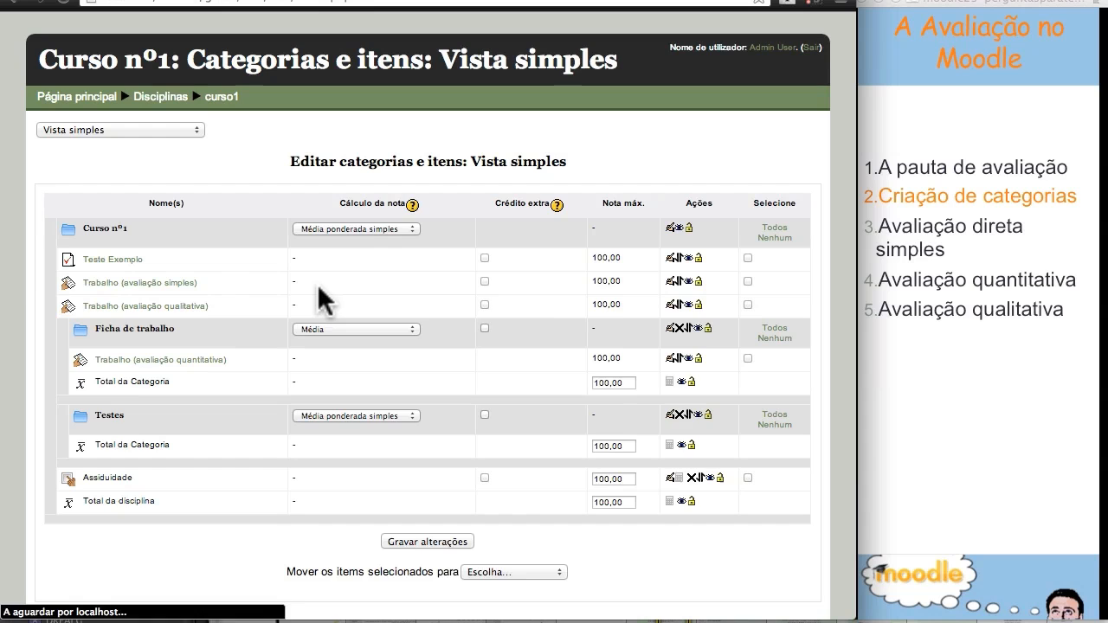
pyautogui.click(678, 275)
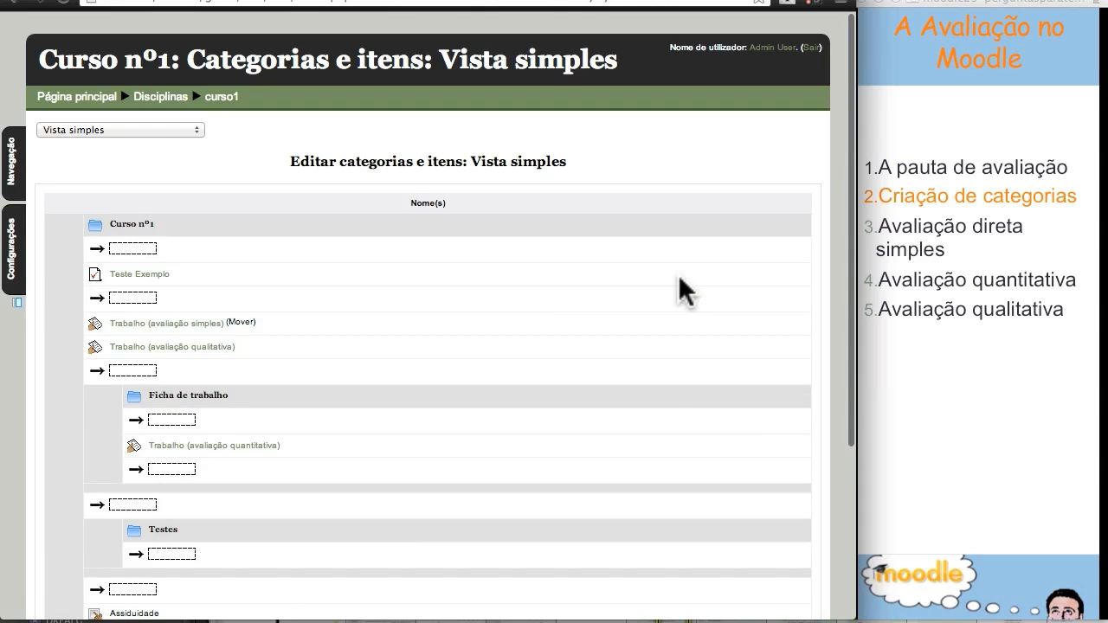
pyautogui.scroll(-3, 643, 429)
pyautogui.click(187, 364)
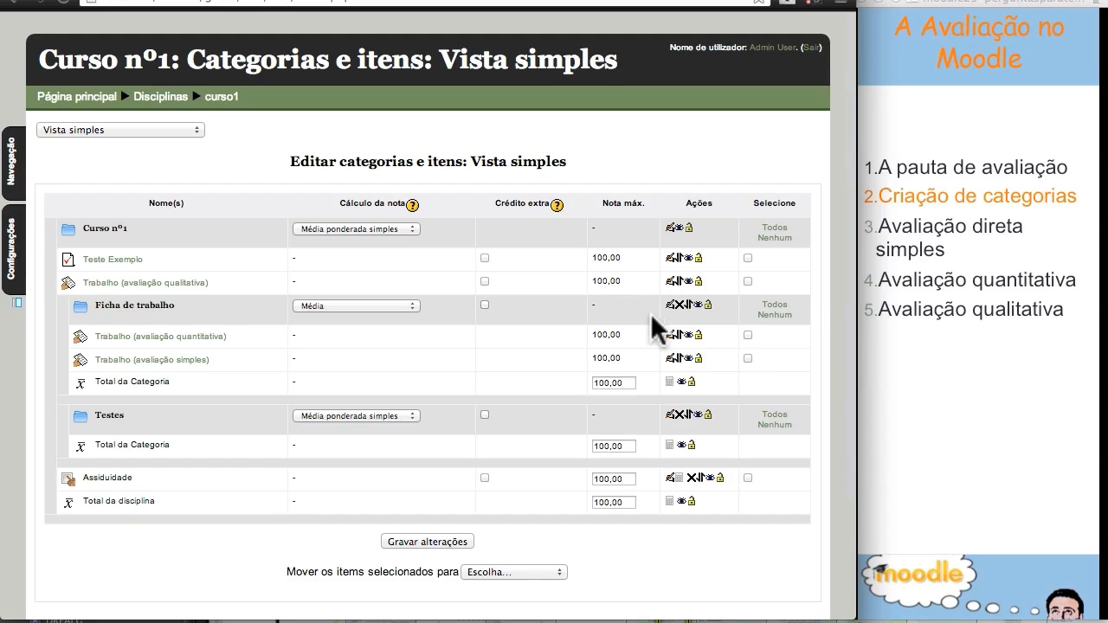
# Move Trabalho (avaliação qualitativa) into the Ficha de trabalho category and Teste Exemplo into the Testes category.
pyautogui.click(676, 277)
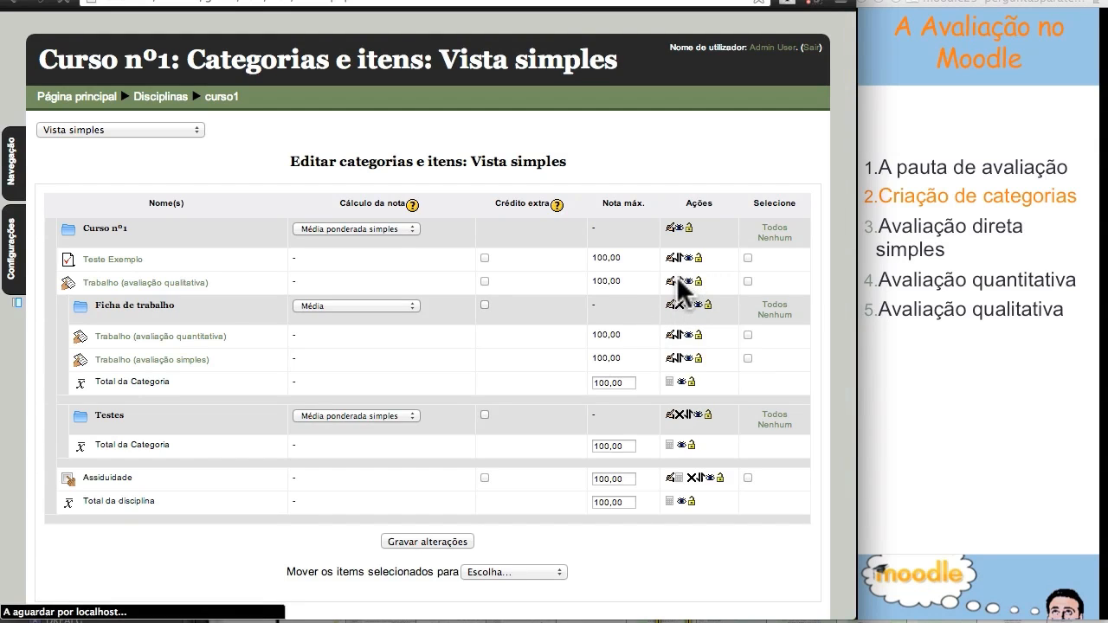
pyautogui.click(183, 468)
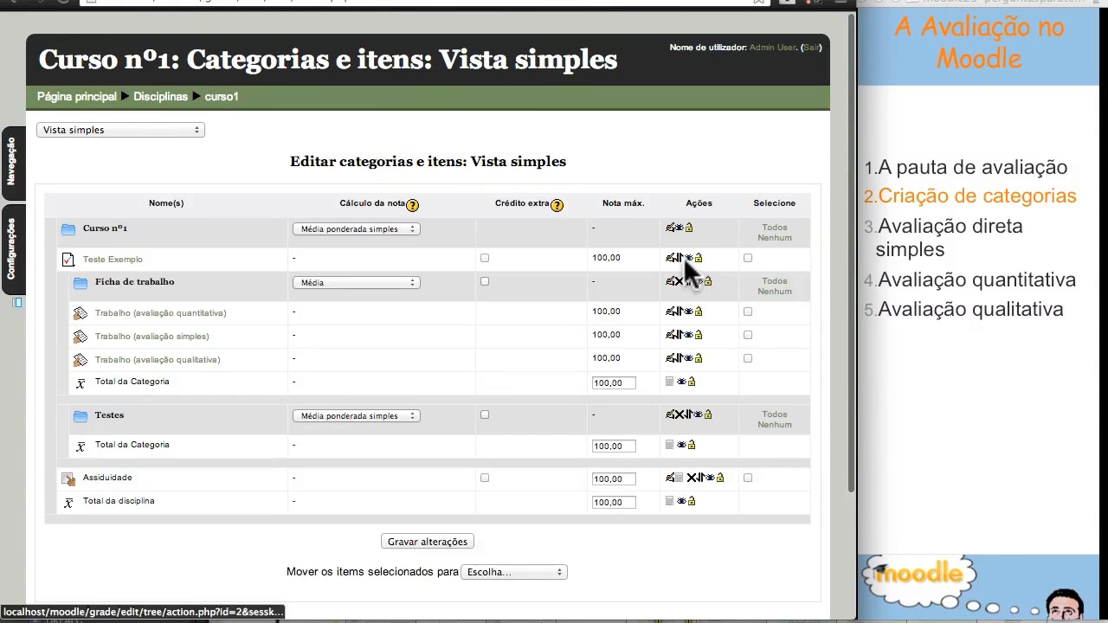
pyautogui.click(681, 258)
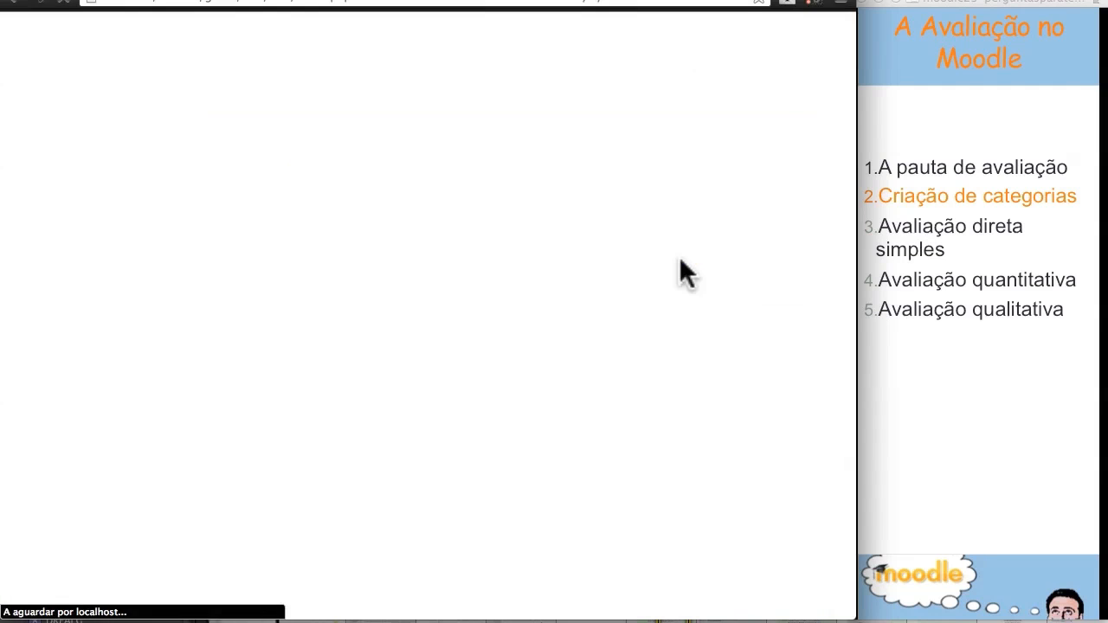
pyautogui.scroll(-2, 461, 445)
pyautogui.scroll(-2, 461, 444)
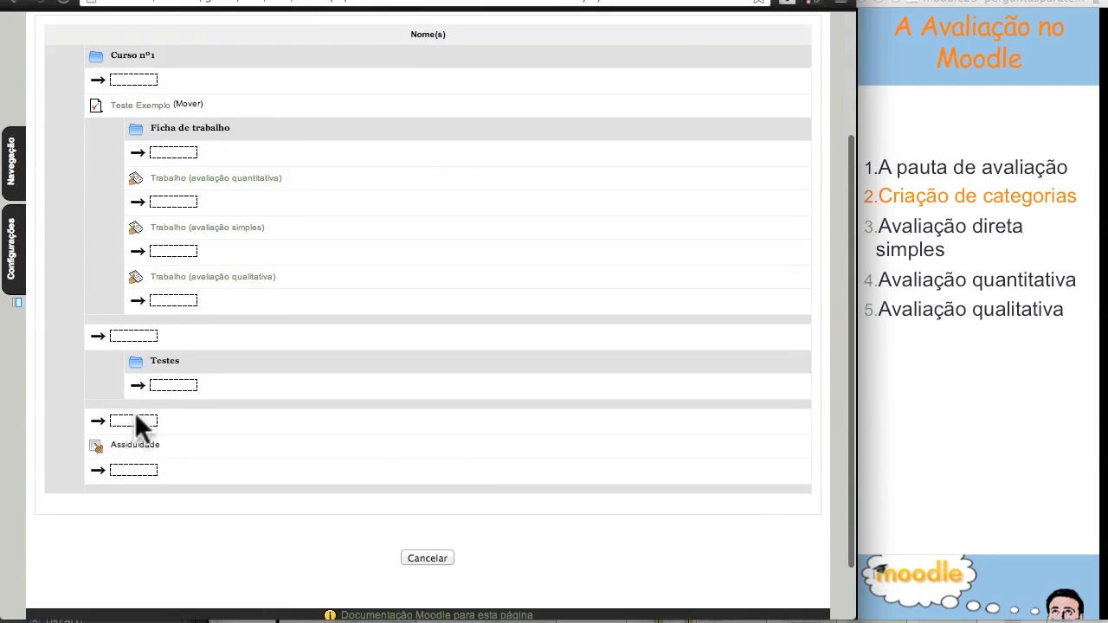
pyautogui.click(169, 381)
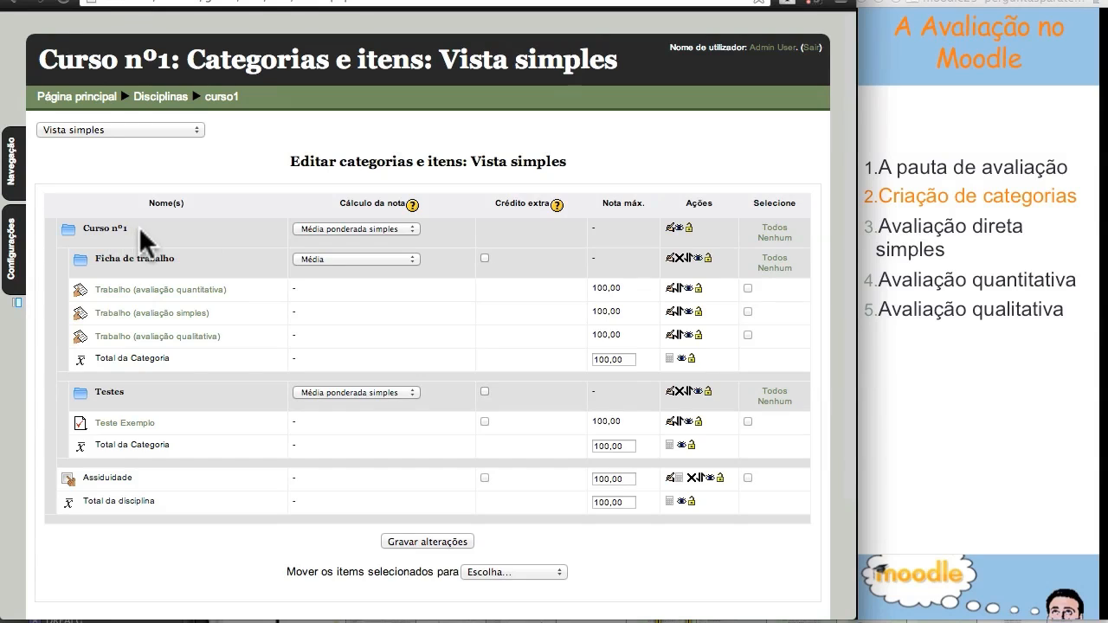
# Change the grade calculation of the Curso nº1 category to Média ponderada.
pyautogui.click(321, 228)
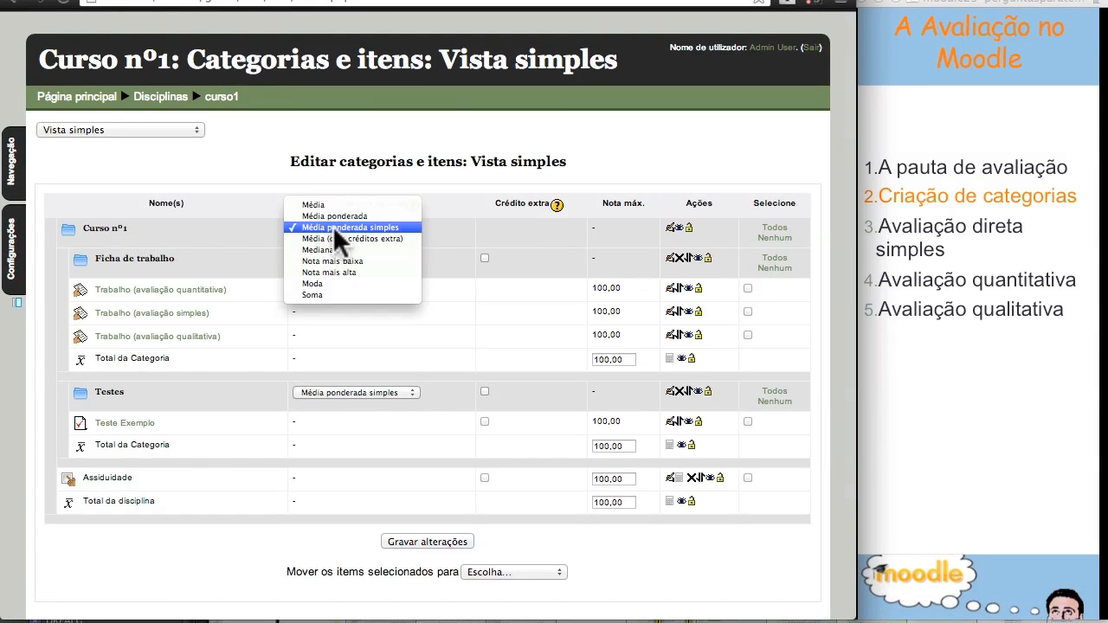
pyautogui.click(323, 214)
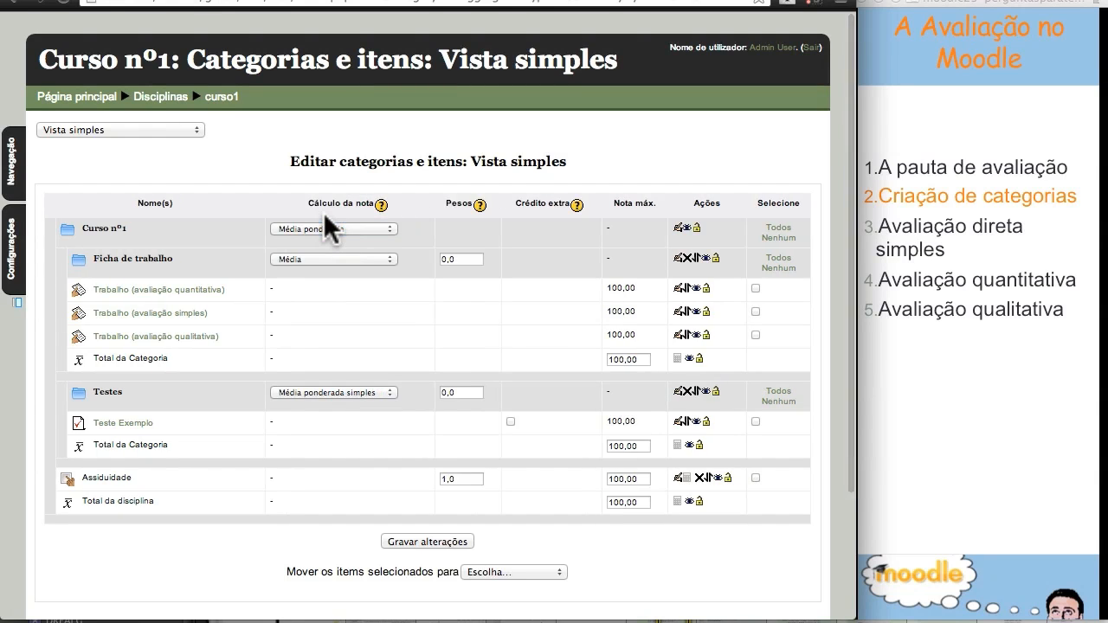
# Enter a weight of 1 for the Ficha de trabalho category and 2 for the Testes category.
pyautogui.click(461, 257)
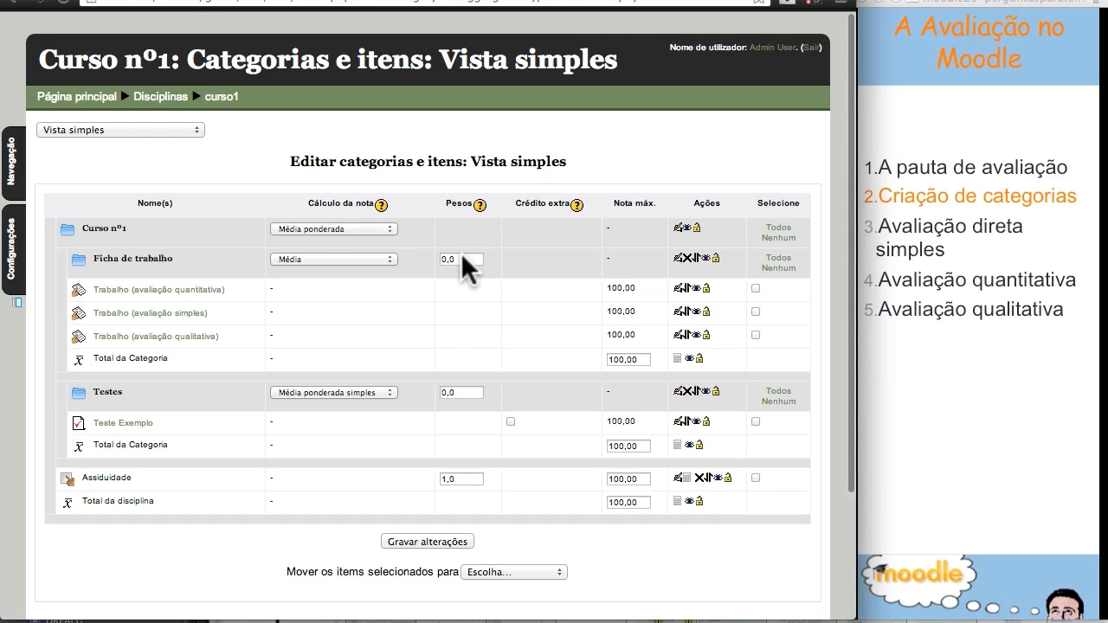
pyautogui.press('BackSpace')
pyautogui.press('BackSpace')
pyautogui.press('BackSpace')
pyautogui.write('1')
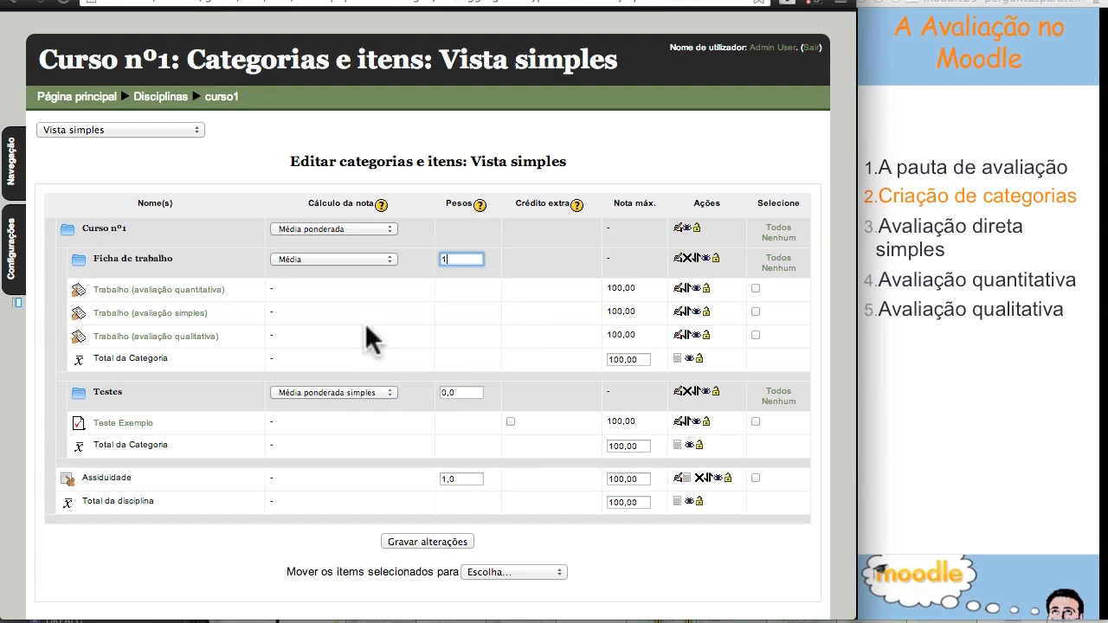
pyautogui.click(467, 391)
pyautogui.press('BackSpace')
pyautogui.press('BackSpace')
pyautogui.press('BackSpace')
pyautogui.write('2')
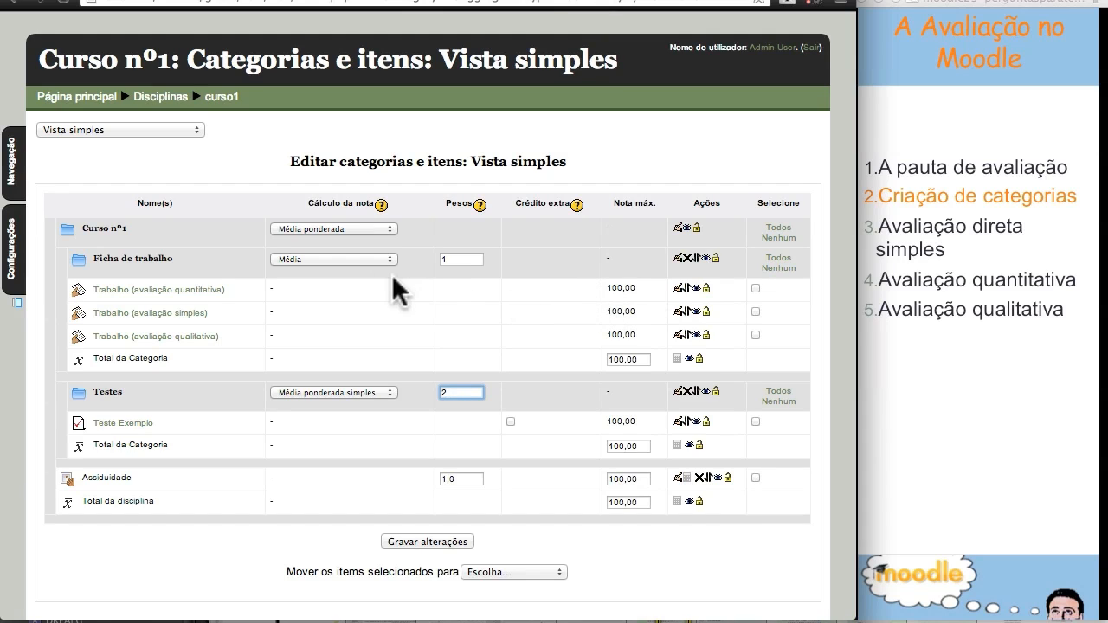
# Change Ficha de trabalho's grade calculation to Média ponderada, and set the weights of Ficha de trabalho to 1 and Testes to 2.
pyautogui.click(339, 256)
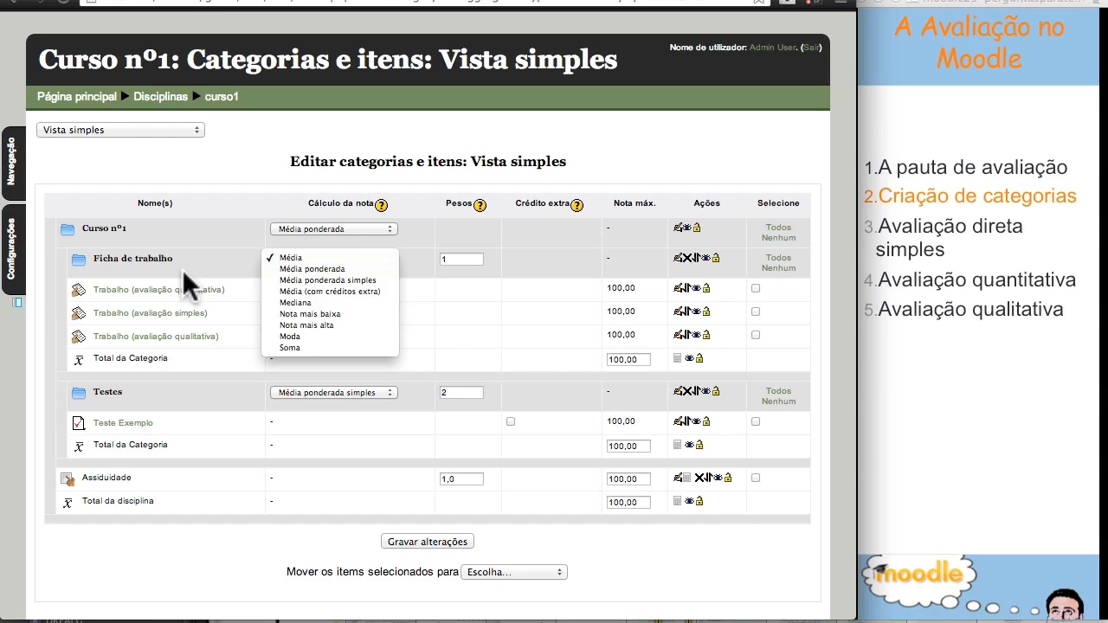
pyautogui.click(335, 269)
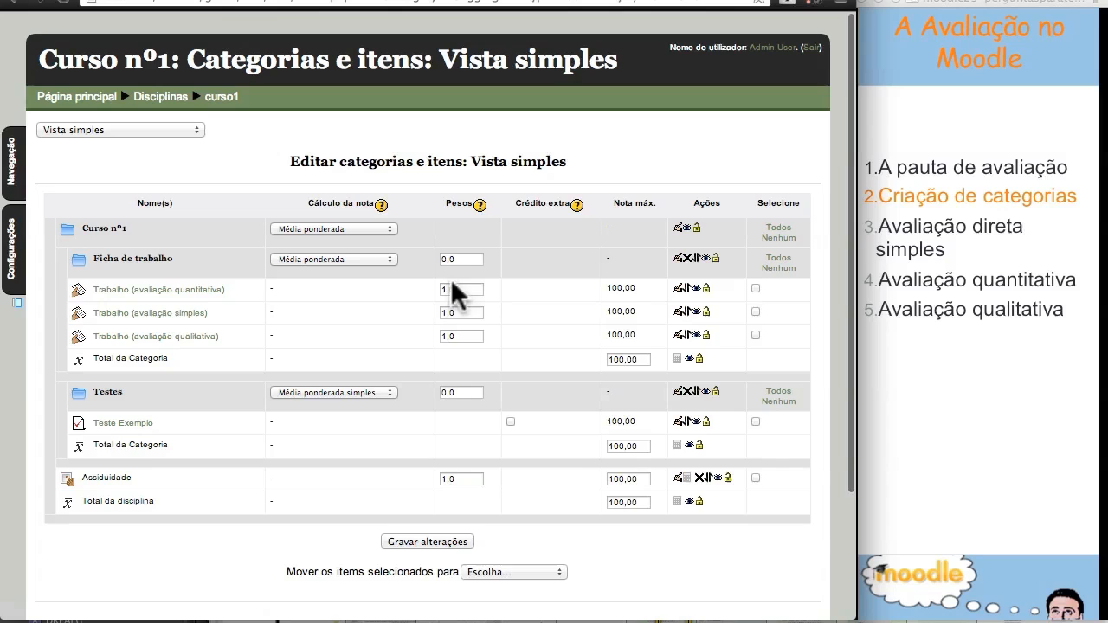
pyautogui.click(447, 257)
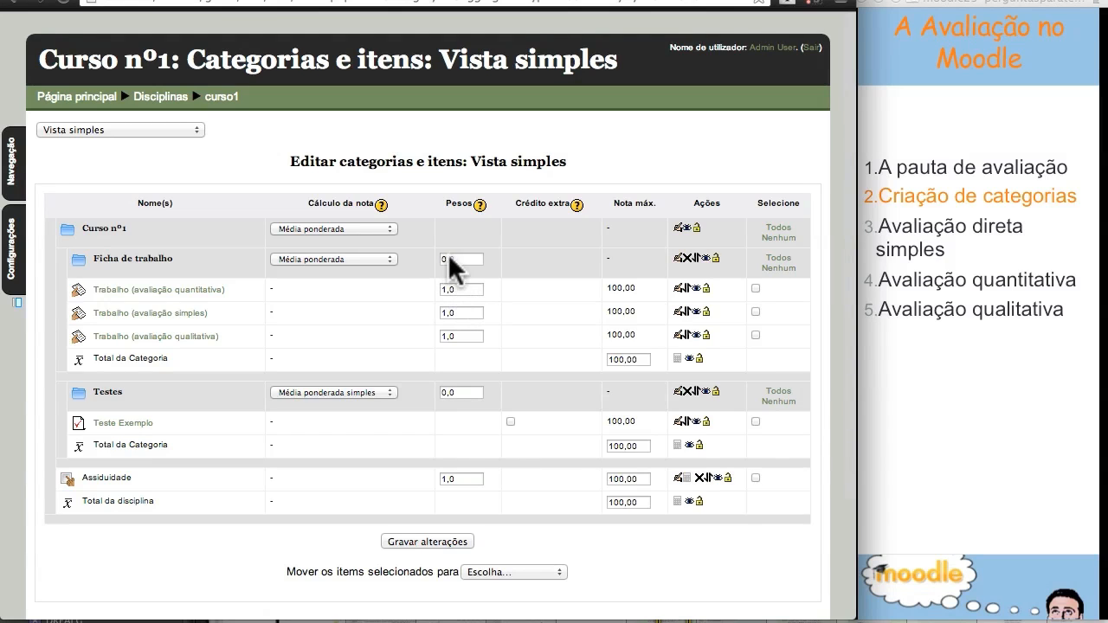
pyautogui.write('1')
pyautogui.click(462, 392)
pyautogui.write('2')
# Set the weight of Trabalho (avaliação quantitativa) to 2 and save the gradebook changes.
pyautogui.click(463, 288)
pyautogui.write('2')
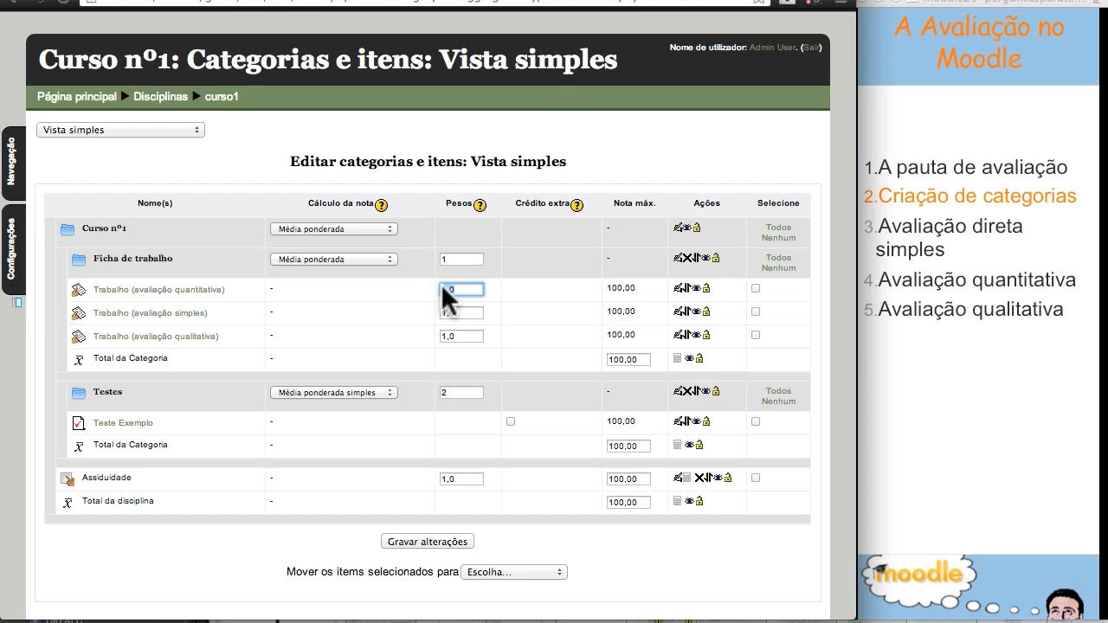
pyautogui.click(472, 313)
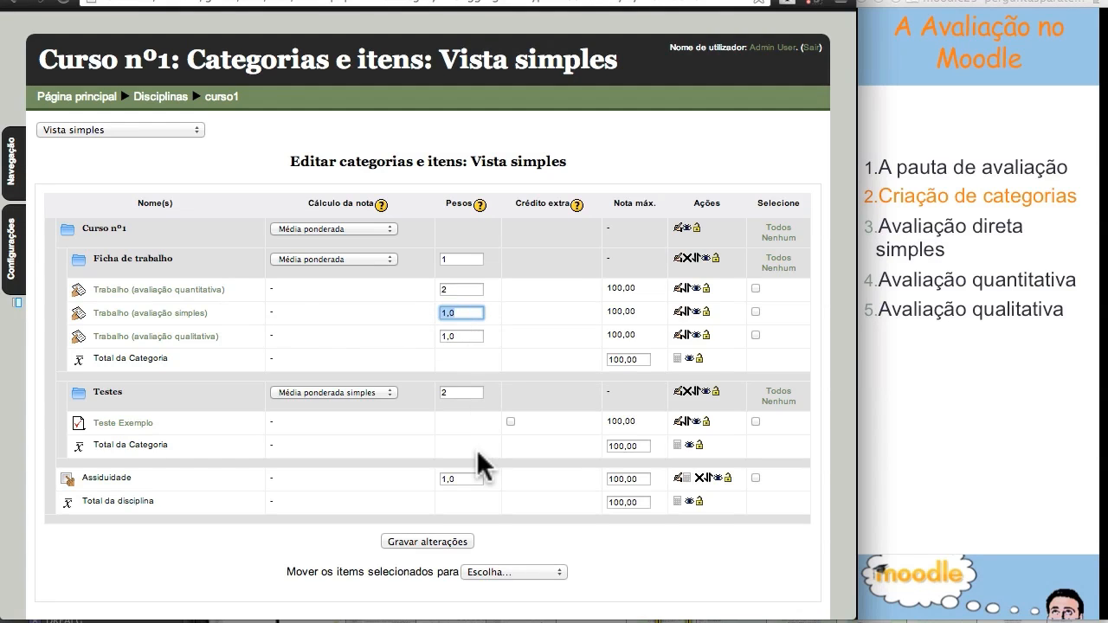
pyautogui.click(458, 536)
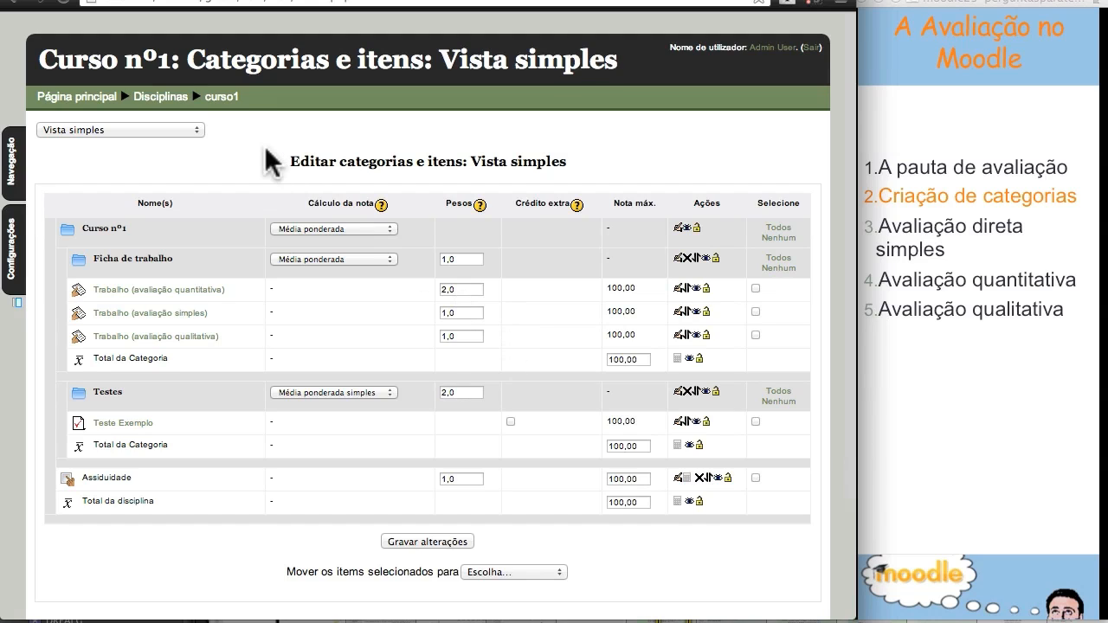
# Open the submissions grading table of Trabalho (avaliação simples) from the course page and enable Avaliação rápida.
pyautogui.click(229, 95)
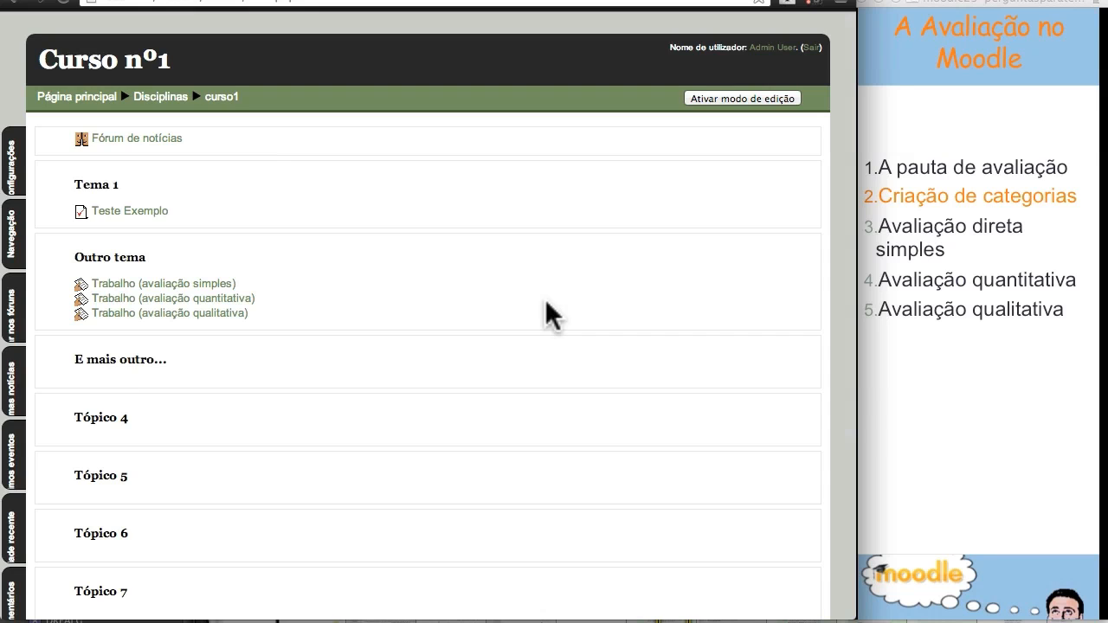
pyautogui.click(1028, 260)
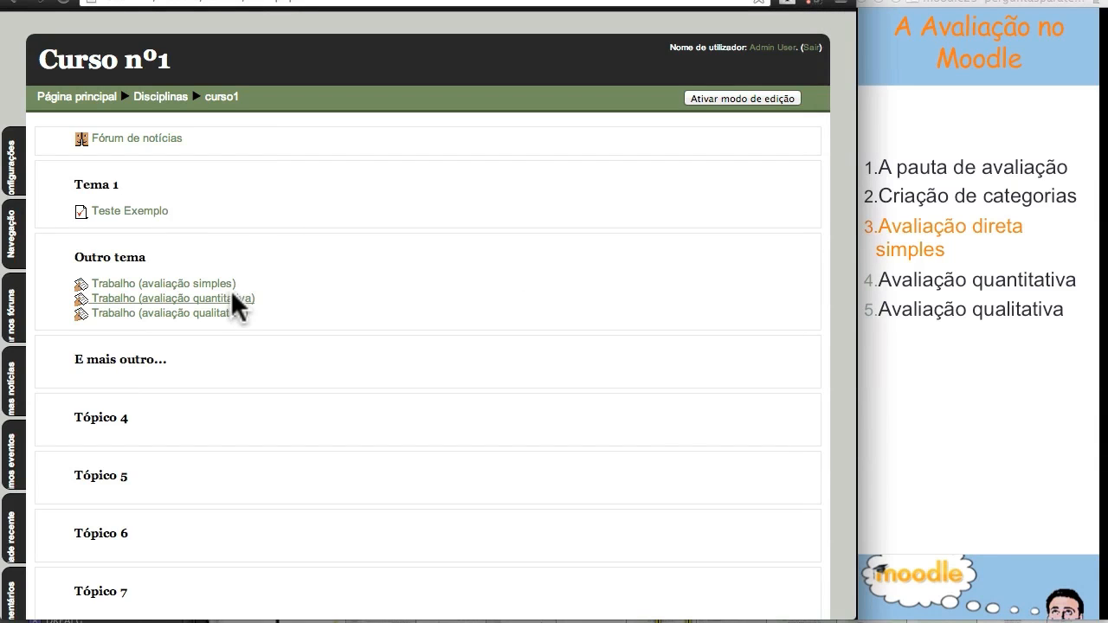
pyautogui.click(188, 282)
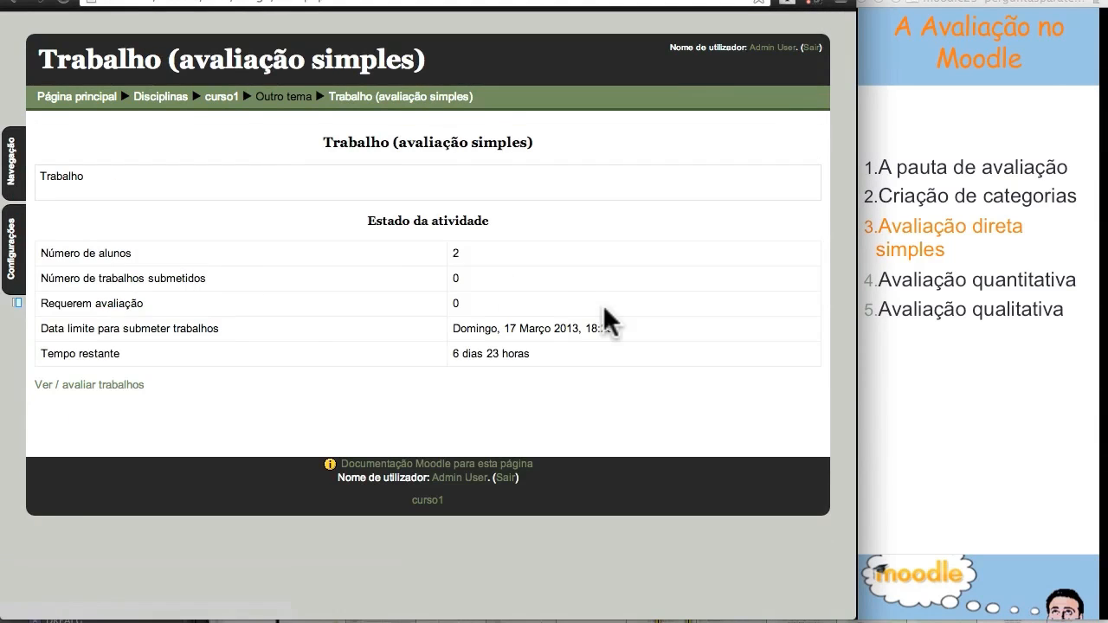
pyautogui.click(73, 385)
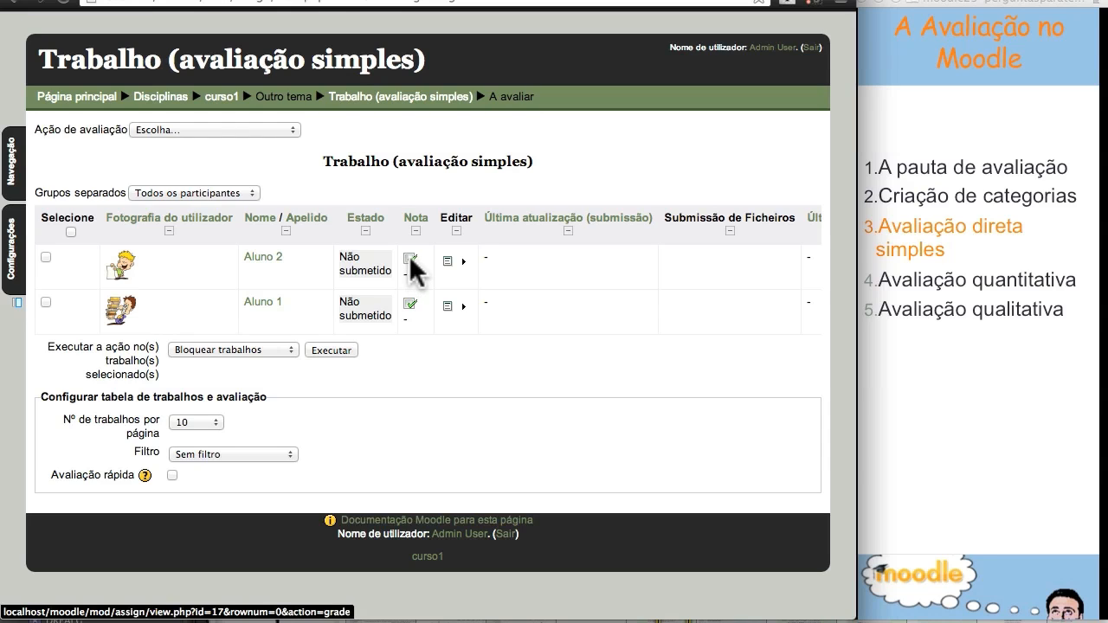
pyautogui.click(172, 475)
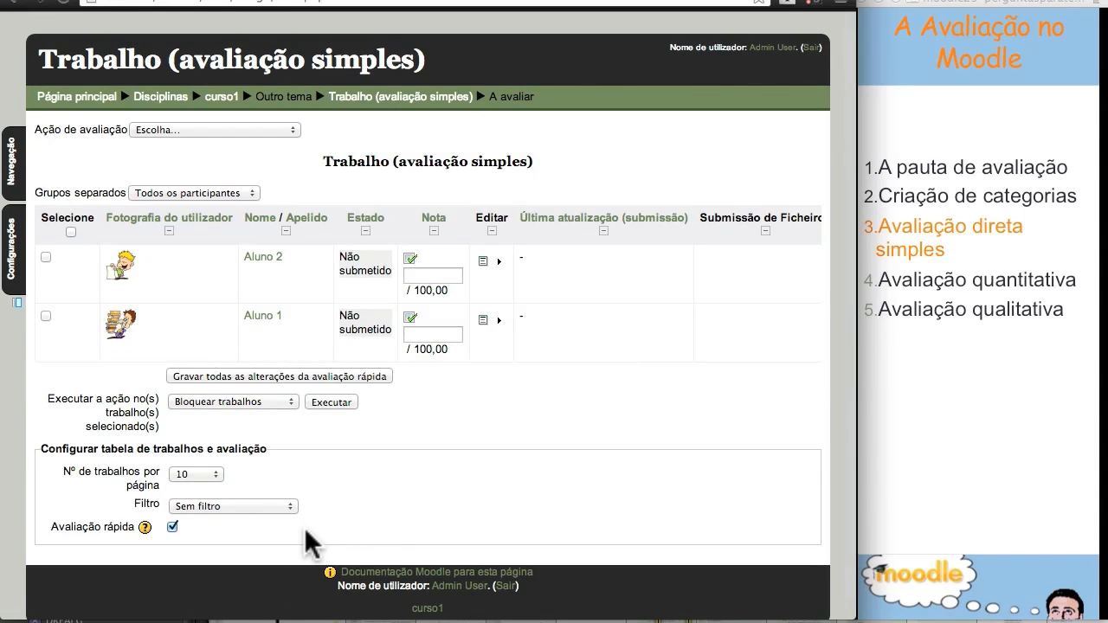
# Grade Aluno 2 with 50 and Aluno 1 with 100, save the quick grading changes and return to the grading table.
pyautogui.click(424, 275)
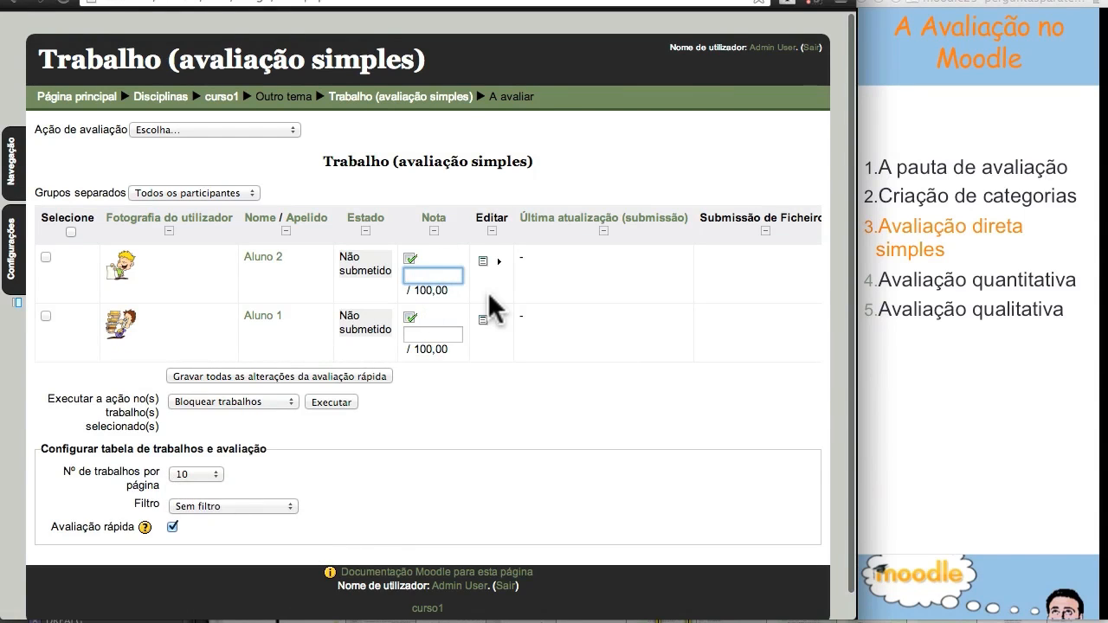
pyautogui.write('50')
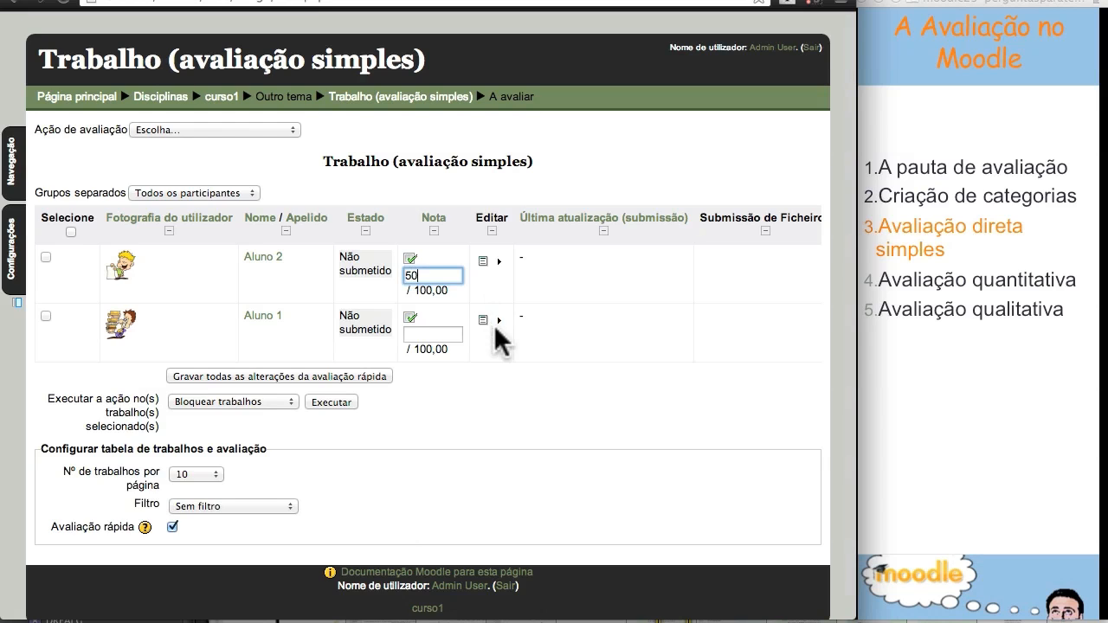
pyautogui.click(443, 334)
pyautogui.write('100')
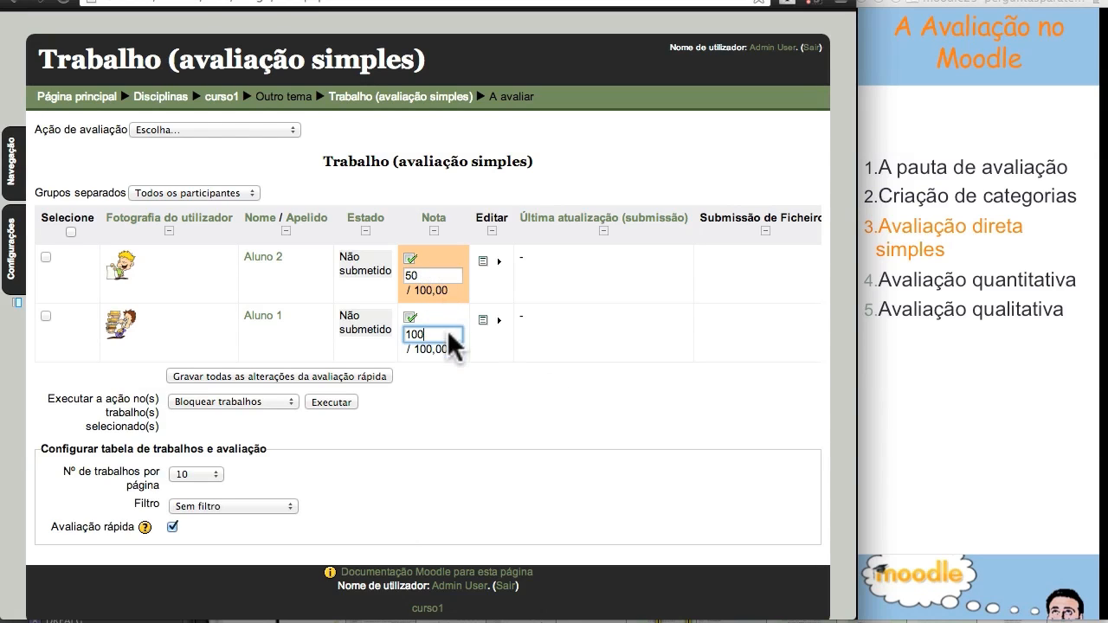
pyautogui.click(505, 471)
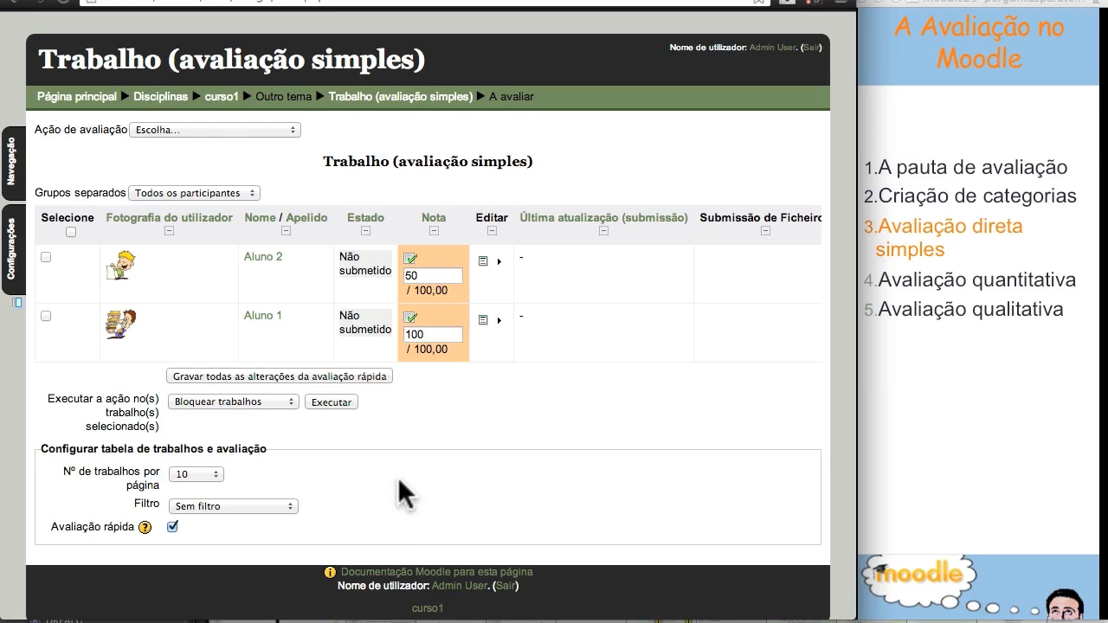
pyautogui.scroll(-1, 433, 498)
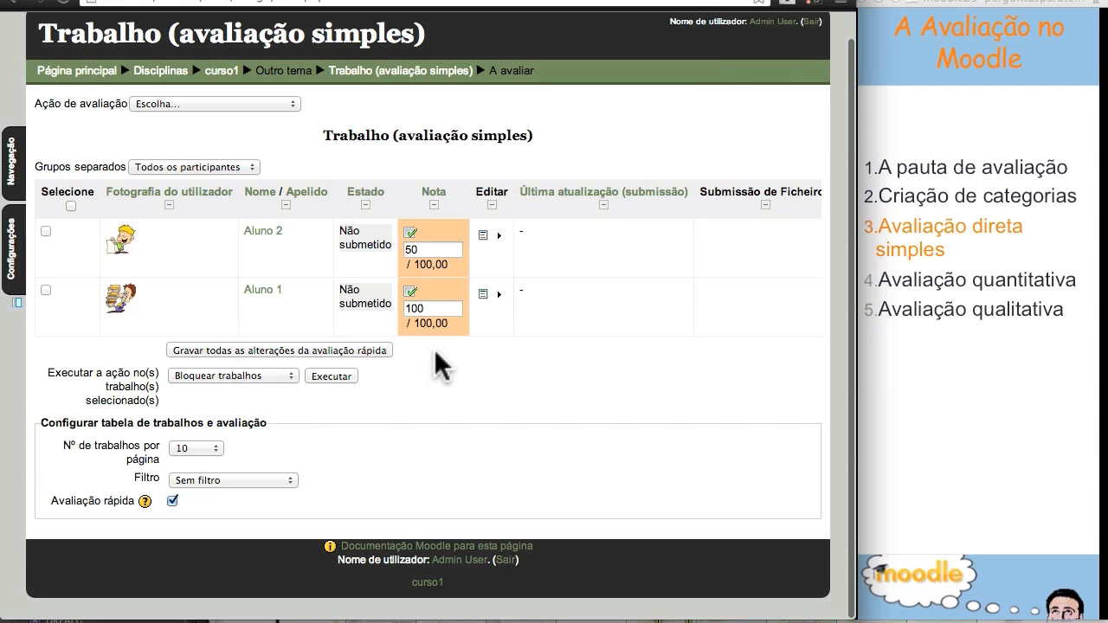
pyautogui.click(240, 350)
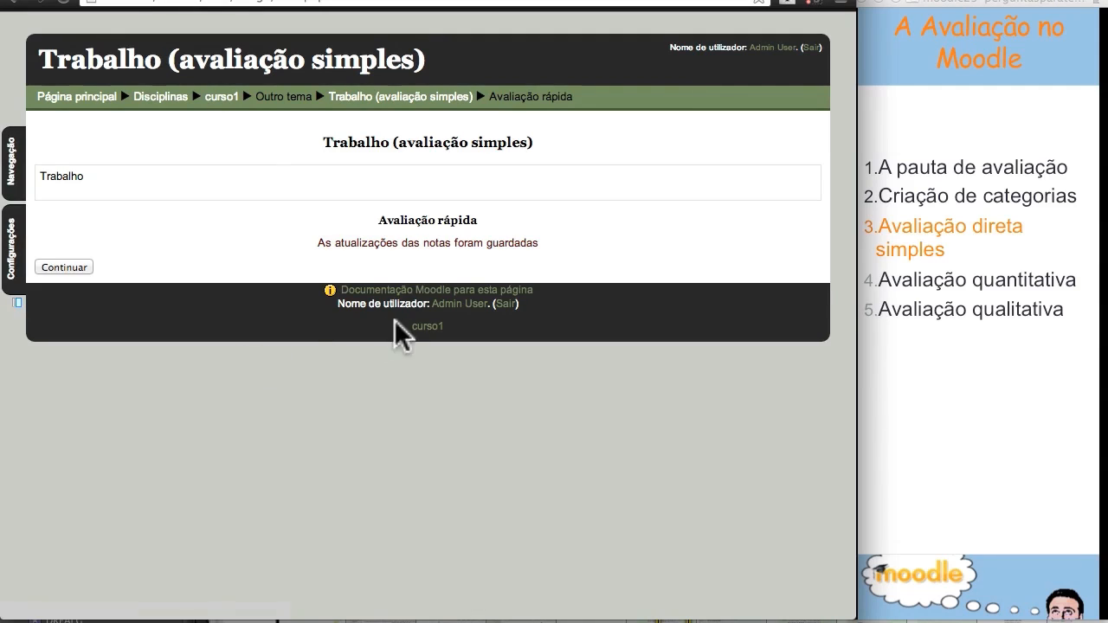
pyautogui.click(57, 269)
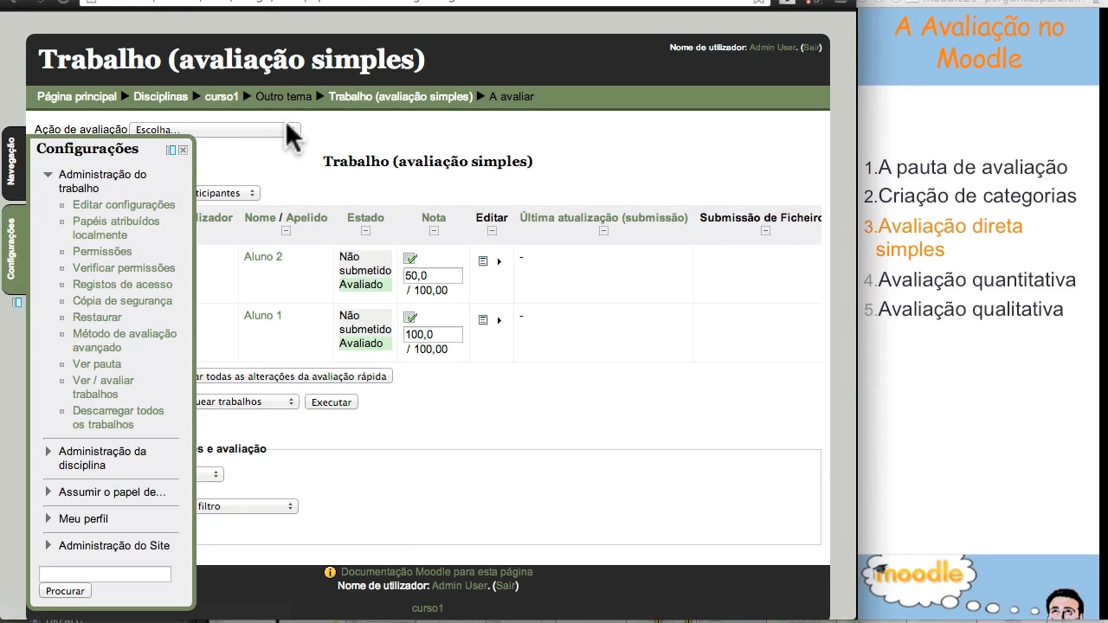
# Open the course's Pauta do avaliador and examine the students' assignment grades and category totals.
pyautogui.click(228, 96)
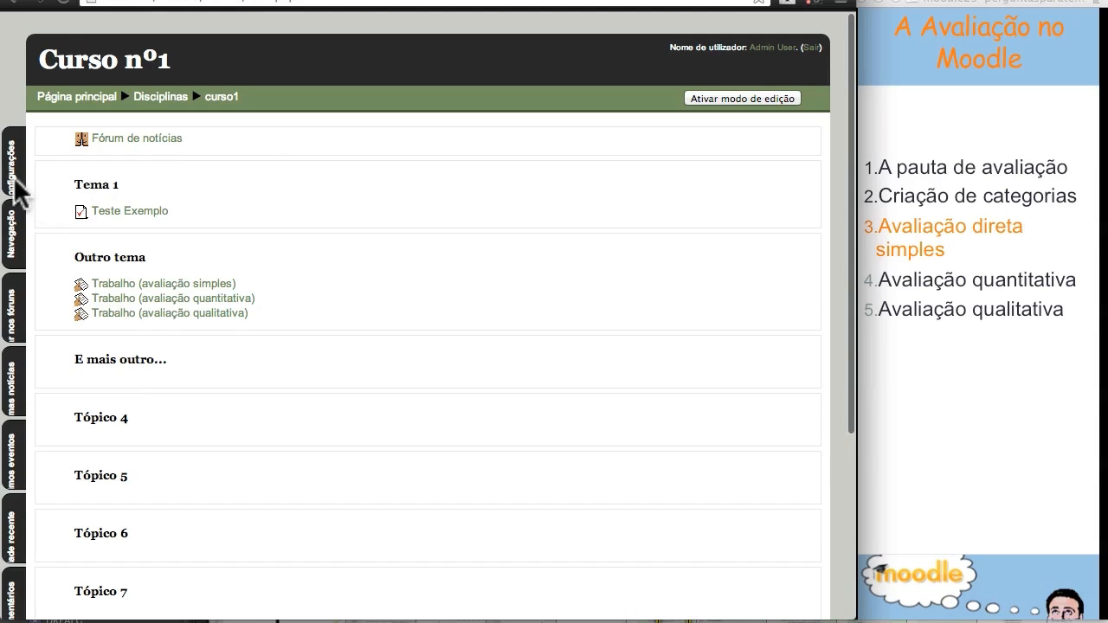
pyautogui.moveTo(18, 190)
pyautogui.click(80, 255)
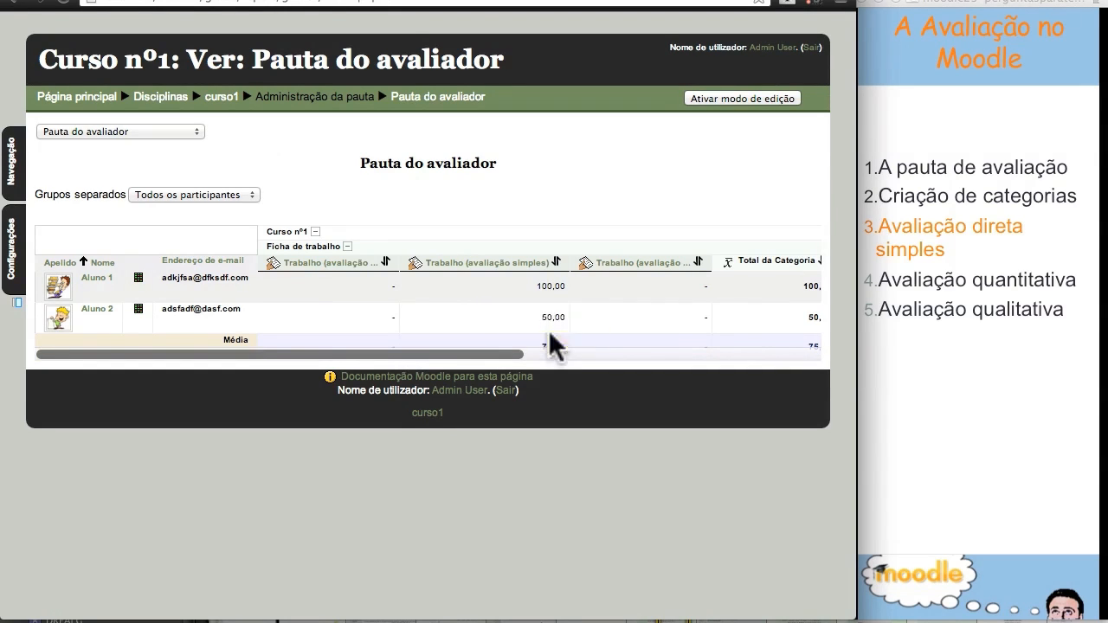
pyautogui.hscroll(1, 649, 308)
pyautogui.hscroll(5, 654, 316)
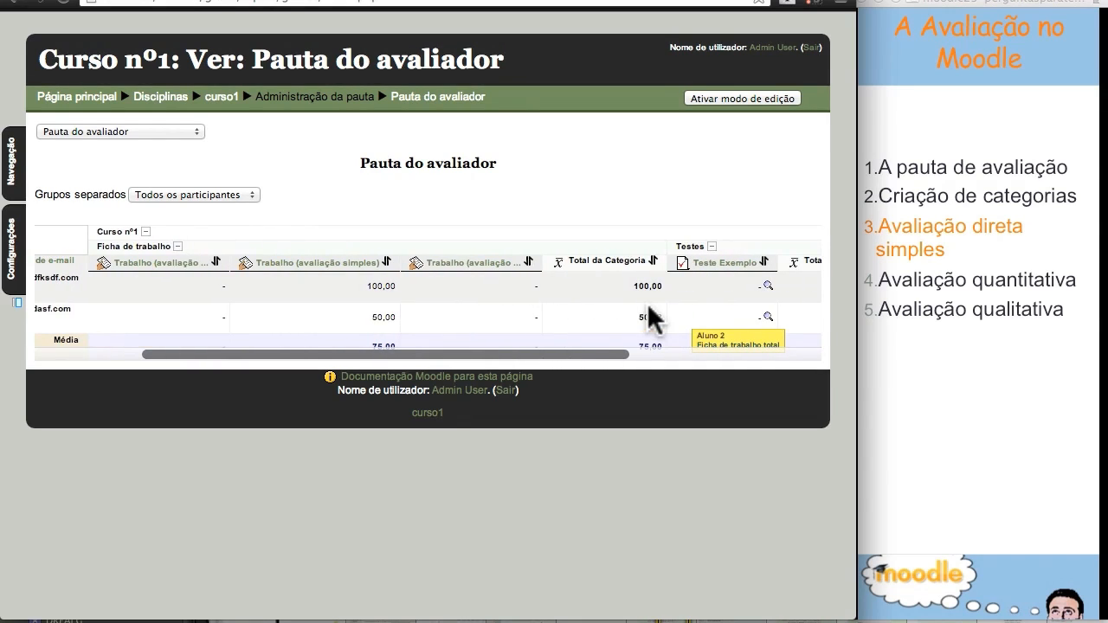
pyautogui.hscroll(-2, 593, 313)
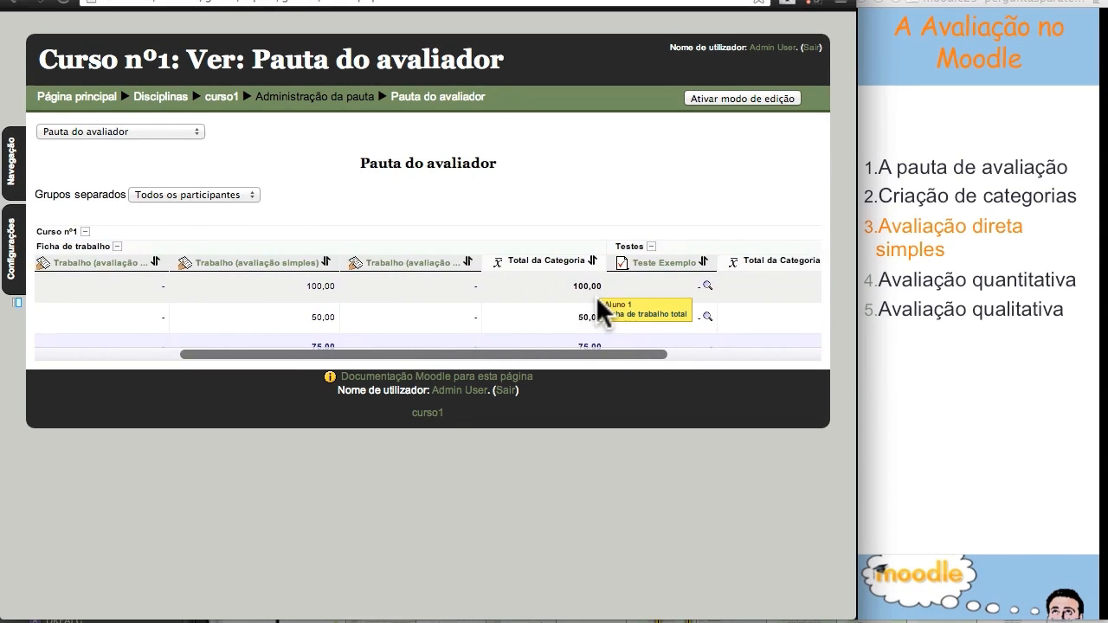
pyautogui.hscroll(3, 602, 312)
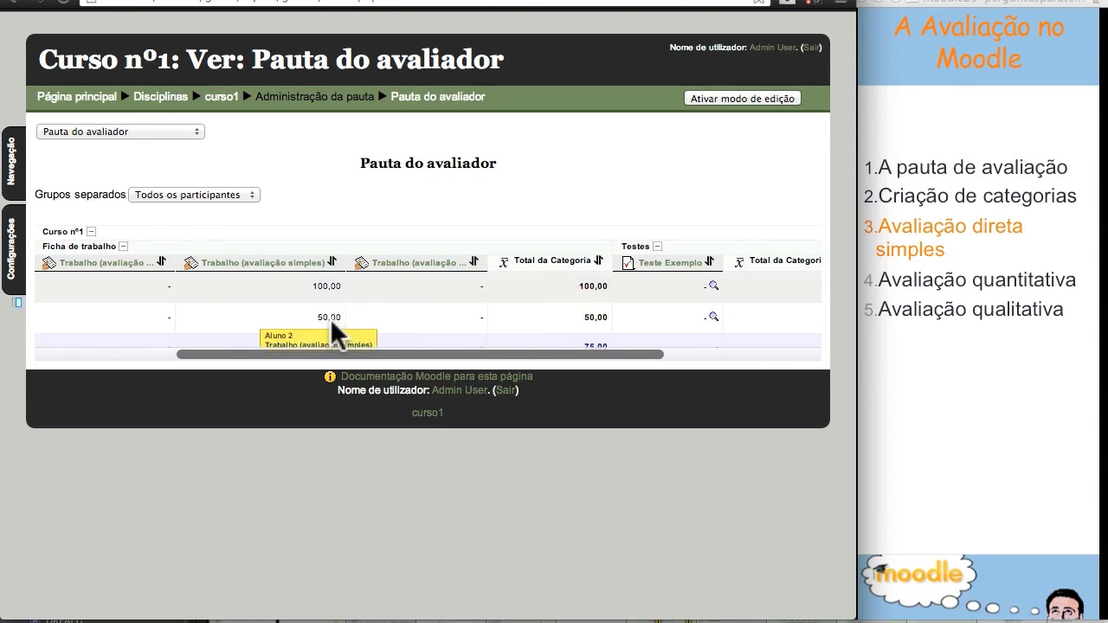
pyautogui.hscroll(-6, 368, 294)
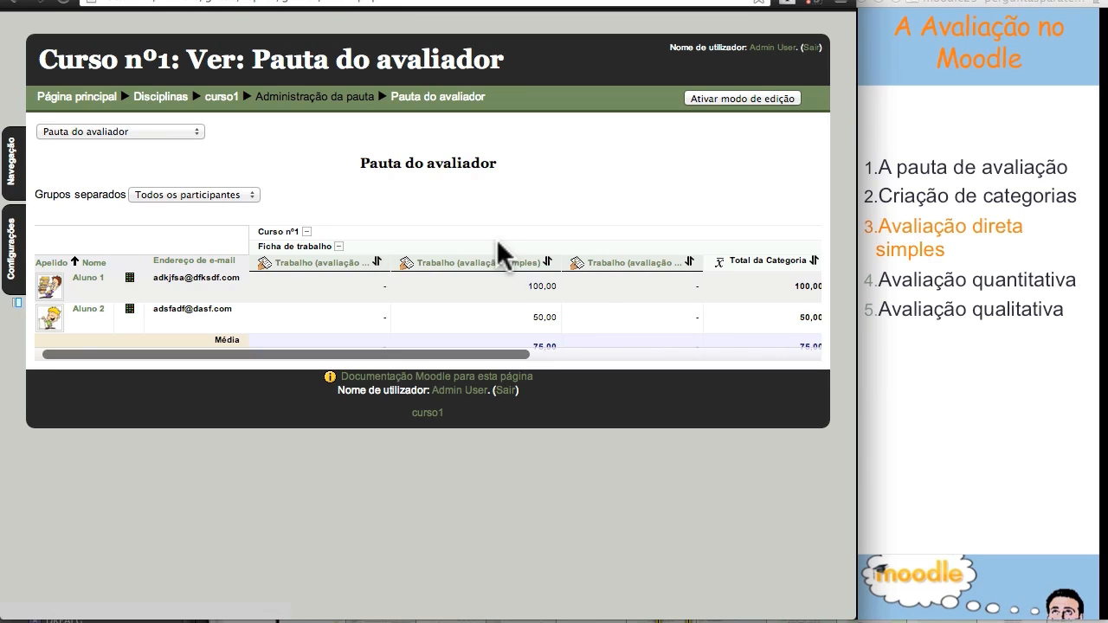
pyautogui.hscroll(5, 589, 270)
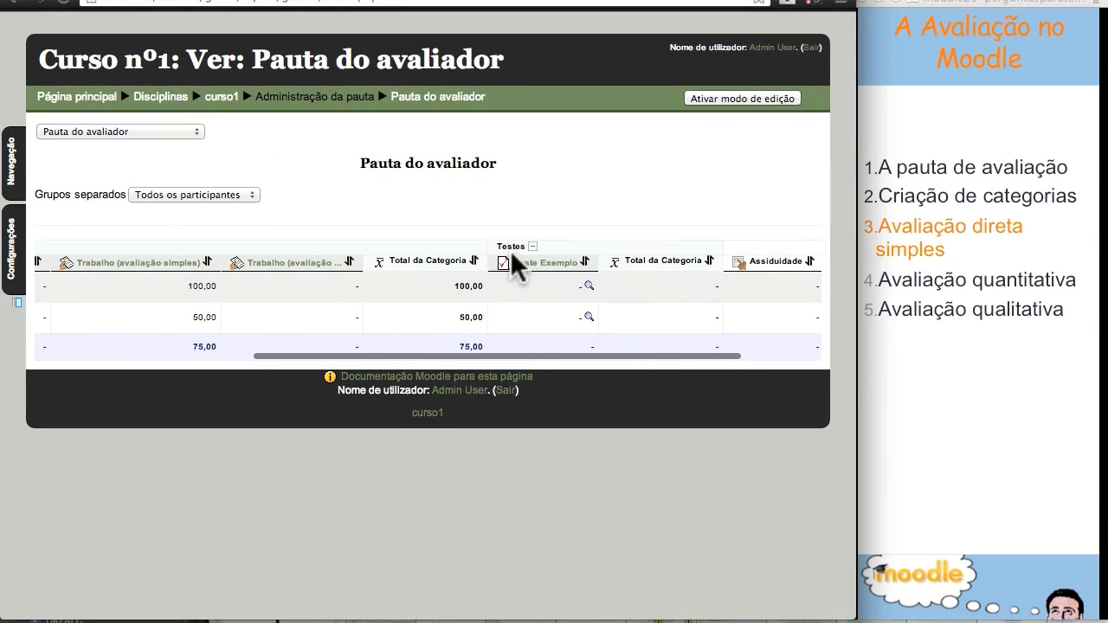
# Switch the Ficha de trabalho and Testes categories in the grader report between showing only totals and only grades, and review the columns.
pyautogui.hscroll(-10, 259, 299)
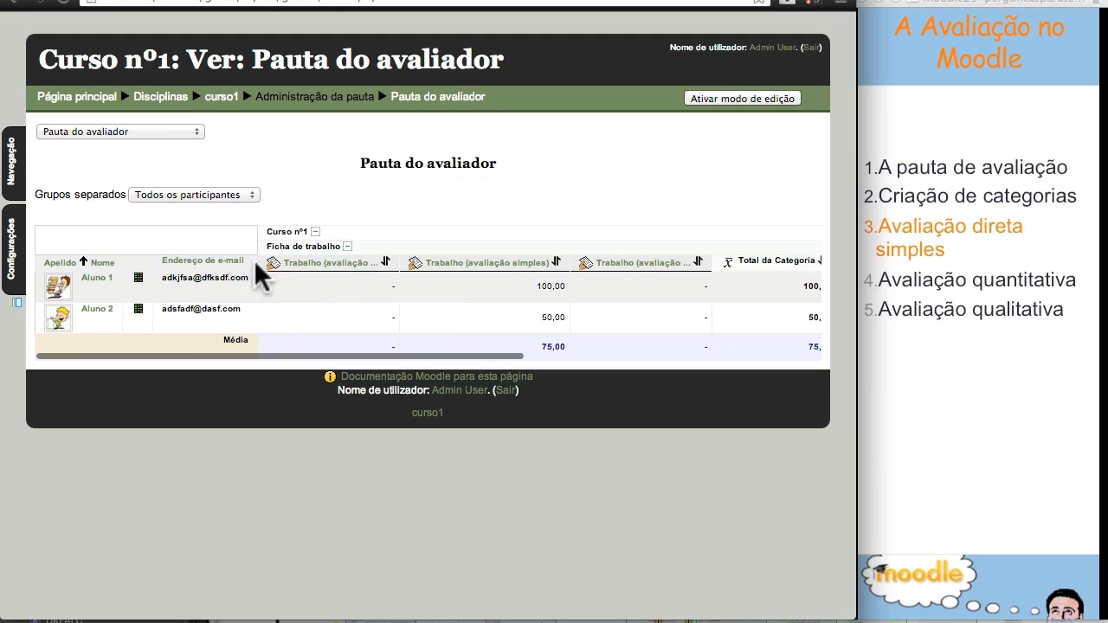
pyautogui.click(346, 245)
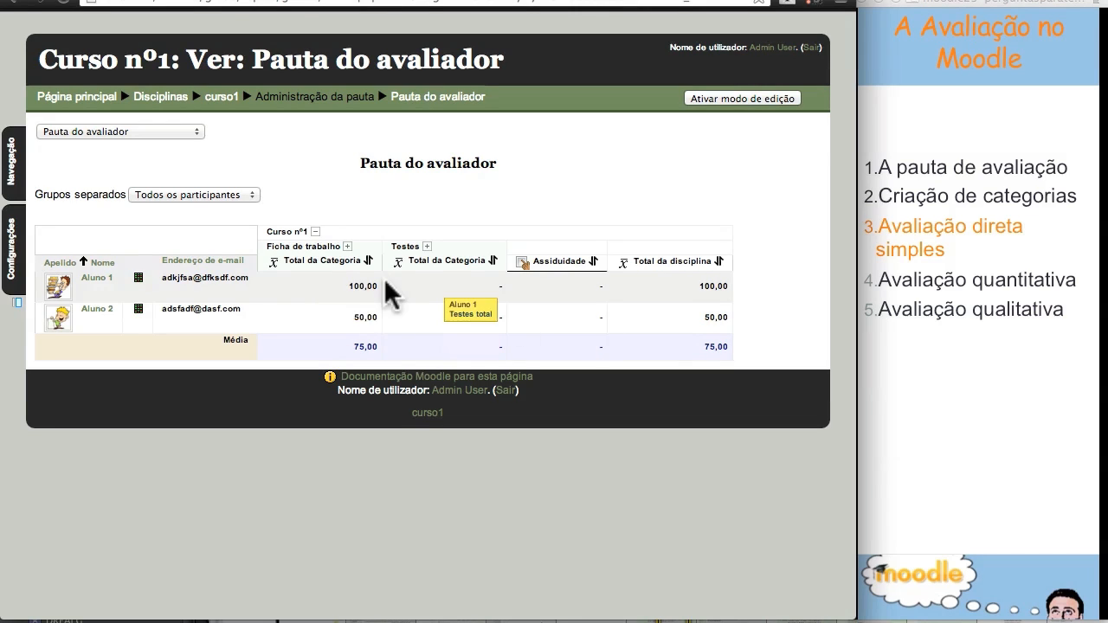
pyautogui.click(347, 247)
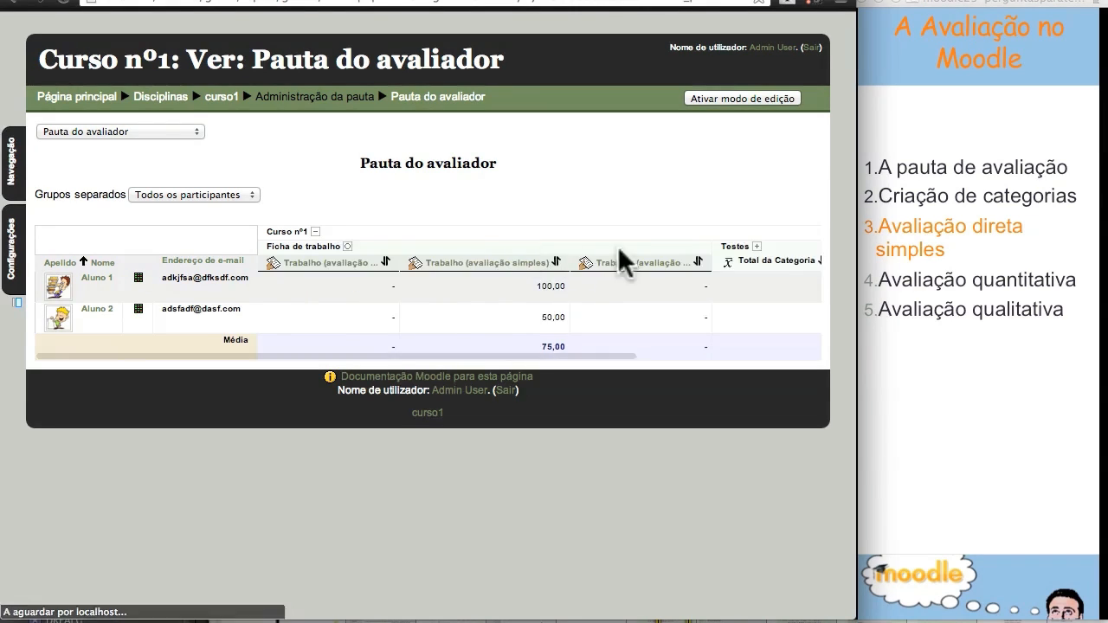
pyautogui.click(756, 246)
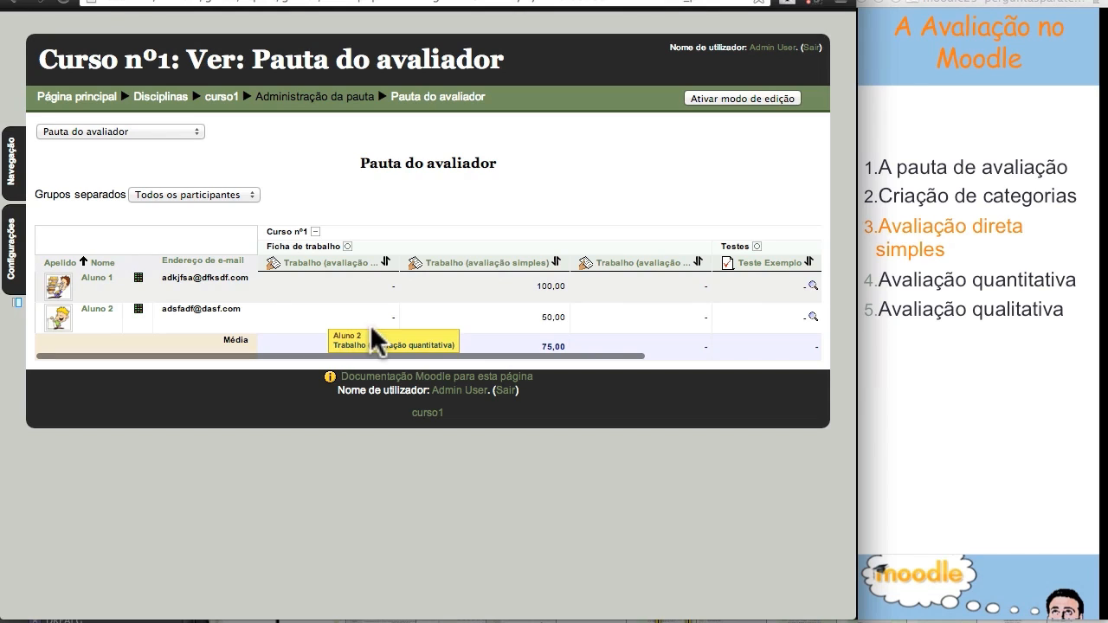
pyautogui.hscroll(2, 742, 322)
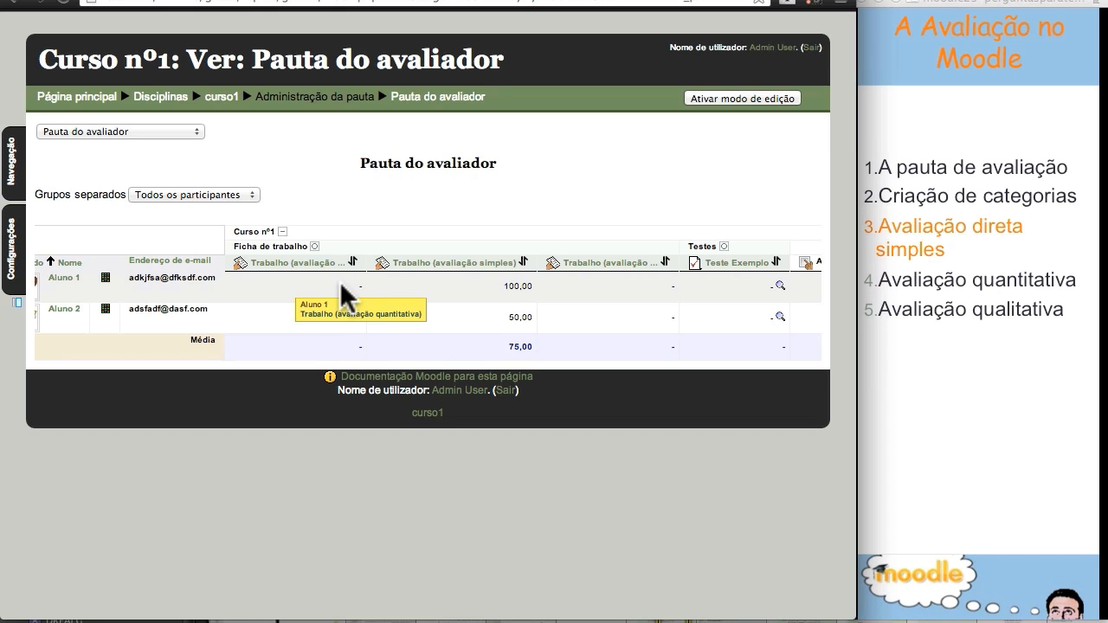
# Enable editing mode on the curso1 page and open the settings of Trabalho (avaliação quantitativa).
pyautogui.click(217, 95)
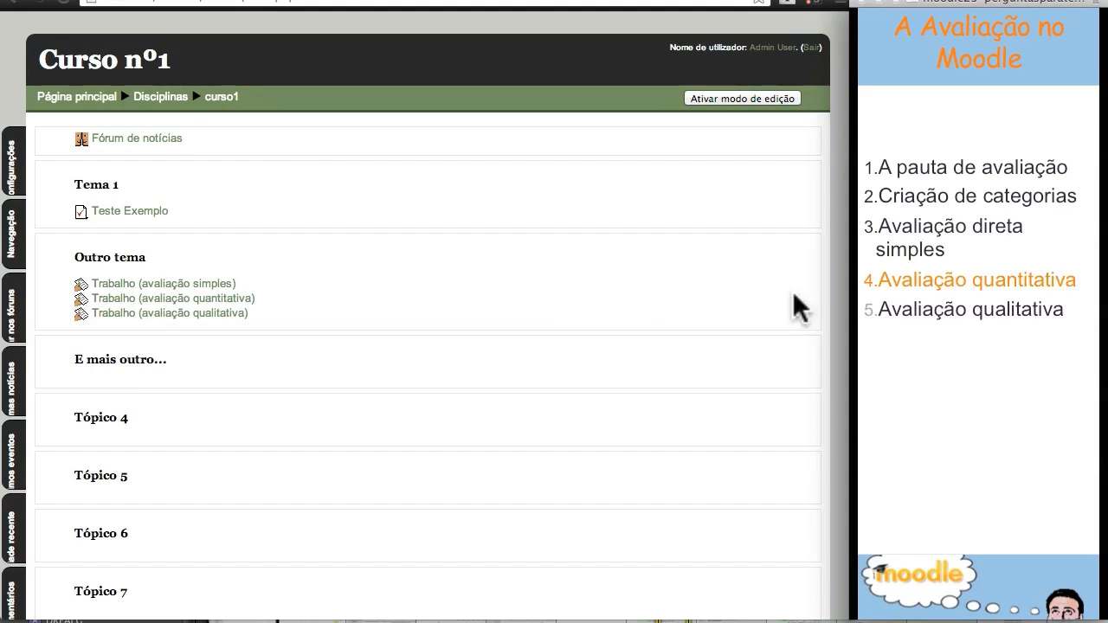
pyautogui.click(735, 97)
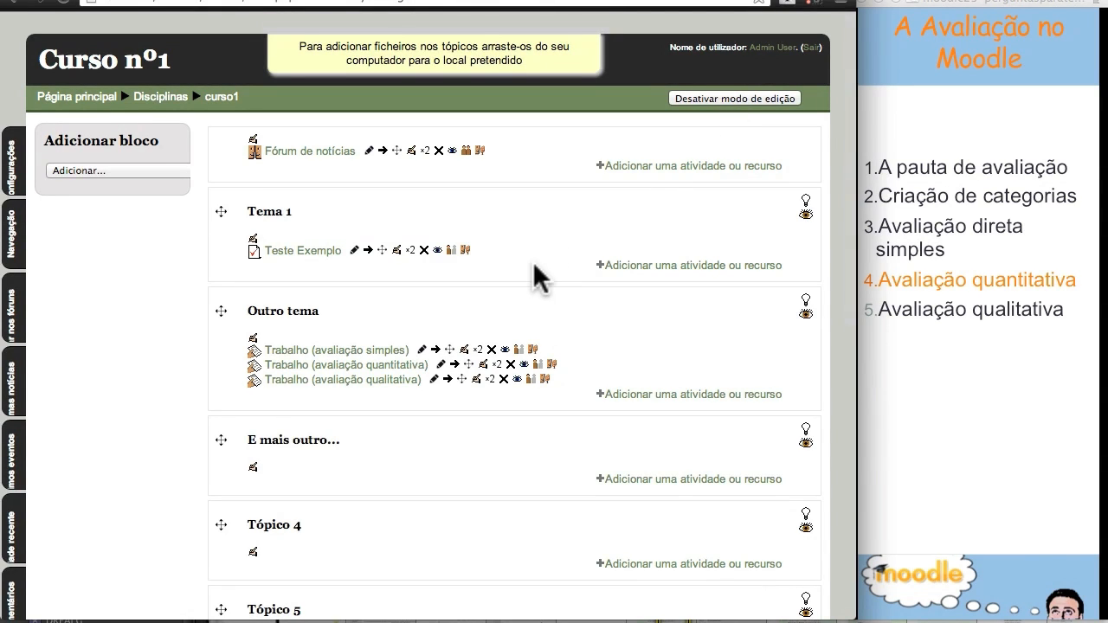
pyautogui.scroll(-1, 536, 275)
pyautogui.scroll(-1, 533, 262)
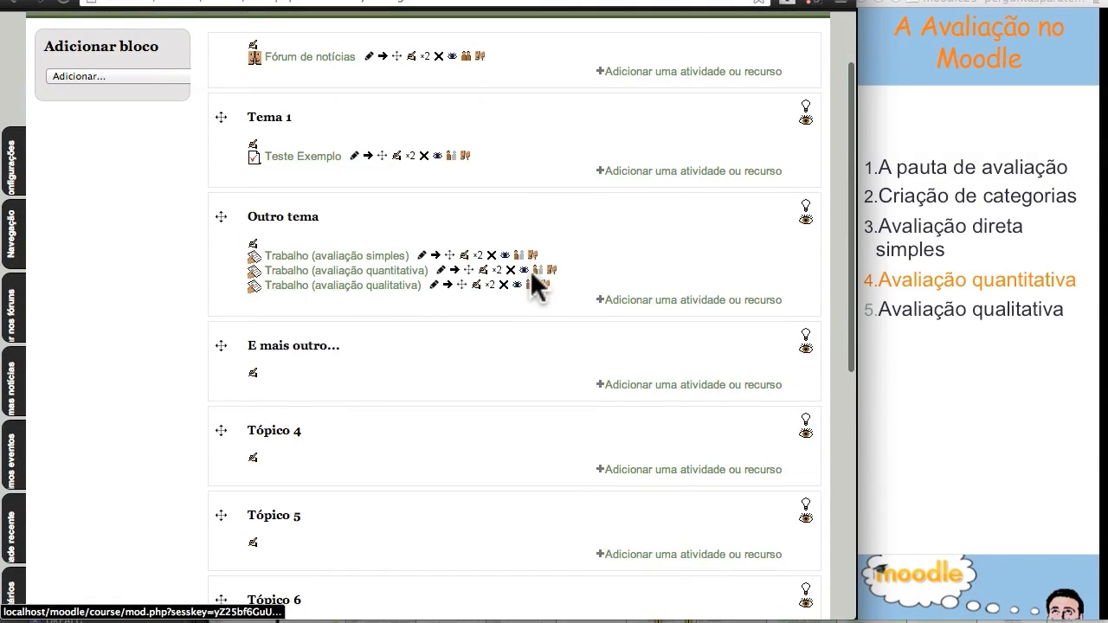
pyautogui.click(484, 269)
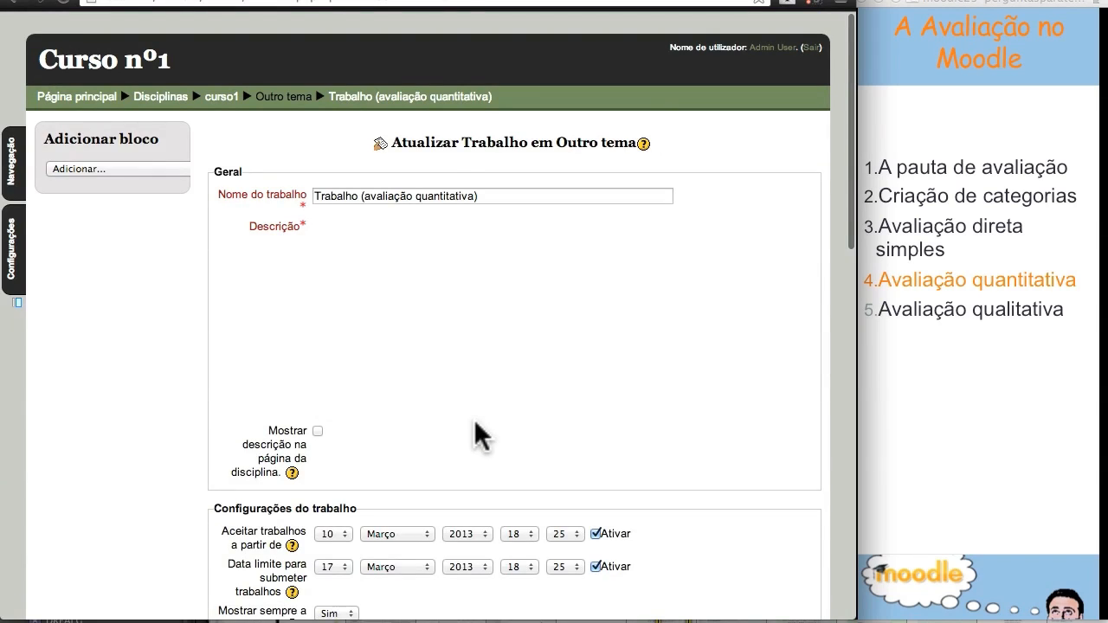
# Review the available Método de avaliação and Categoria da pauta options in the assignment's Nota settings, and leave without saving.
pyautogui.scroll(-15, 476, 423)
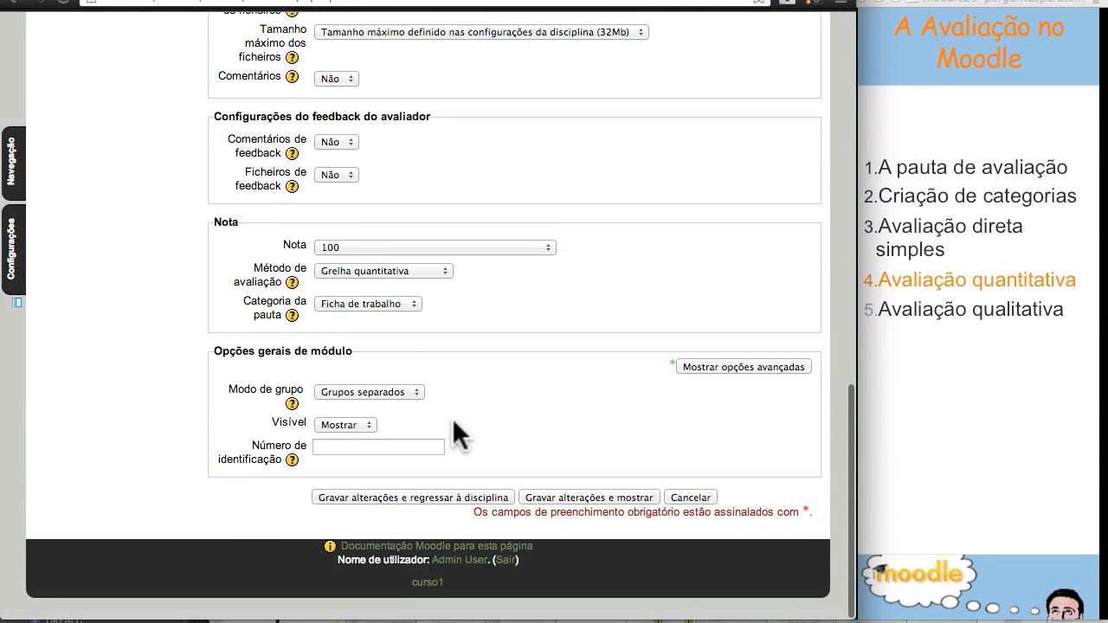
pyautogui.scroll(1, 365, 329)
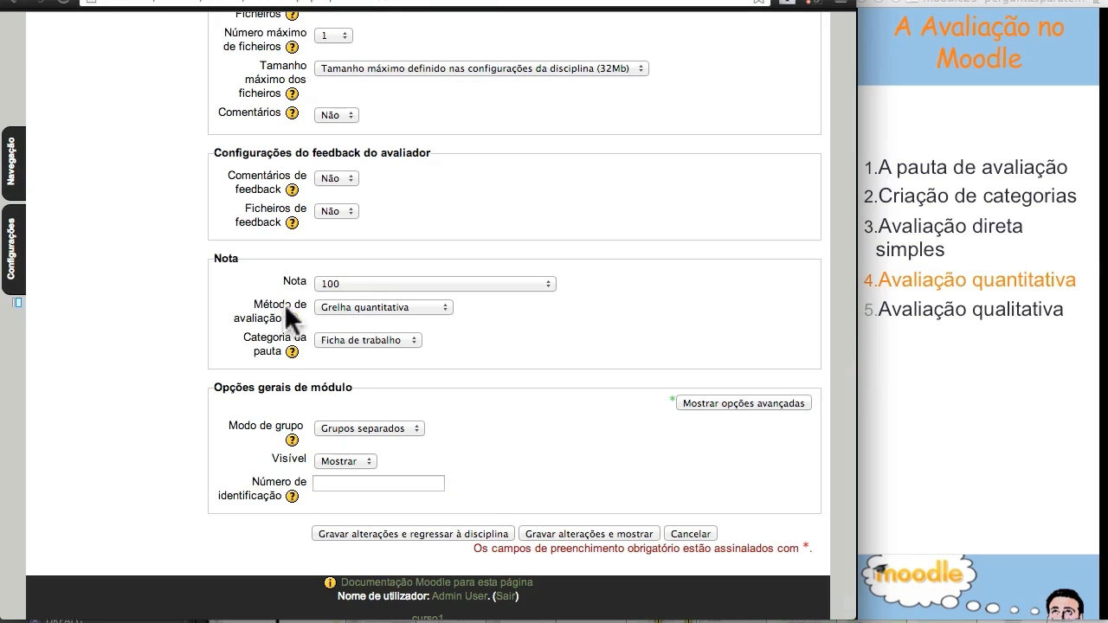
pyautogui.click(357, 305)
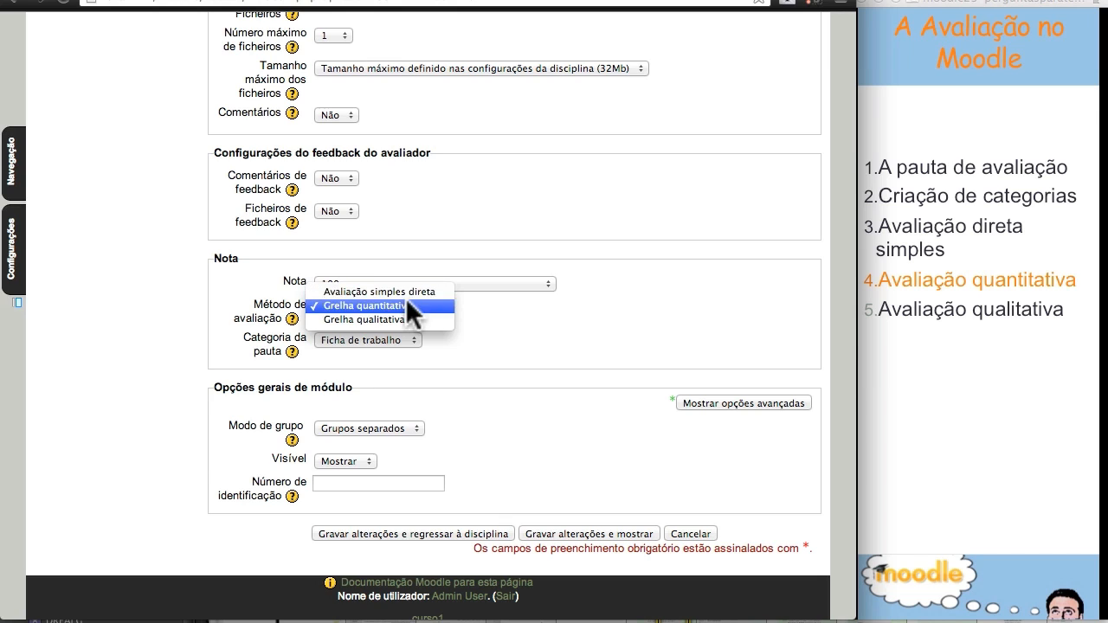
pyautogui.click(610, 352)
pyautogui.click(338, 342)
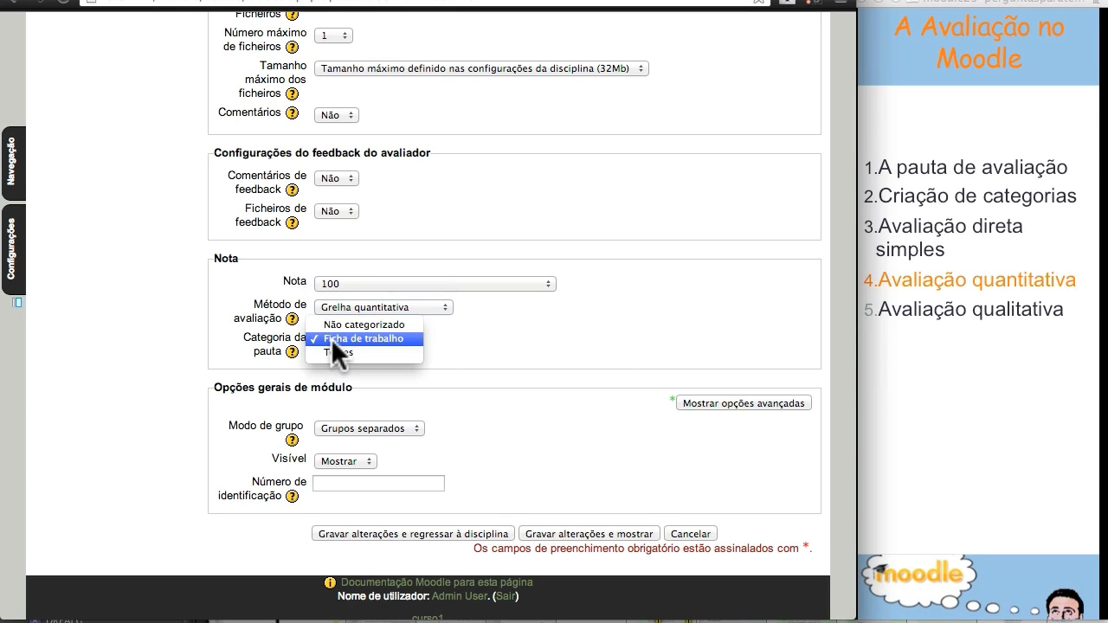
pyautogui.click(466, 350)
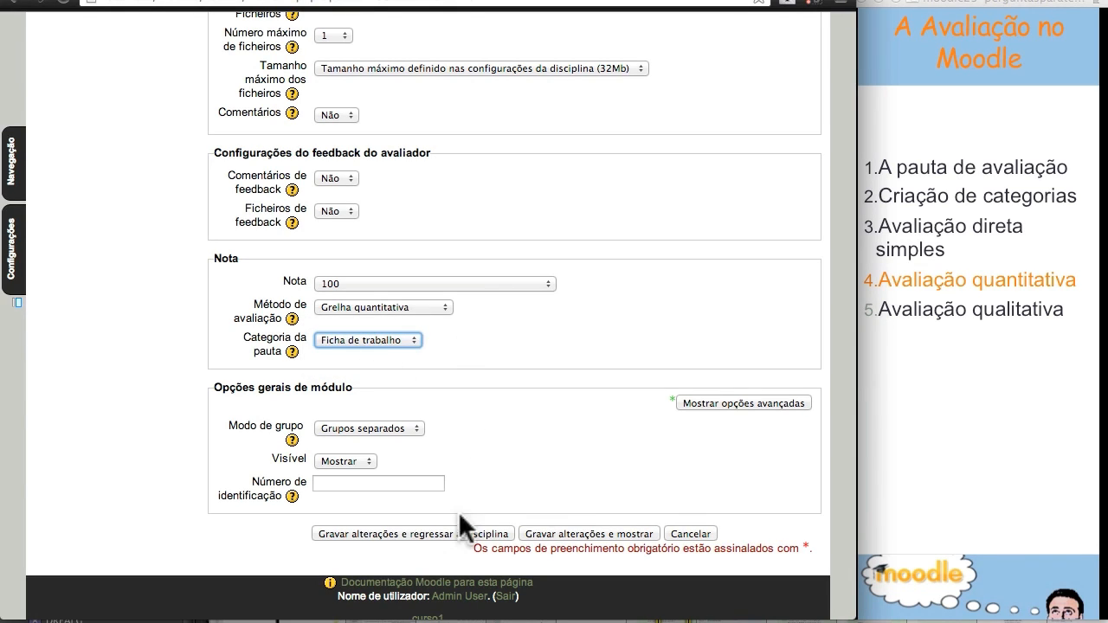
pyautogui.click(689, 529)
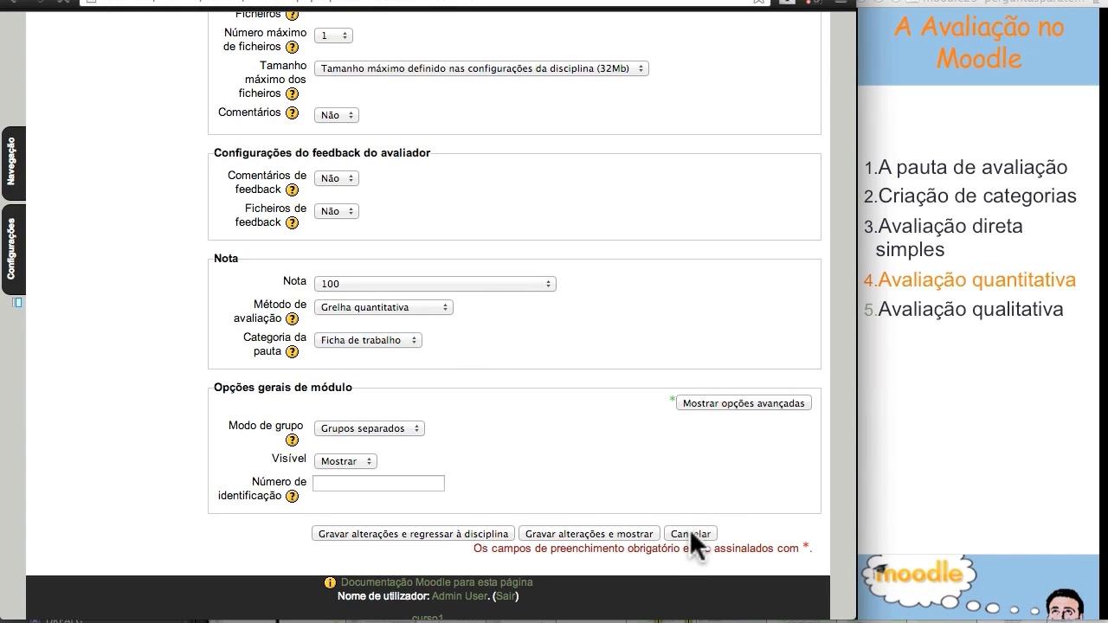
# Open the submissions grading table of Trabalho (avaliação quantitativa) and open the grading form for Aluno 2.
pyautogui.scroll(5, 465, 407)
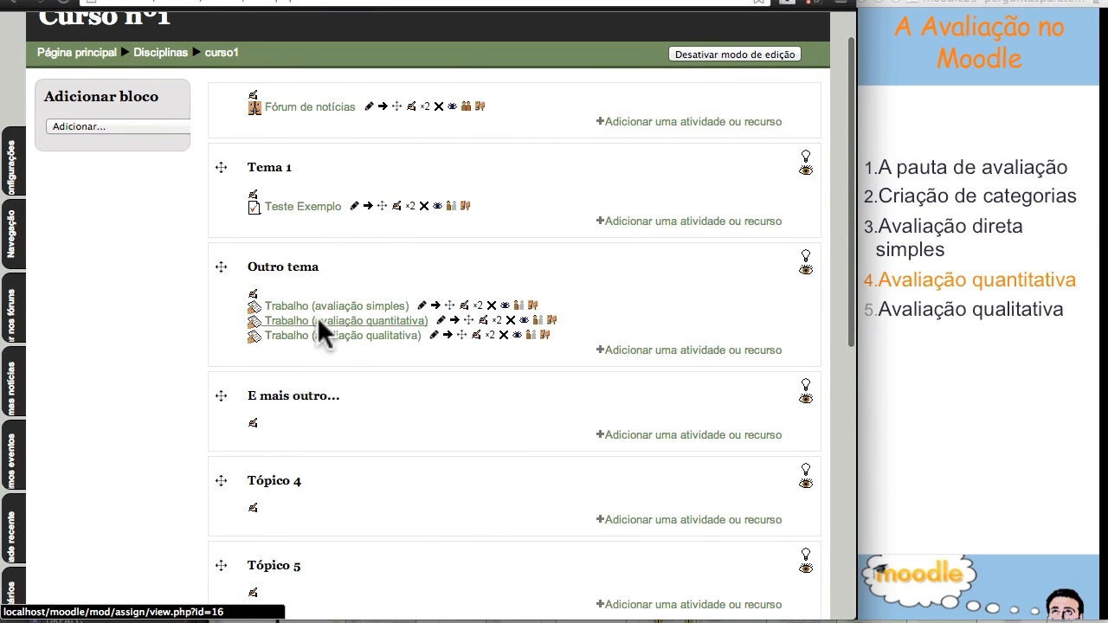
pyautogui.click(319, 320)
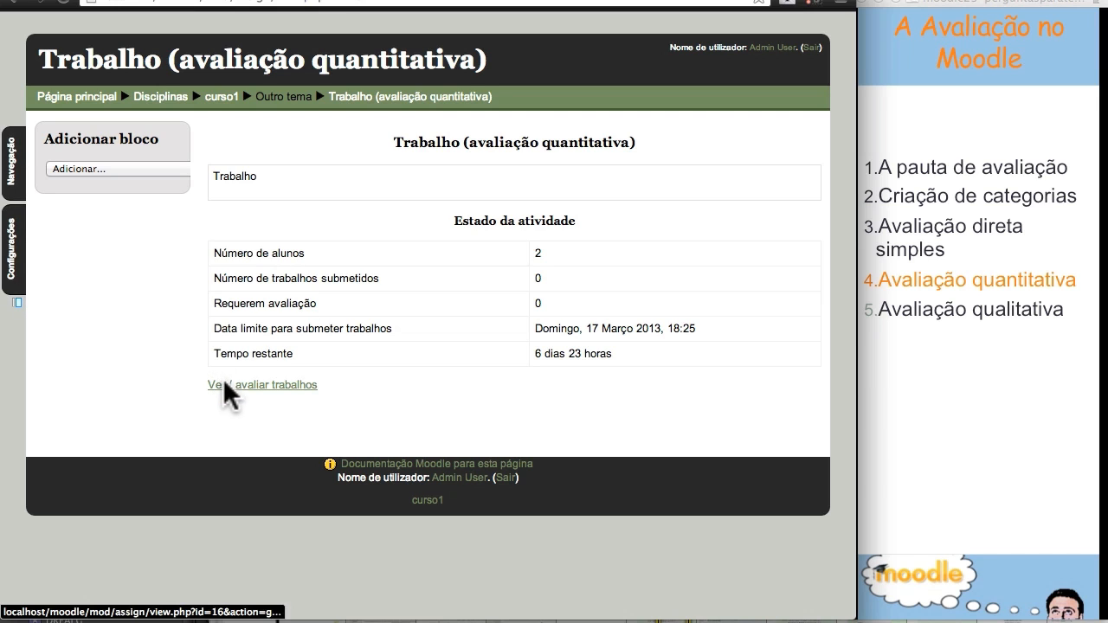
pyautogui.click(226, 385)
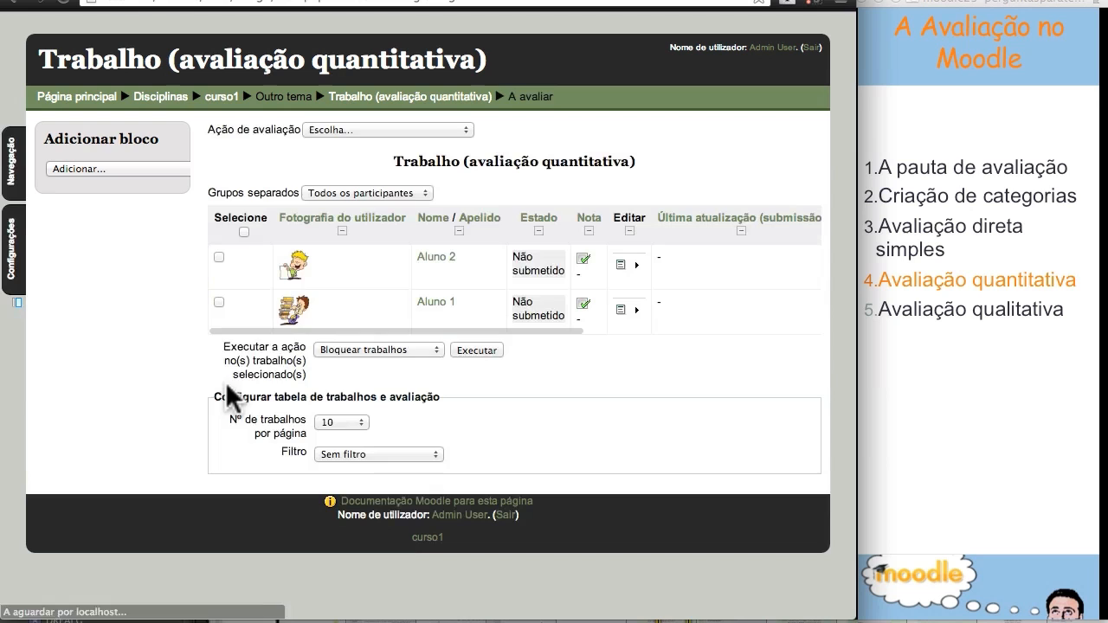
pyautogui.click(585, 265)
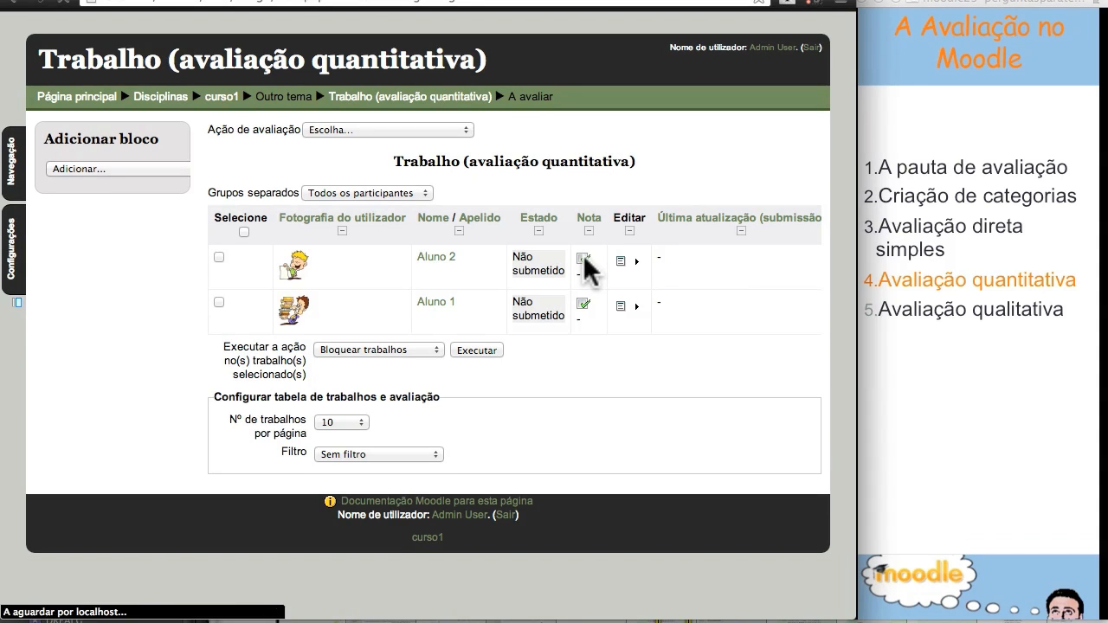
# Examine the criterion names, student and teacher descriptions, and comment boxes in Aluno 2's quantitative grading form.
pyautogui.scroll(-5, 582, 400)
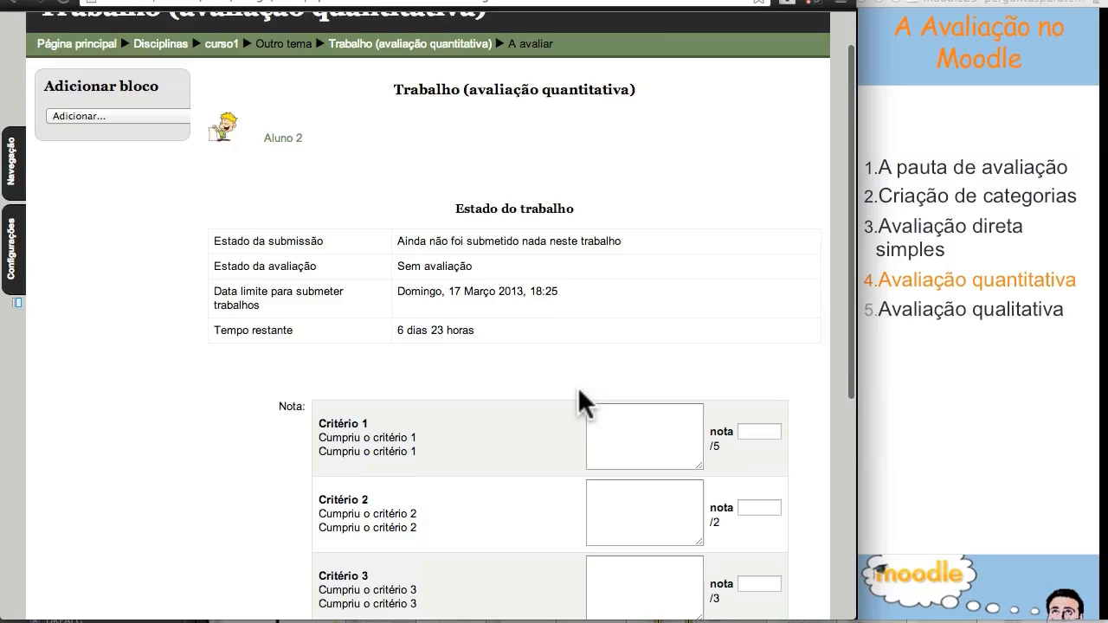
pyautogui.scroll(-2, 579, 389)
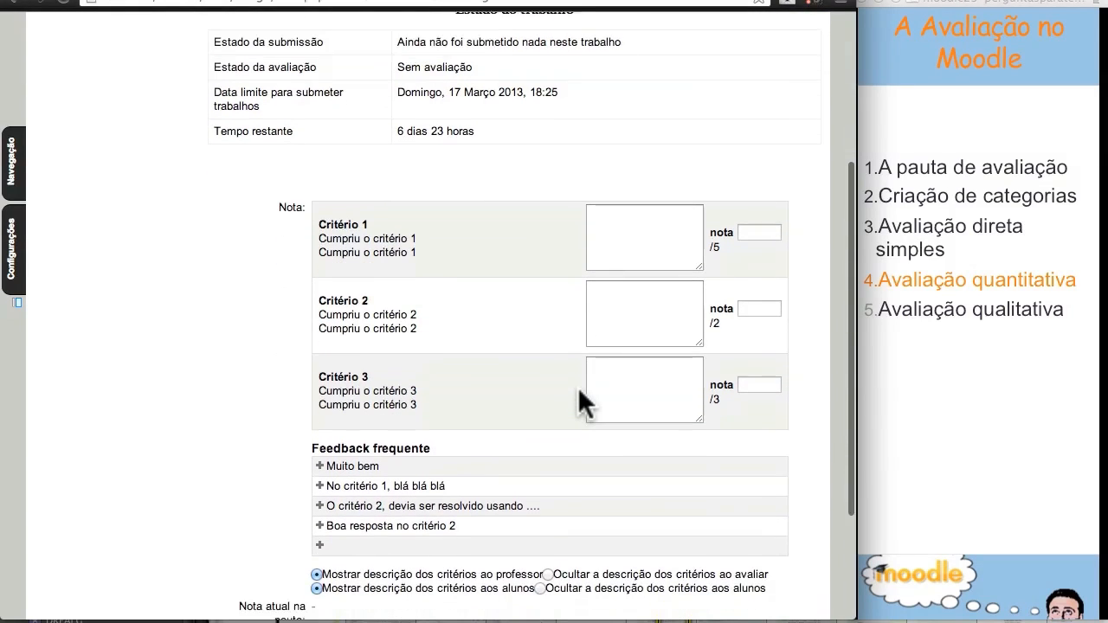
pyautogui.scroll(1, 579, 390)
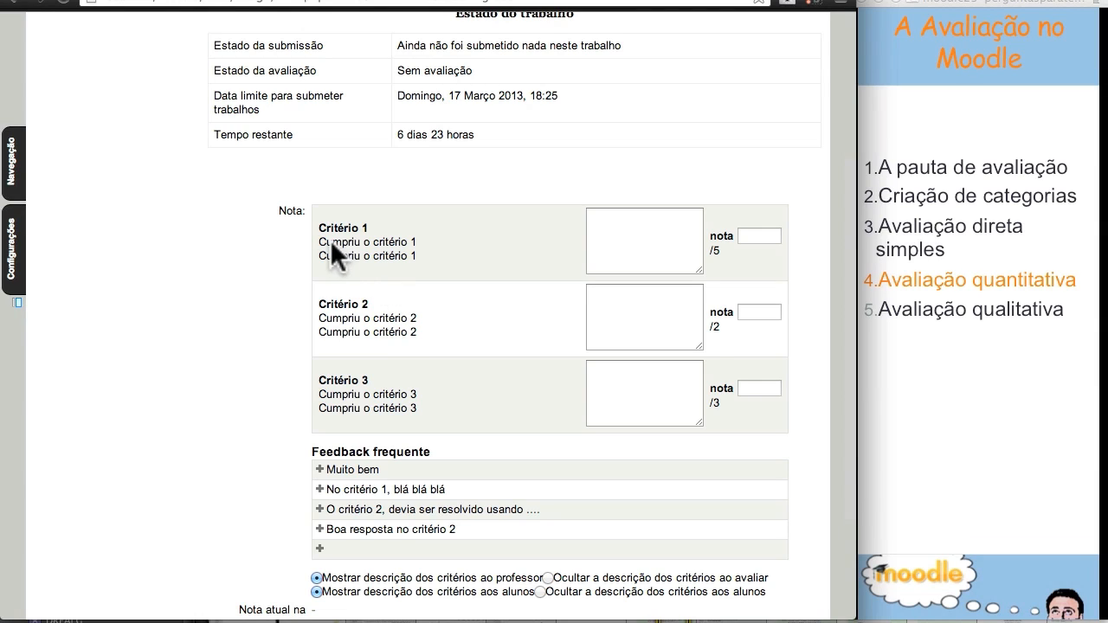
pyautogui.moveTo(324, 226); pyautogui.dragTo(389, 223)
pyautogui.moveTo(341, 237); pyautogui.dragTo(399, 237)
pyautogui.moveTo(416, 238); pyautogui.dragTo(317, 238)
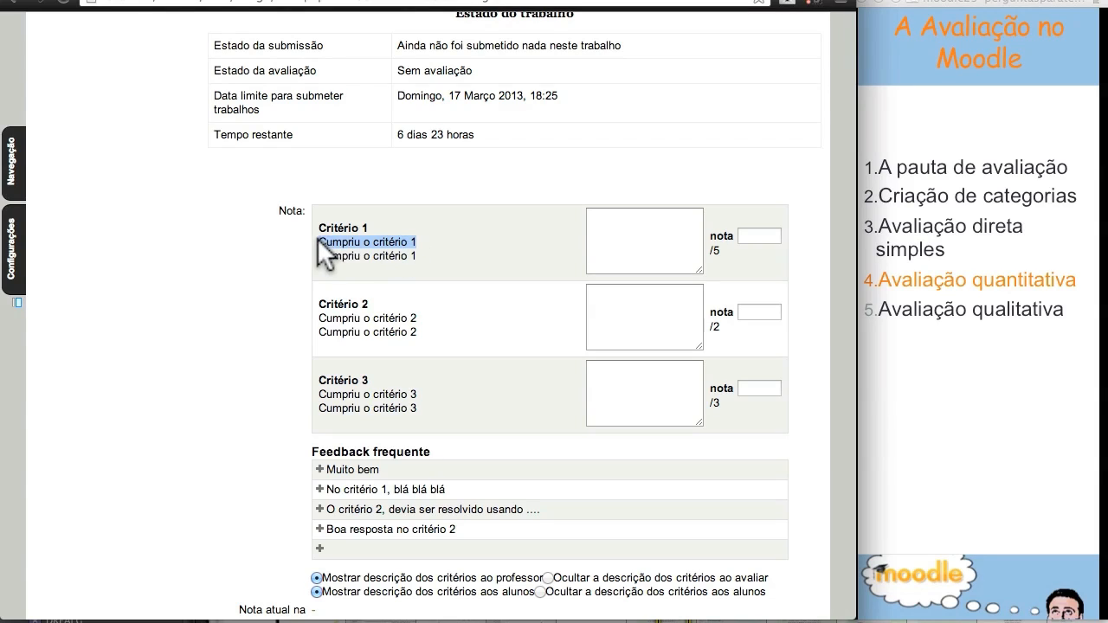
pyautogui.click(425, 257)
pyautogui.moveTo(425, 255); pyautogui.dragTo(313, 256)
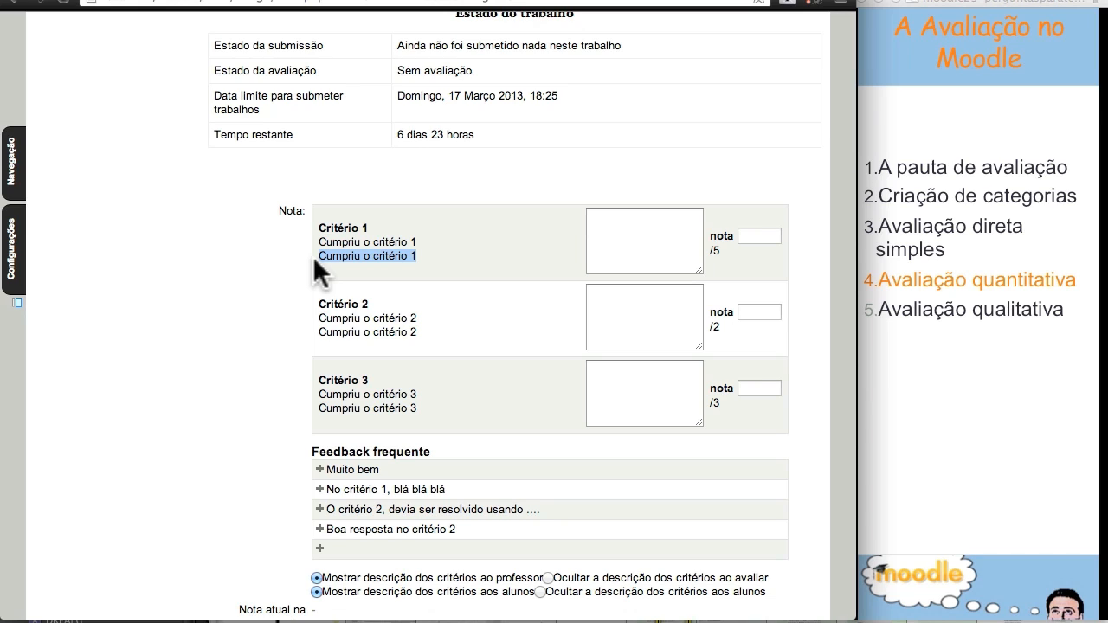
pyautogui.click(647, 234)
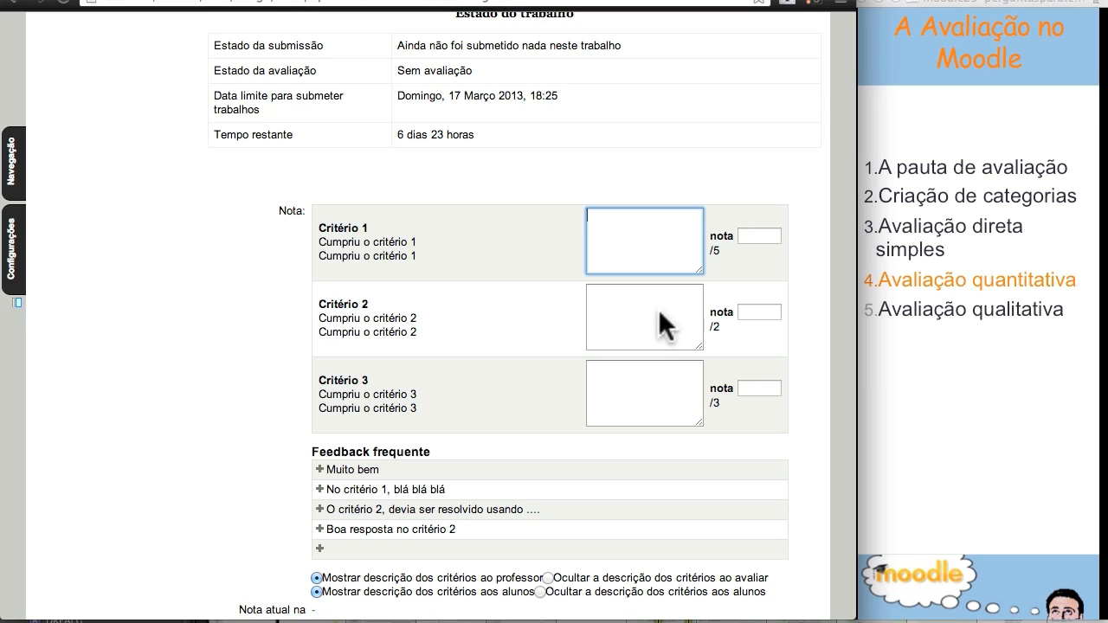
# Score Aluno 2 with 3 for Critério 1, 2 for Critério 2 and 1 for Critério 3.
pyautogui.click(753, 238)
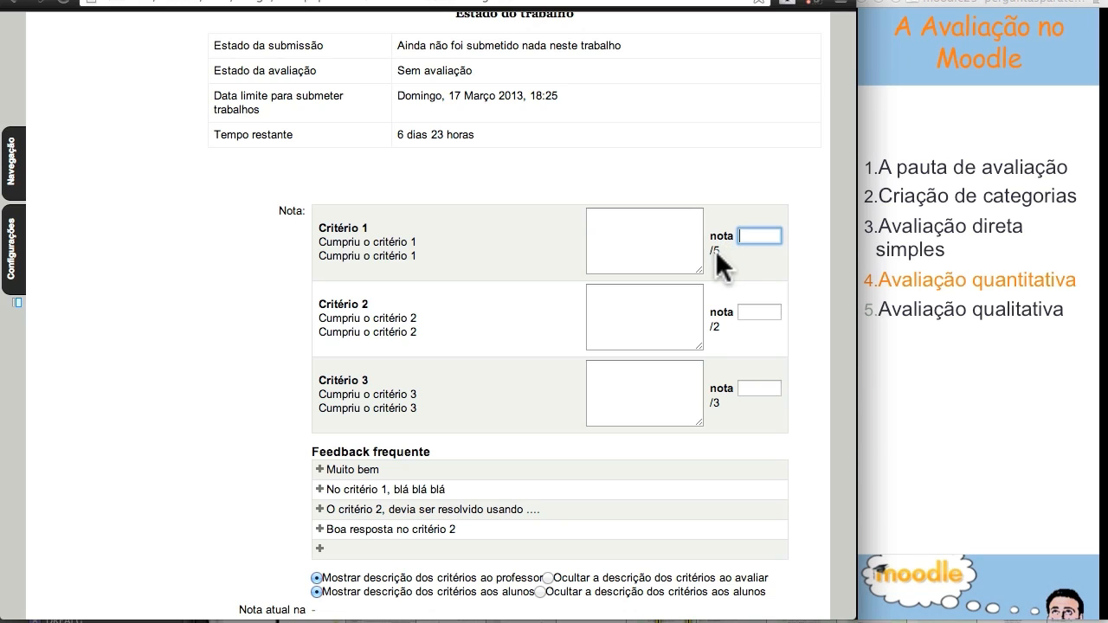
pyautogui.write('3')
pyautogui.doubleClick(759, 323)
pyautogui.click(760, 312)
pyautogui.write('2')
pyautogui.click(757, 390)
pyautogui.write('1')
# Insert the frequent feedback comments "Muito bem" and "No critério 1, blá blá blá" into Aluno 2's Critério 1 comment.
pyautogui.scroll(-1, 724, 470)
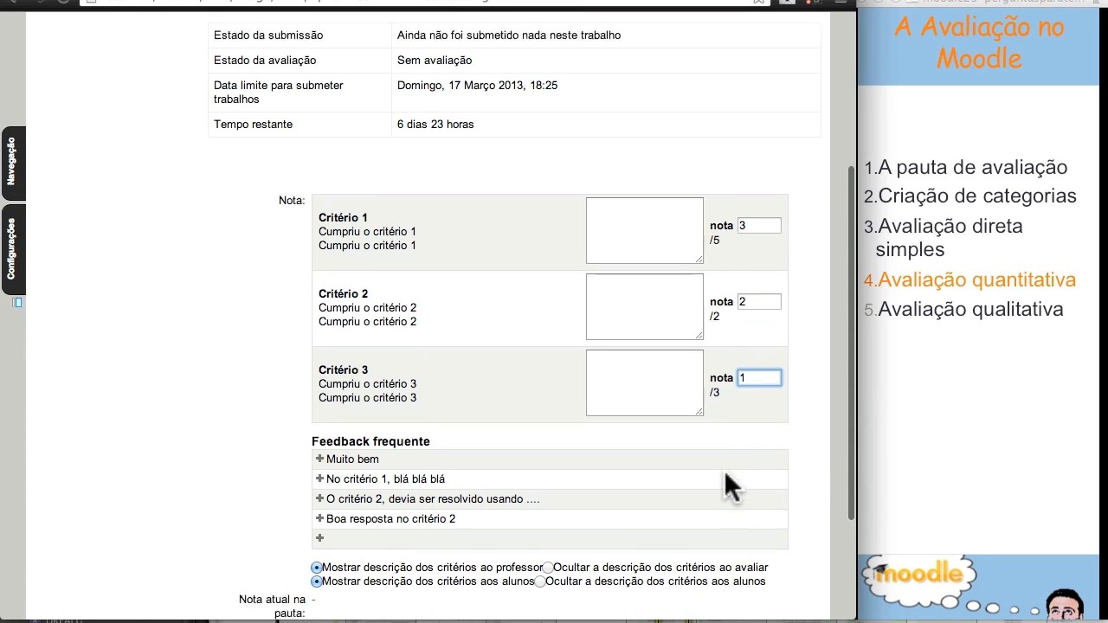
pyautogui.scroll(-3, 724, 470)
pyautogui.click(633, 85)
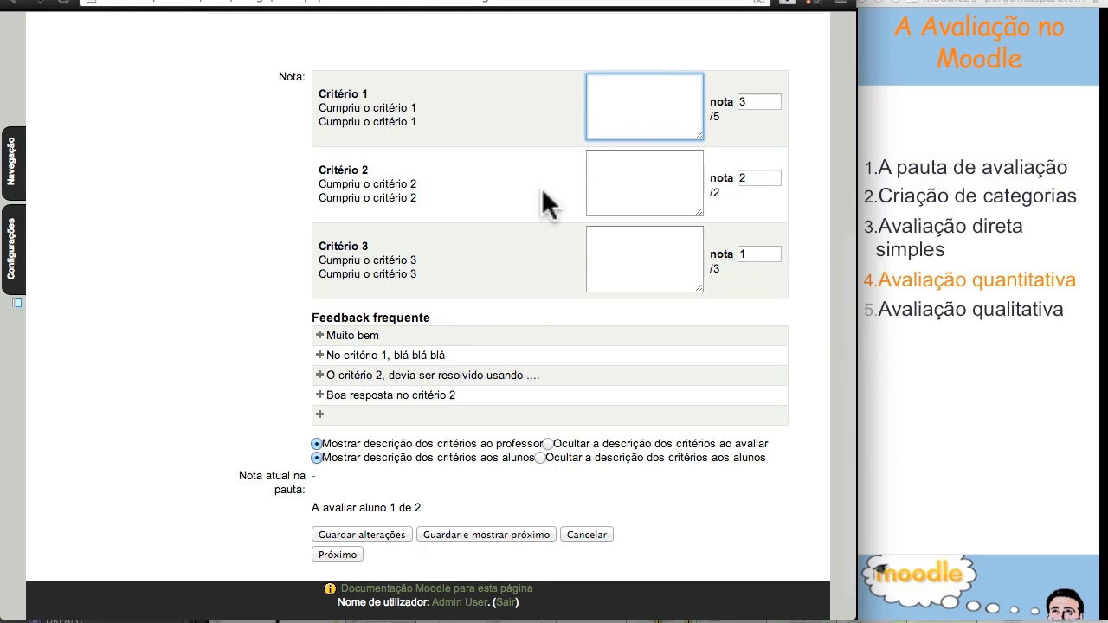
pyautogui.click(347, 334)
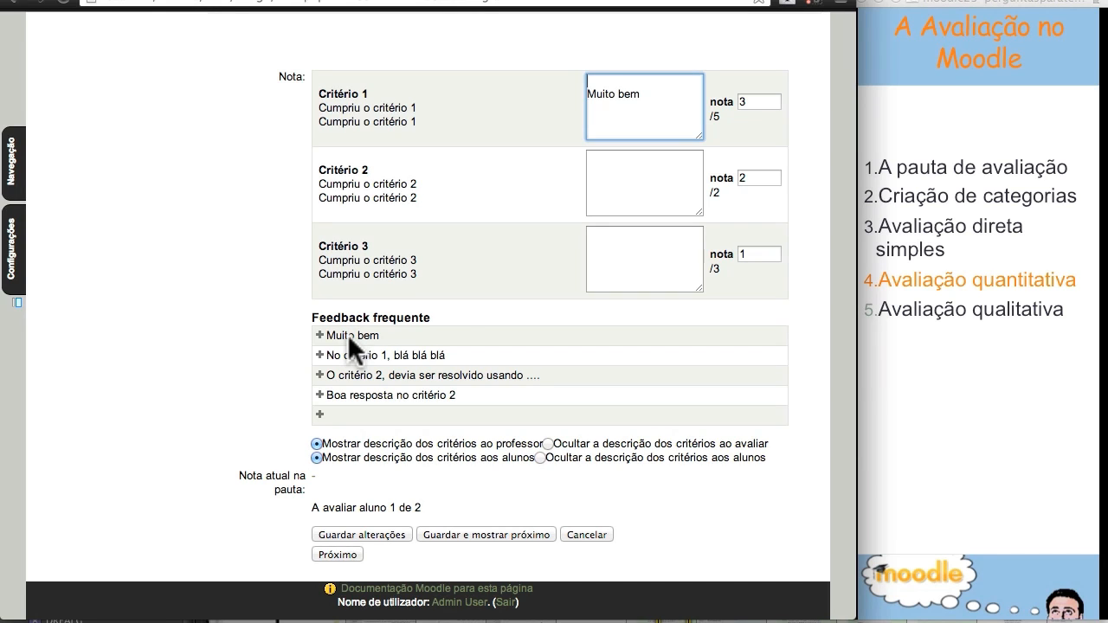
pyautogui.click(621, 173)
pyautogui.click(655, 105)
pyautogui.click(381, 350)
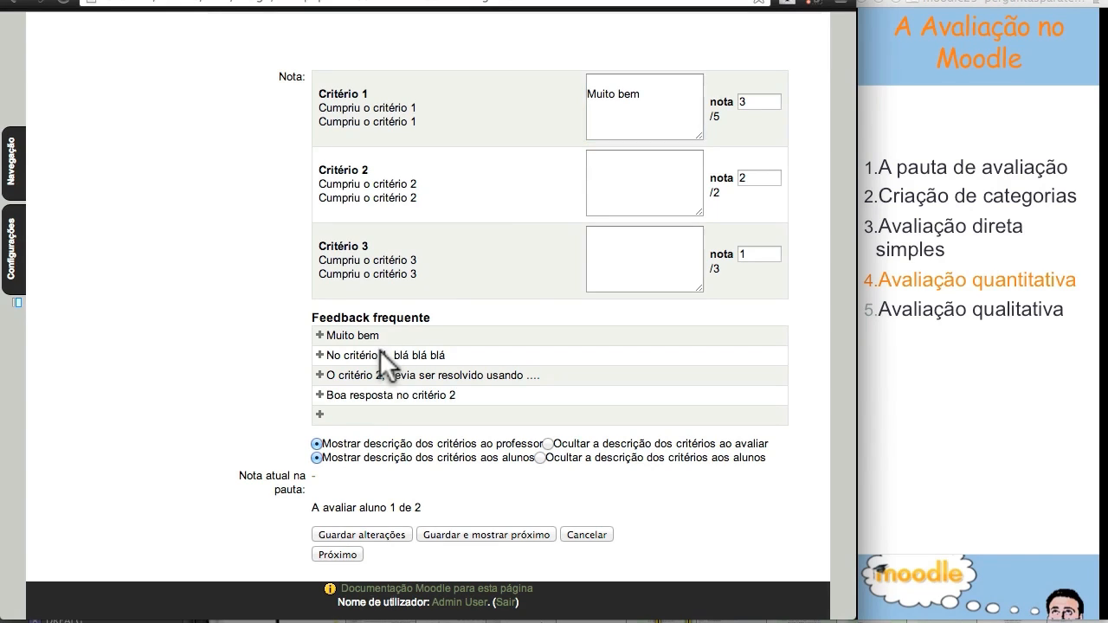
# Insert "O critério 2, devia ser resolvido usando ...." for Critério 2, comment Critério 3 with "tyrfgh", and save, continuing to the next student.
pyautogui.click(592, 180)
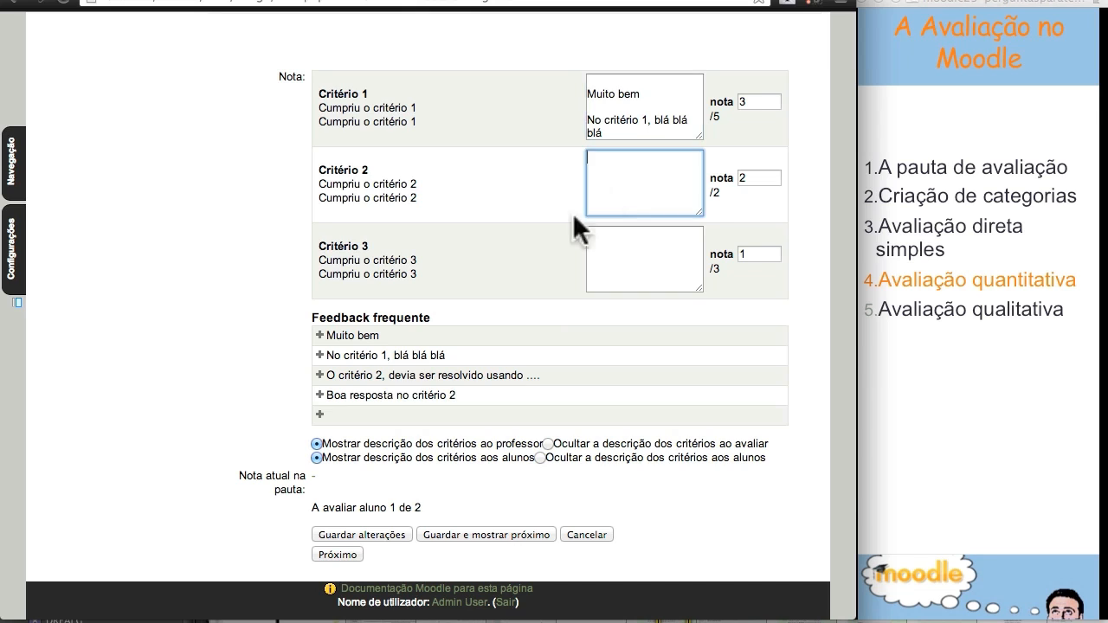
pyautogui.click(378, 372)
pyautogui.click(637, 271)
pyautogui.write('tyrfgh')
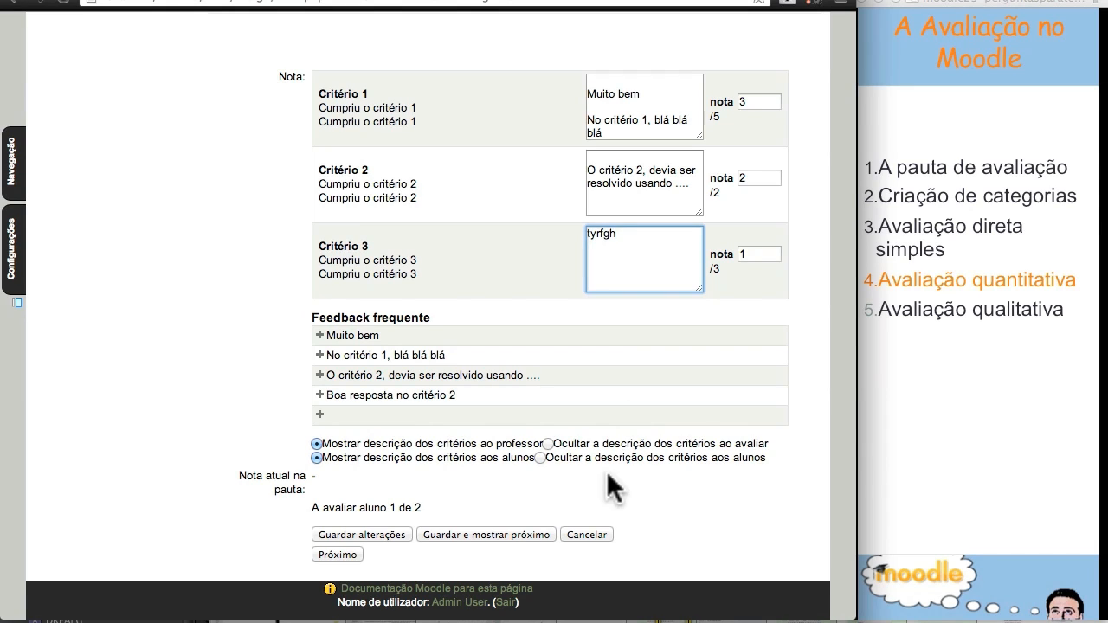
pyautogui.click(479, 535)
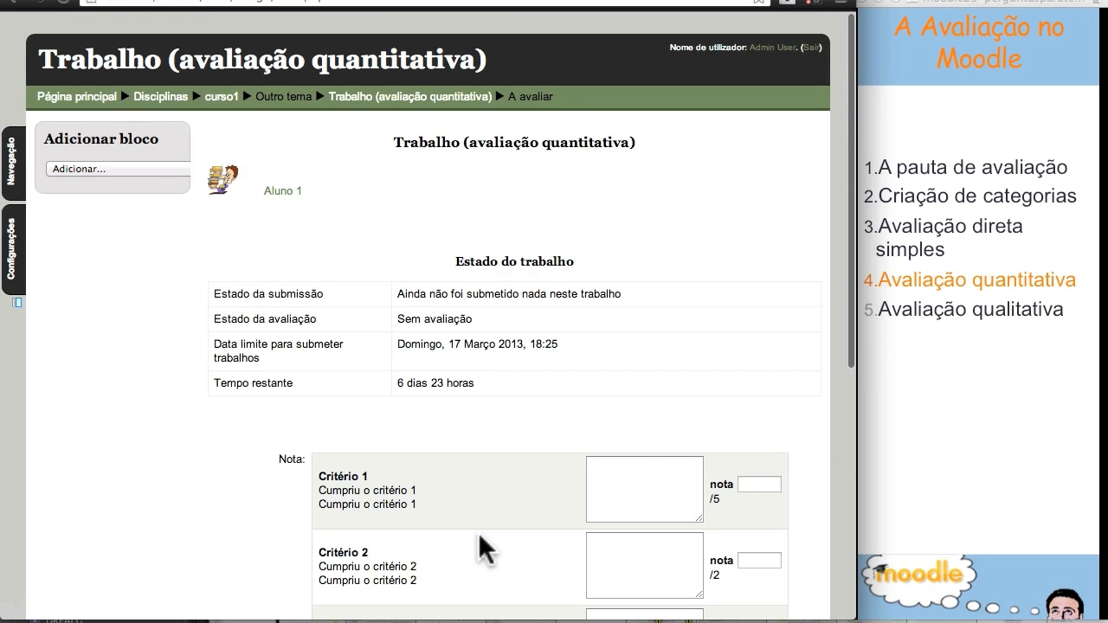
# Insert the frequent feedback comment "Boa resposta no critério 2" into Aluno 1's Critério 2 comment in the quantitative grading form.
pyautogui.scroll(-3, 478, 533)
pyautogui.scroll(-2, 647, 217)
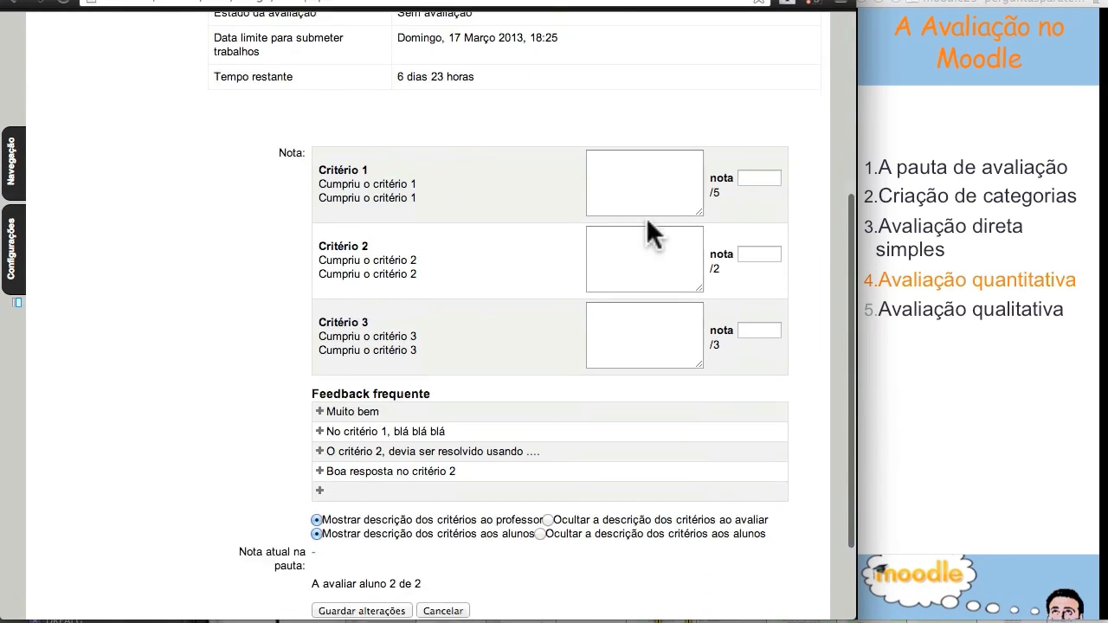
pyautogui.click(643, 134)
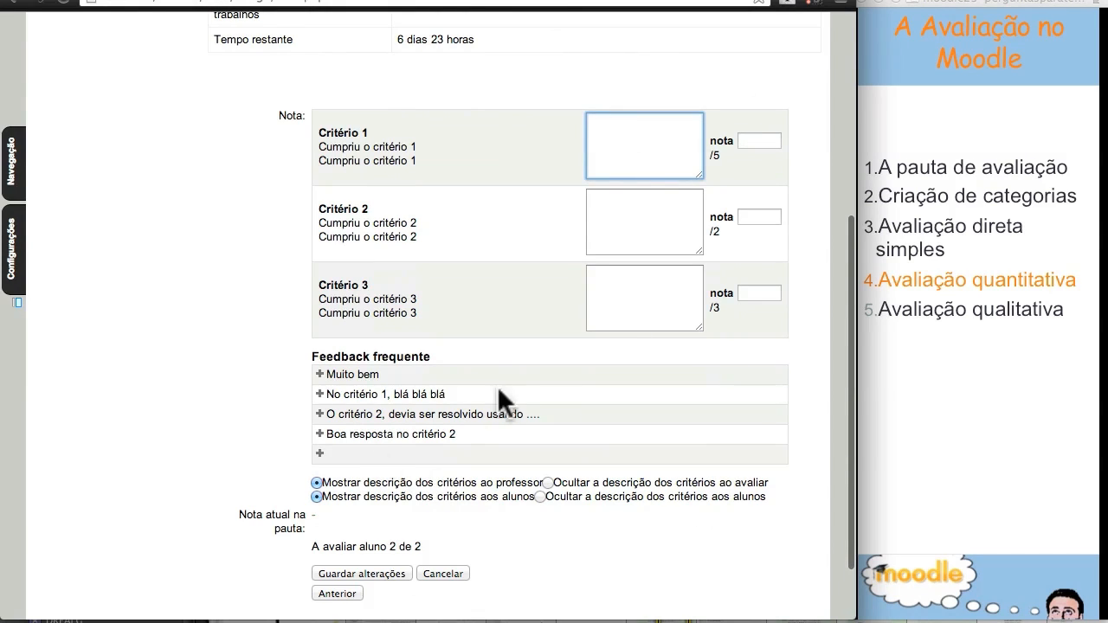
pyautogui.click(640, 309)
pyautogui.click(610, 216)
pyautogui.click(389, 431)
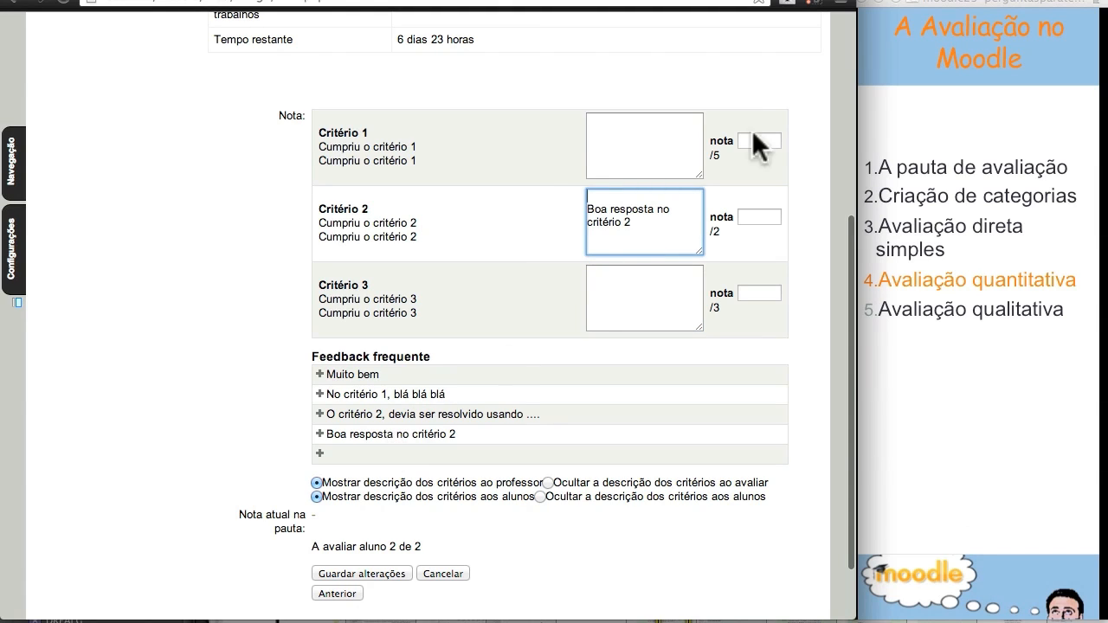
# Score Aluno 1 with 5 for Critério 1, 2 for Critério 2 and 3 for Critério 3, and save the changes.
pyautogui.click(756, 139)
pyautogui.write('5')
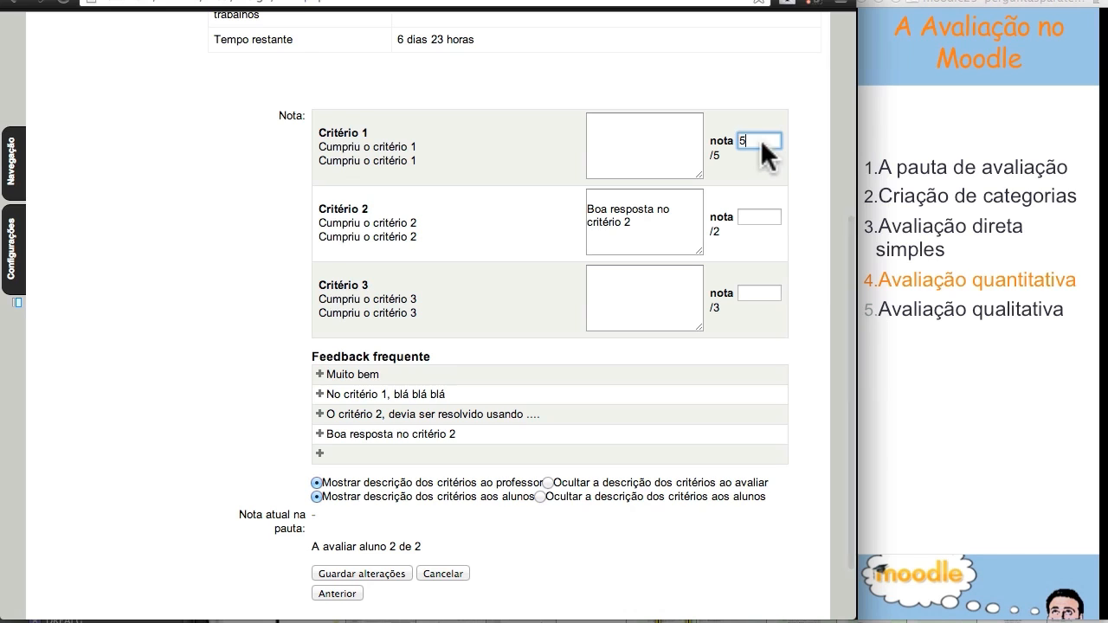
pyautogui.click(761, 215)
pyautogui.write('2')
pyautogui.click(759, 291)
pyautogui.write('3')
pyautogui.scroll(-2, 658, 448)
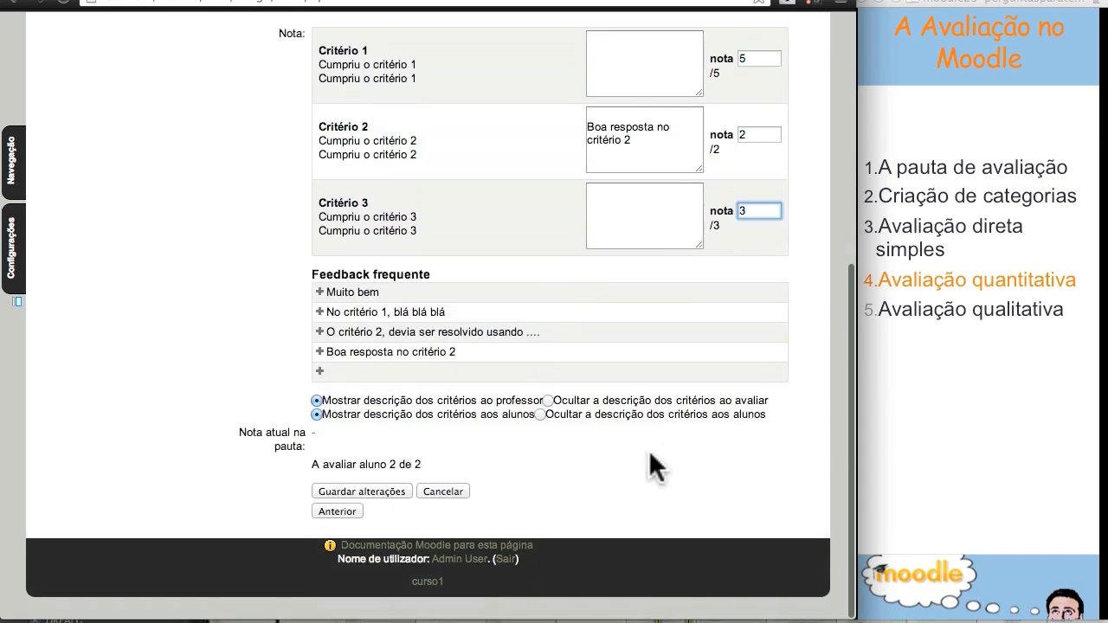
pyautogui.click(372, 491)
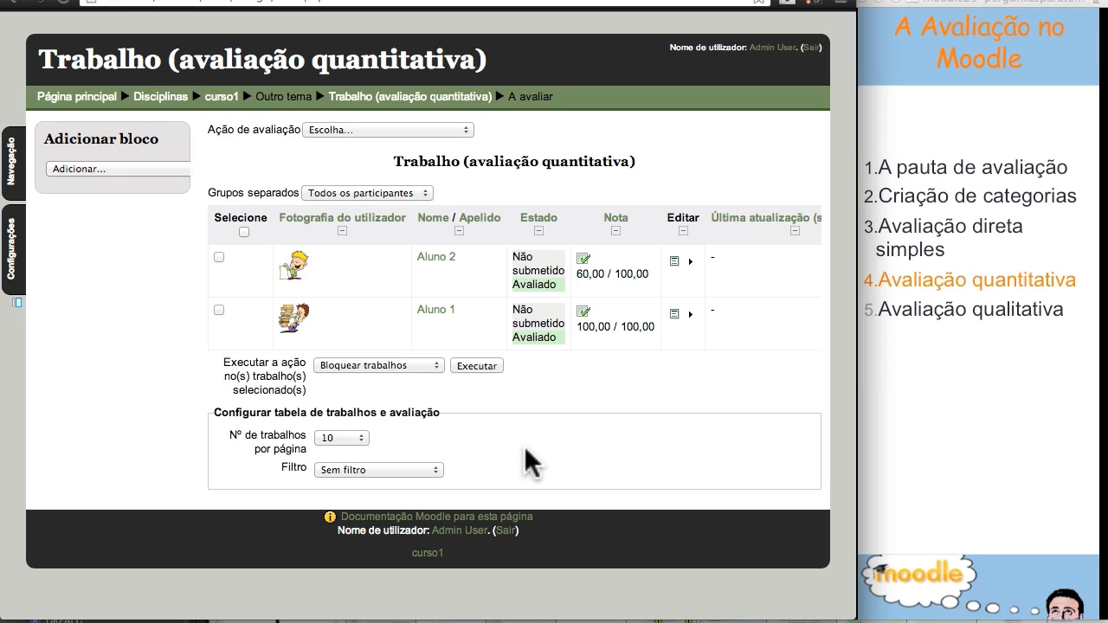
# Open Aluno 2's grading form in the assignment Trabalho (avaliação qualitativa) from the curso1 course page.
pyautogui.click(221, 98)
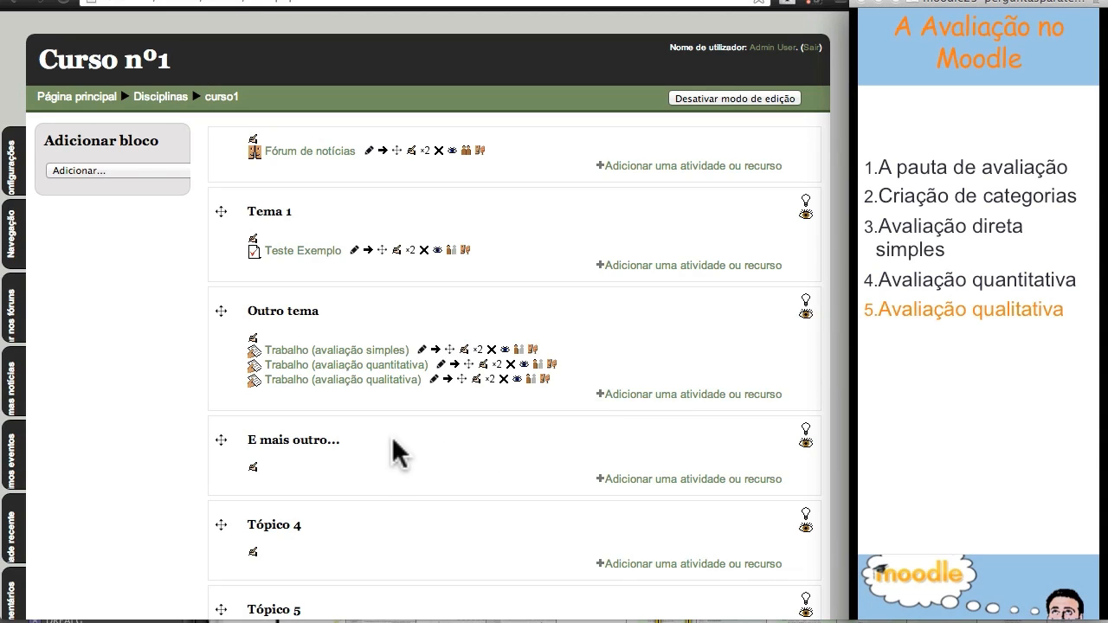
pyautogui.click(335, 379)
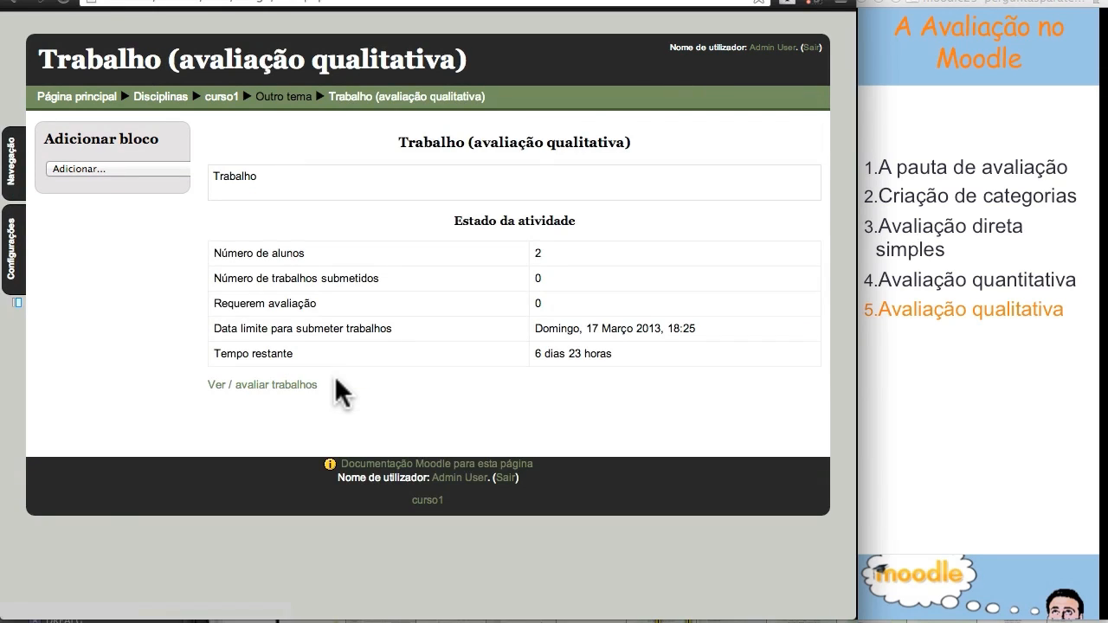
pyautogui.click(265, 383)
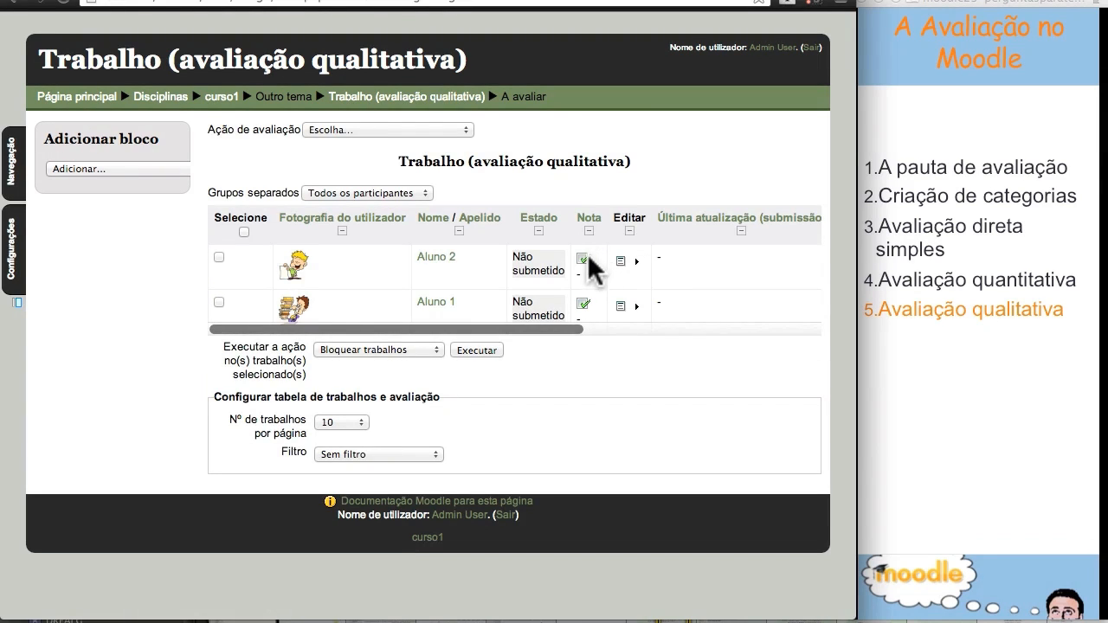
pyautogui.click(583, 257)
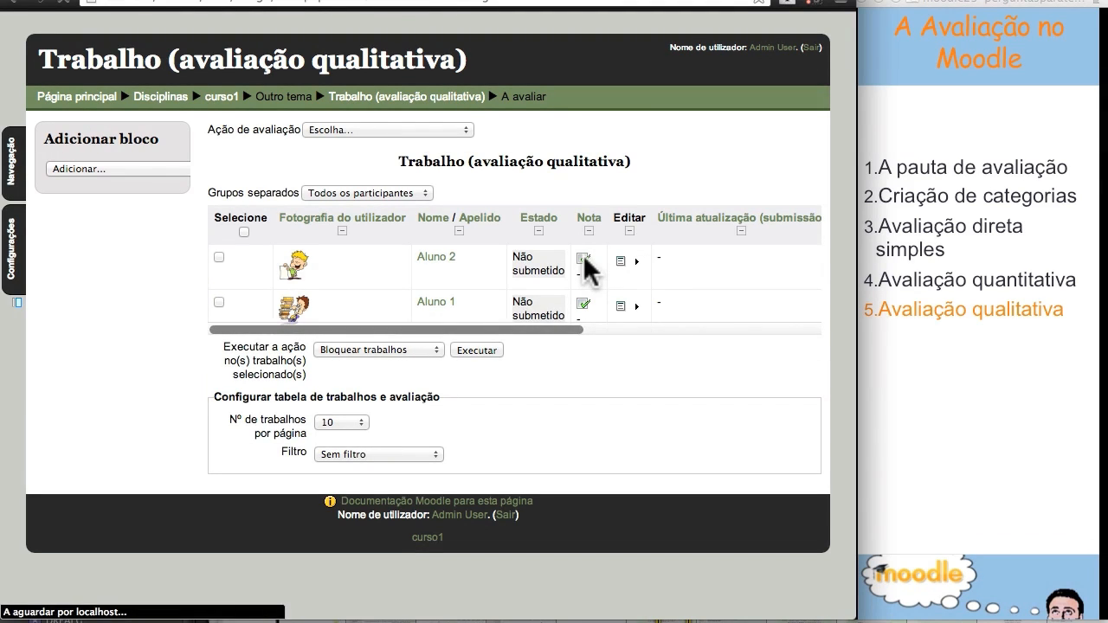
pyautogui.scroll(-5, 583, 254)
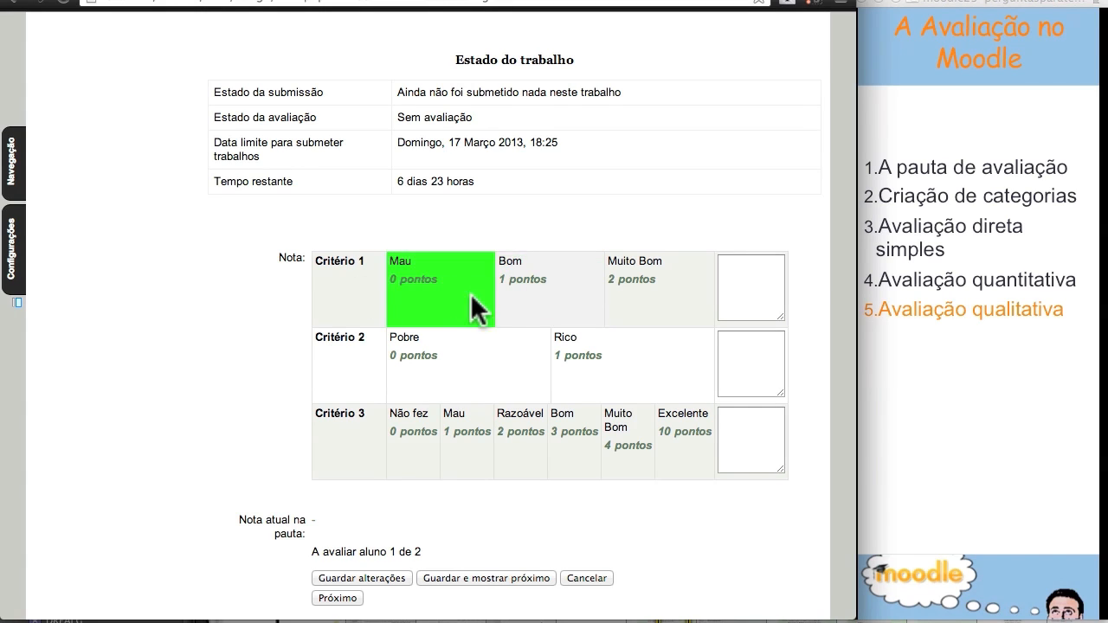
# Rate Aluno 2 as Bom in Critério 1, Pobre in Critério 2 and Muito Bom in Critério 3, saving and continuing to the next student.
pyautogui.click(530, 295)
pyautogui.click(446, 362)
pyautogui.click(625, 452)
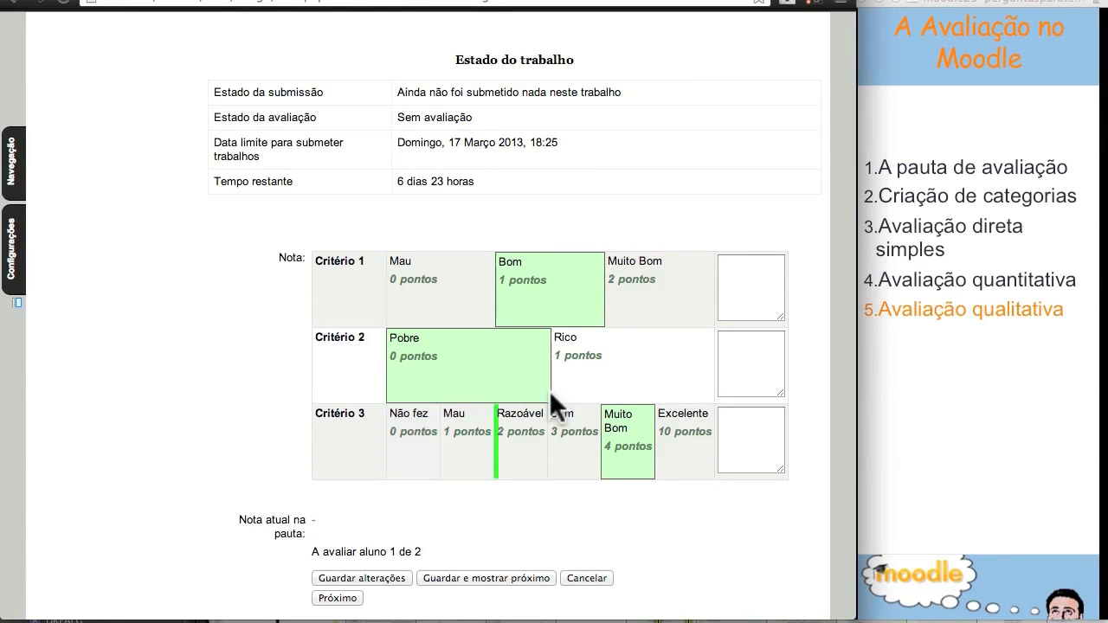
pyautogui.click(760, 283)
pyautogui.scroll(-2, 804, 452)
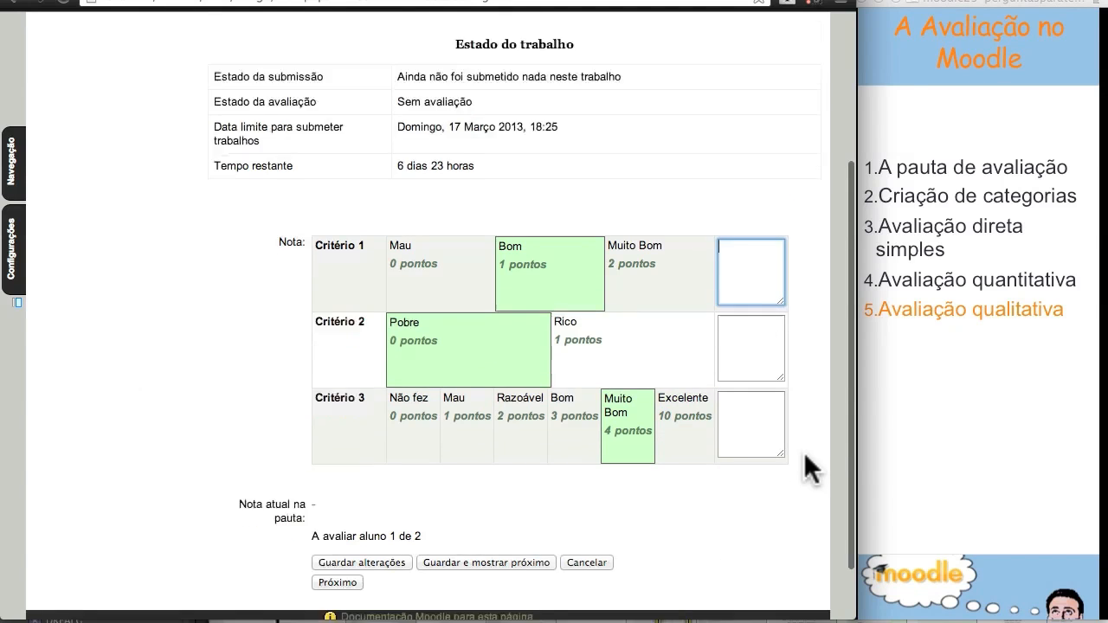
pyautogui.click(502, 492)
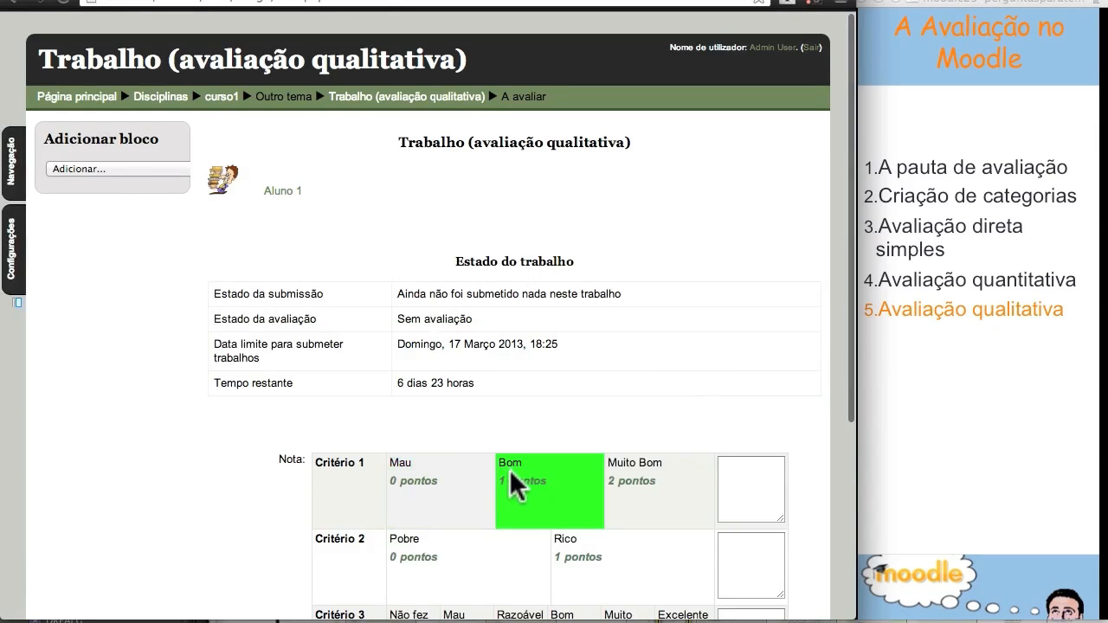
# Rate Aluno 1 as Bom in Critério 1, Rico in Critério 2 and Razoável in Critério 3, and save the changes.
pyautogui.click(509, 470)
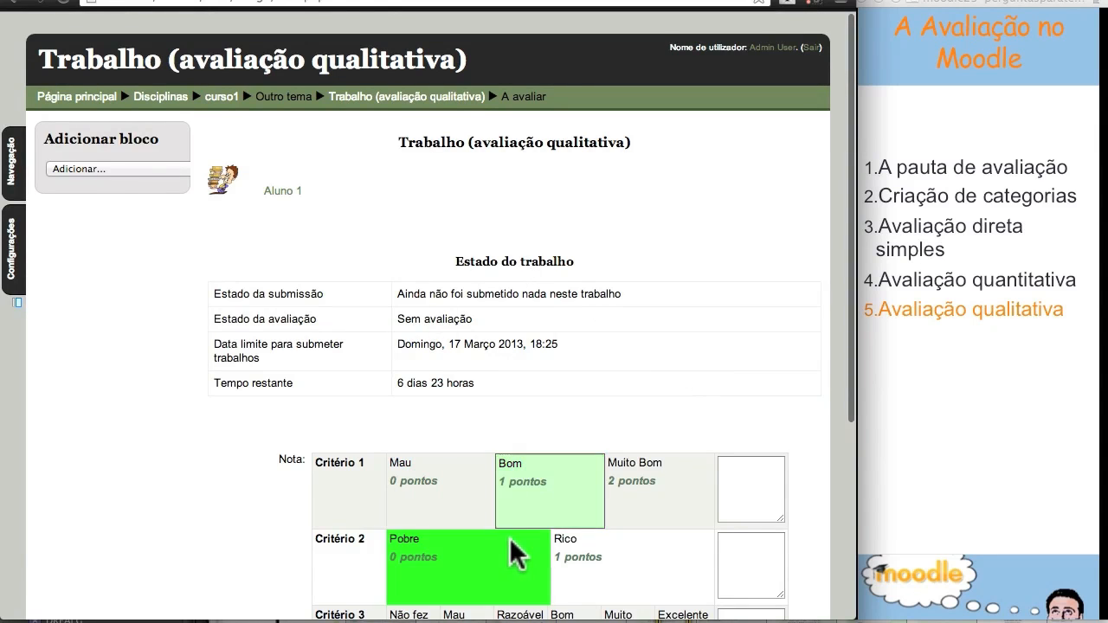
pyautogui.click(603, 551)
pyautogui.scroll(-5, 513, 442)
pyautogui.click(520, 356)
pyautogui.click(355, 492)
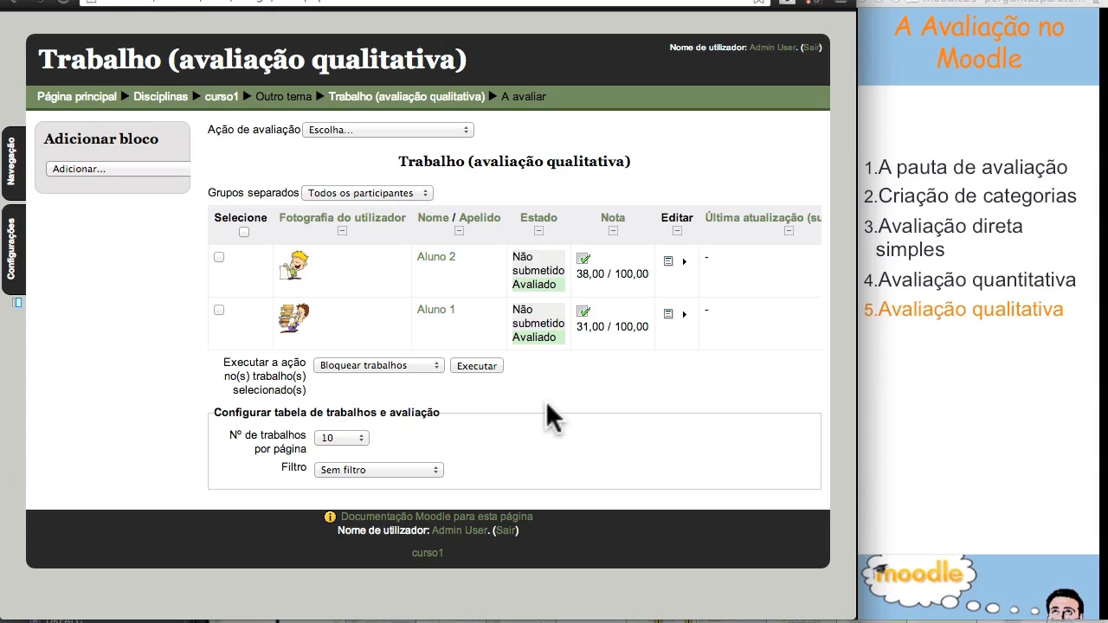
# Reopen Aluno 2's qualitative grading form, change Critério 3 to Excelente, and save the changes.
pyautogui.click(585, 259)
pyautogui.scroll(-5, 606, 432)
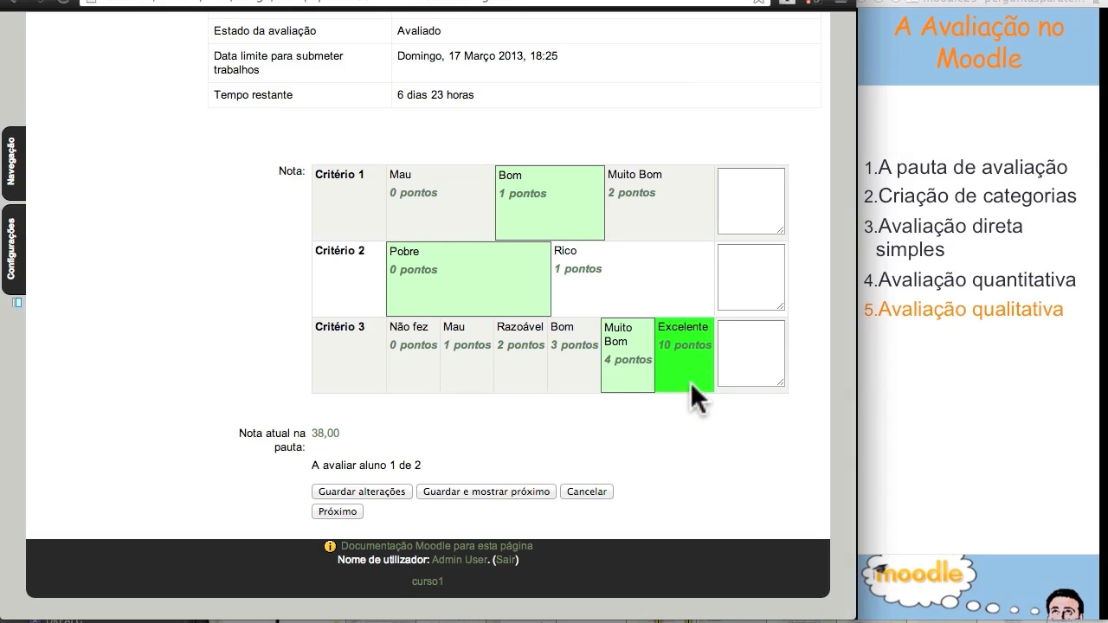
pyautogui.click(688, 355)
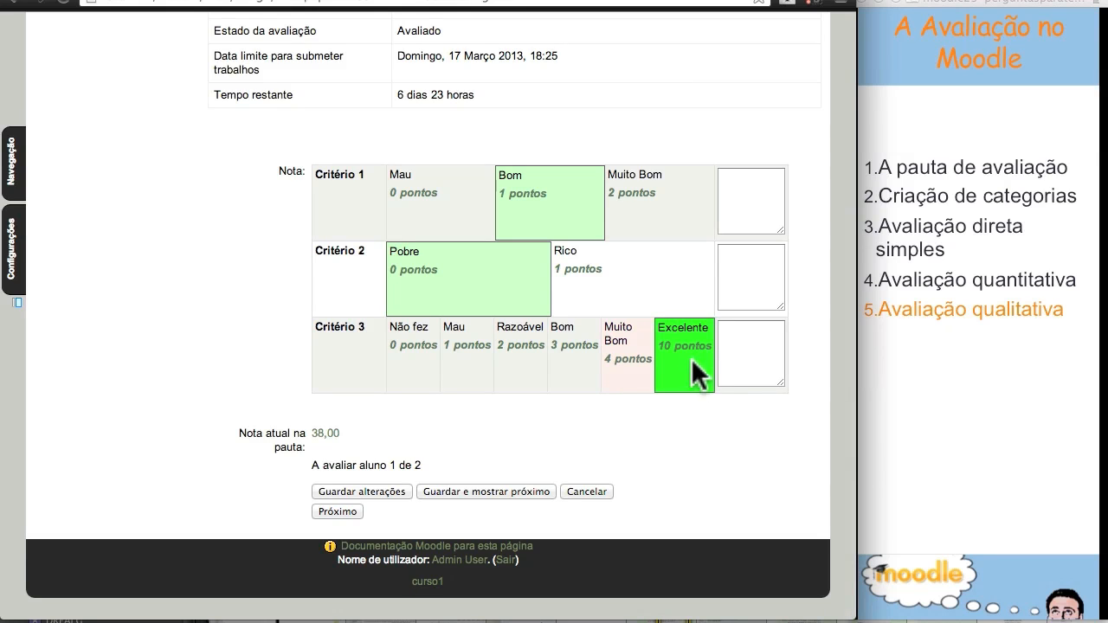
pyautogui.click(390, 490)
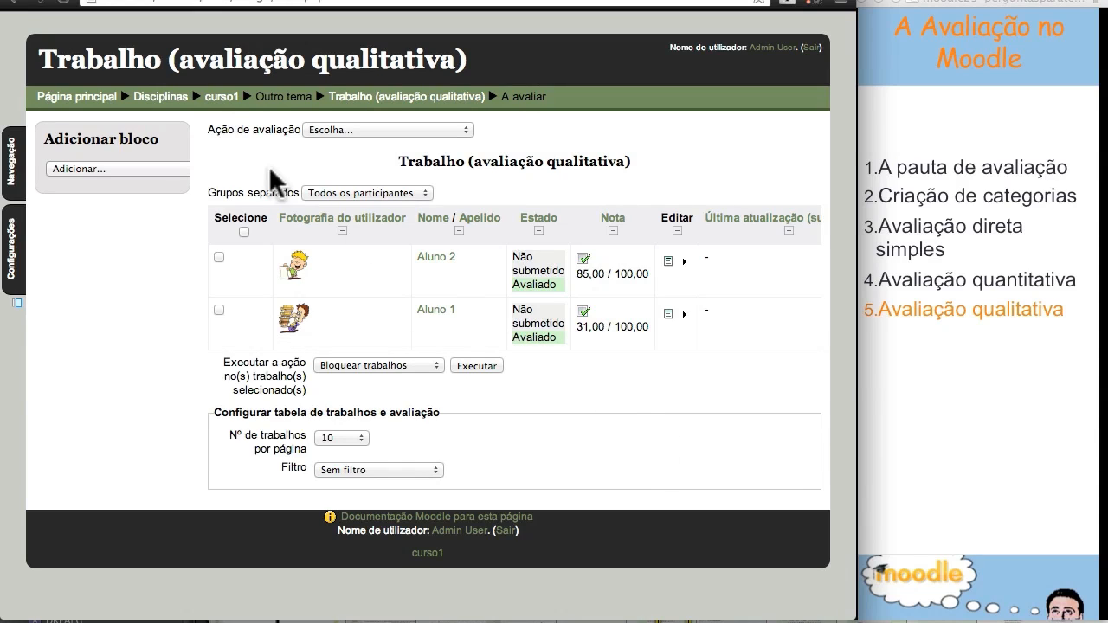
# Open the course's grader report (Pauta do avaliador) and check both students' grades for the three assignments.
pyautogui.click(221, 97)
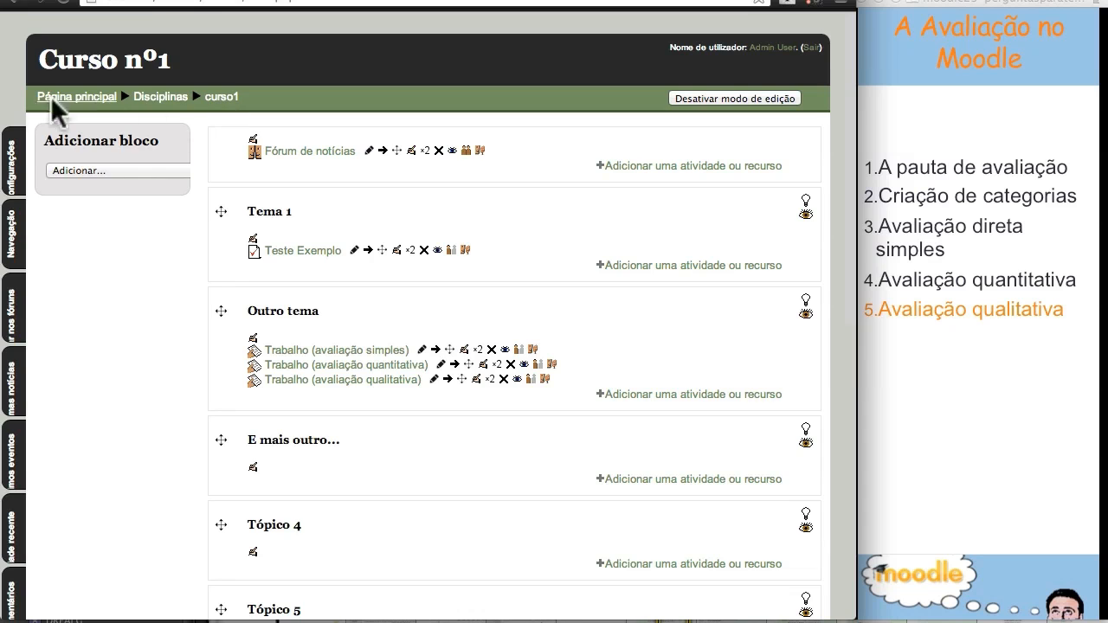
pyautogui.moveTo(16, 155)
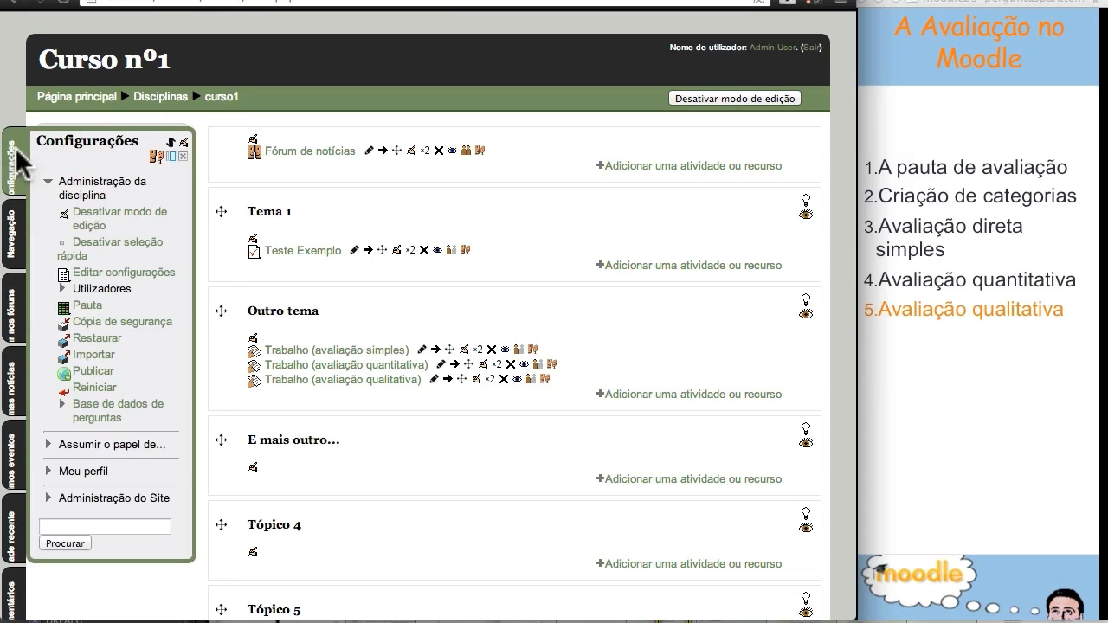
pyautogui.click(84, 300)
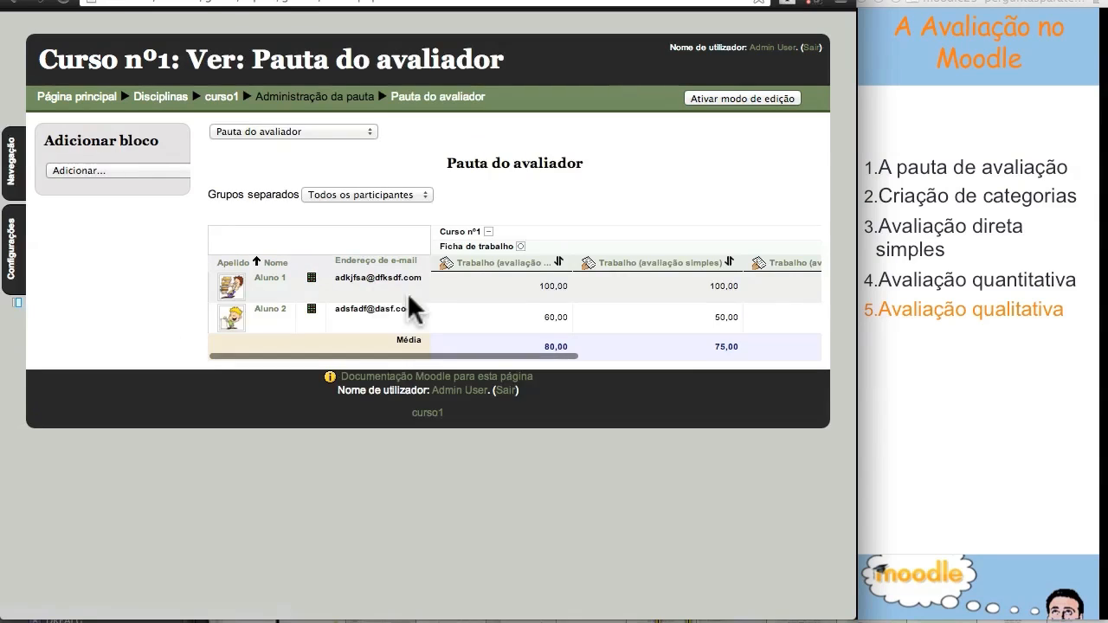
pyautogui.hscroll(5, 558, 321)
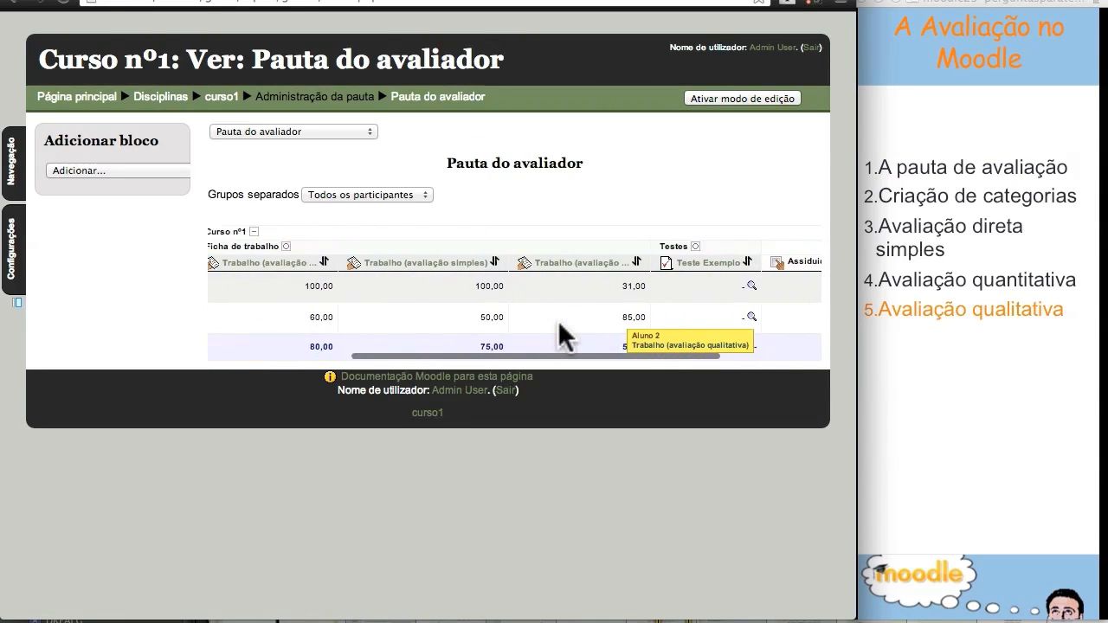
pyautogui.hscroll(3, 558, 320)
# Expand the Ficha de trabalho category in the grader report to check its category total and the course total.
pyautogui.hscroll(-4, 557, 320)
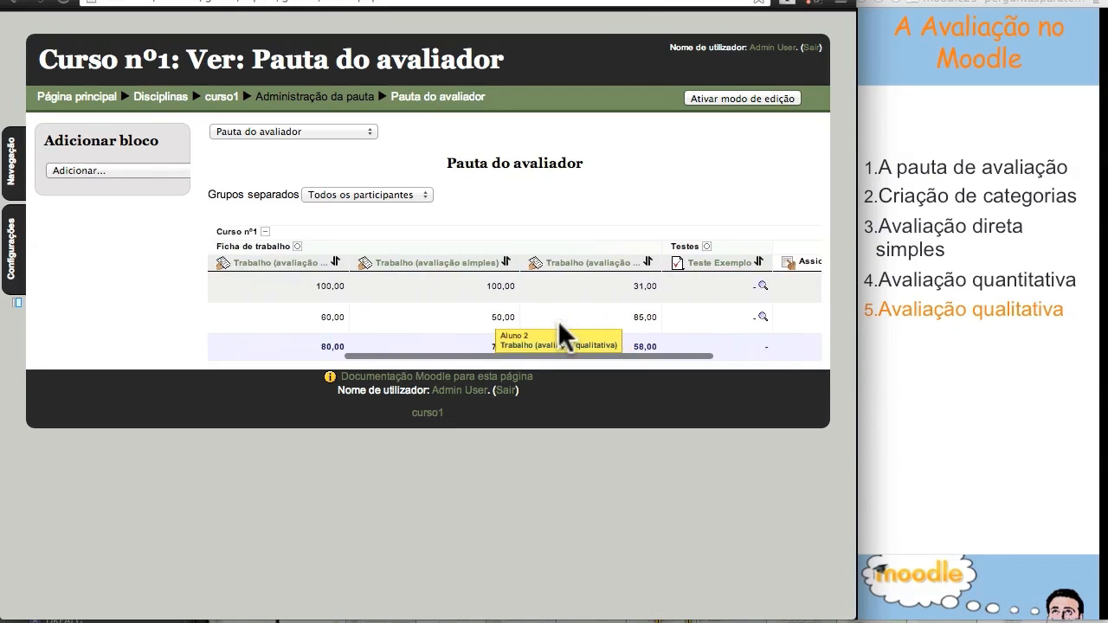
pyautogui.hscroll(-2, 558, 320)
pyautogui.click(346, 246)
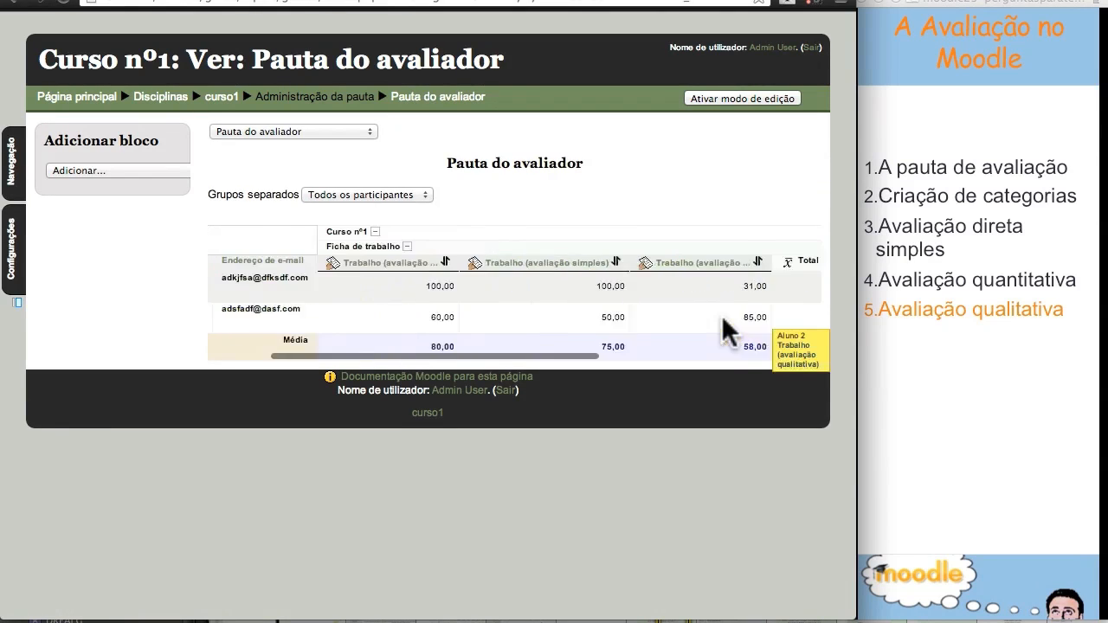
pyautogui.hscroll(3, 723, 318)
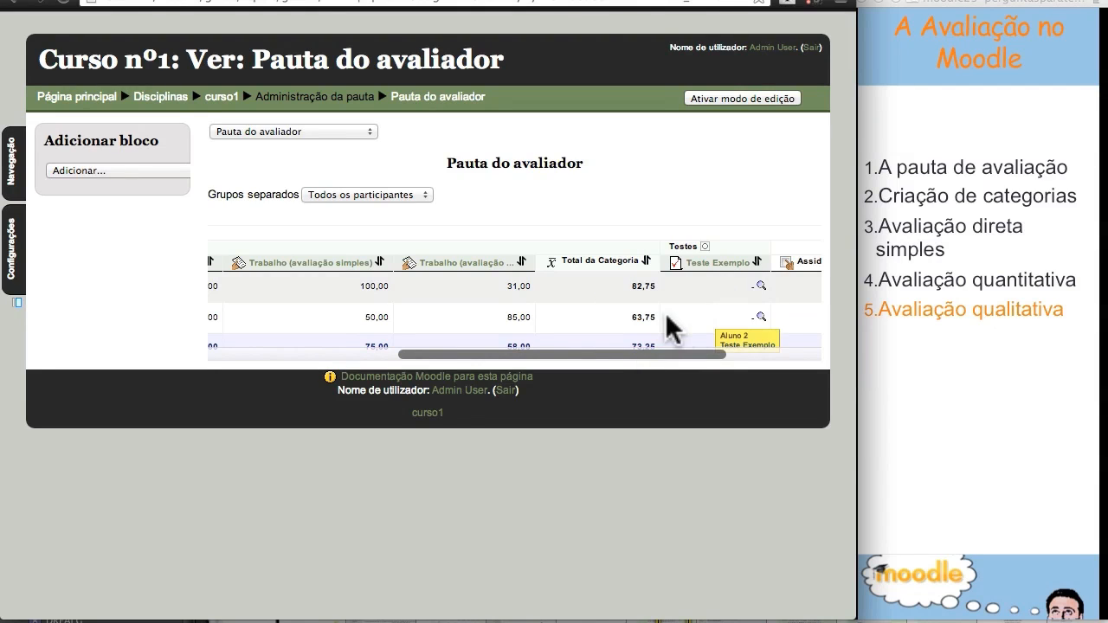
pyautogui.hscroll(3, 711, 318)
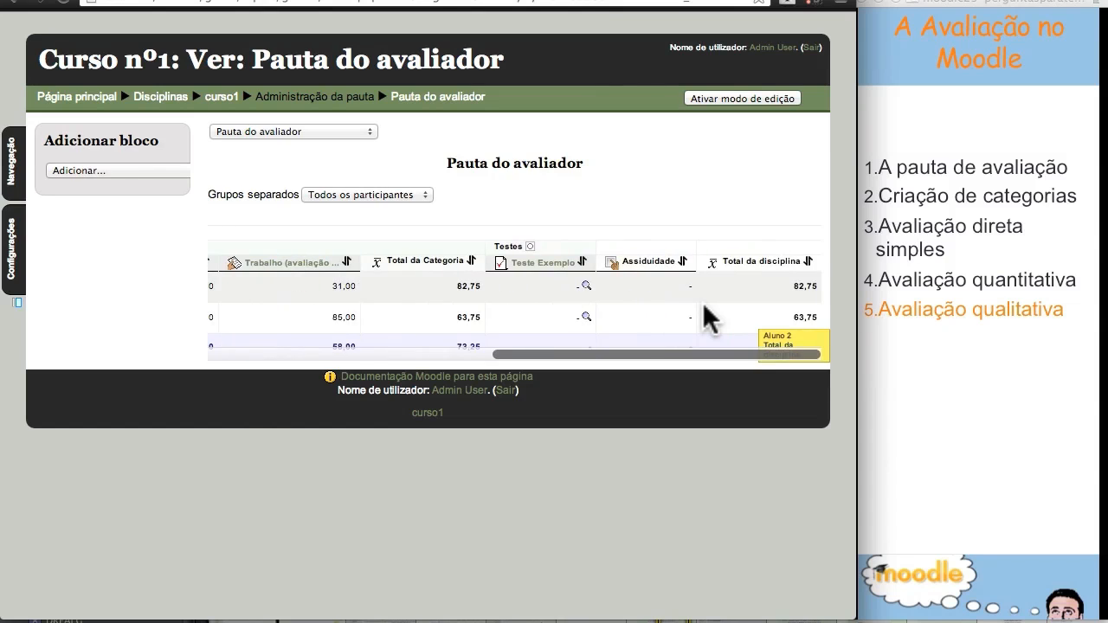
pyautogui.hscroll(-8, 710, 318)
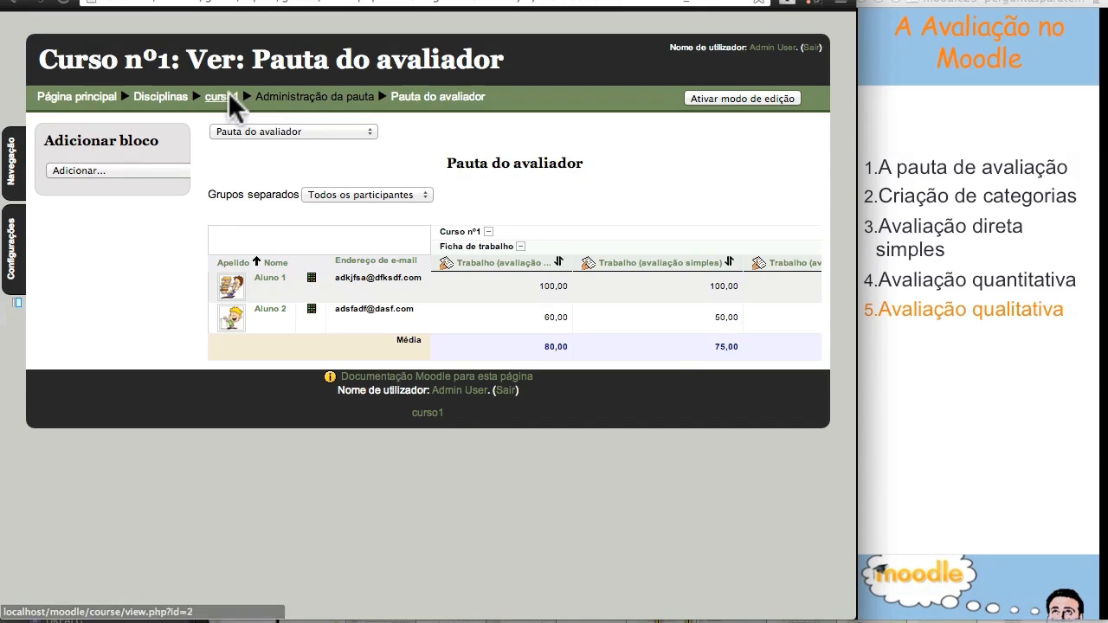
# Return to the course, open Trabalho (avaliação qualitativa), and undock its Configurações block.
pyautogui.click(227, 92)
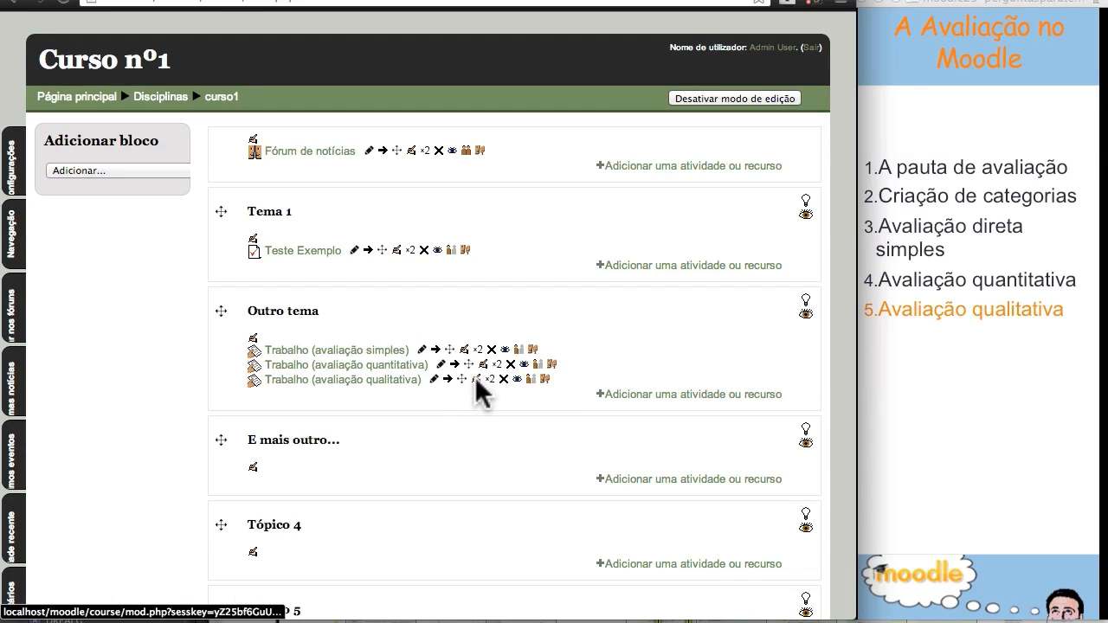
pyautogui.click(356, 380)
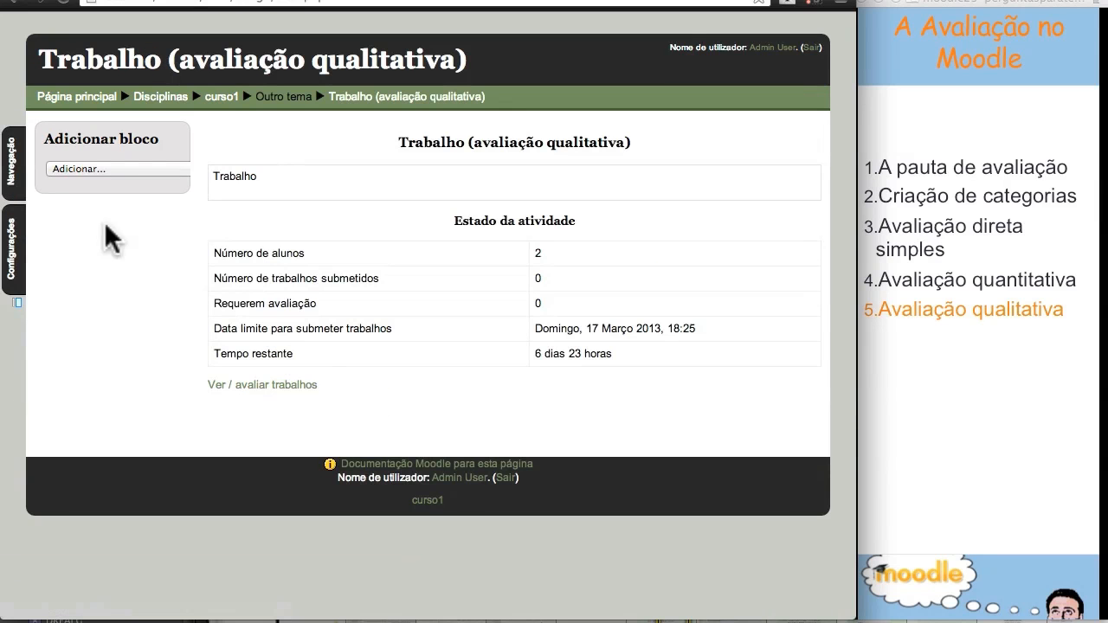
pyautogui.click(17, 244)
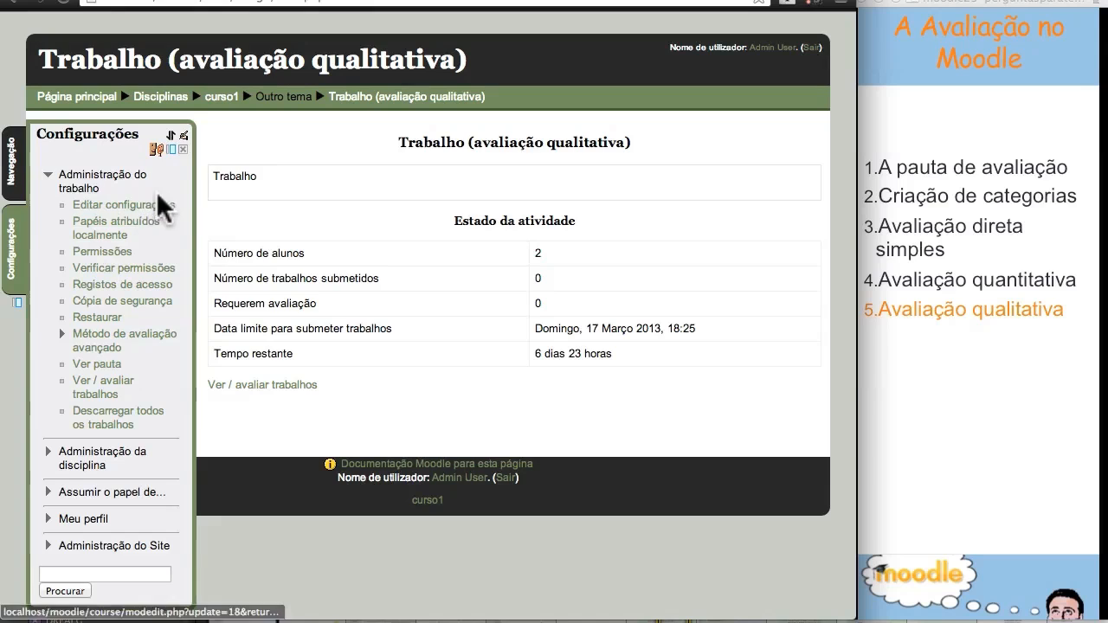
pyautogui.click(167, 148)
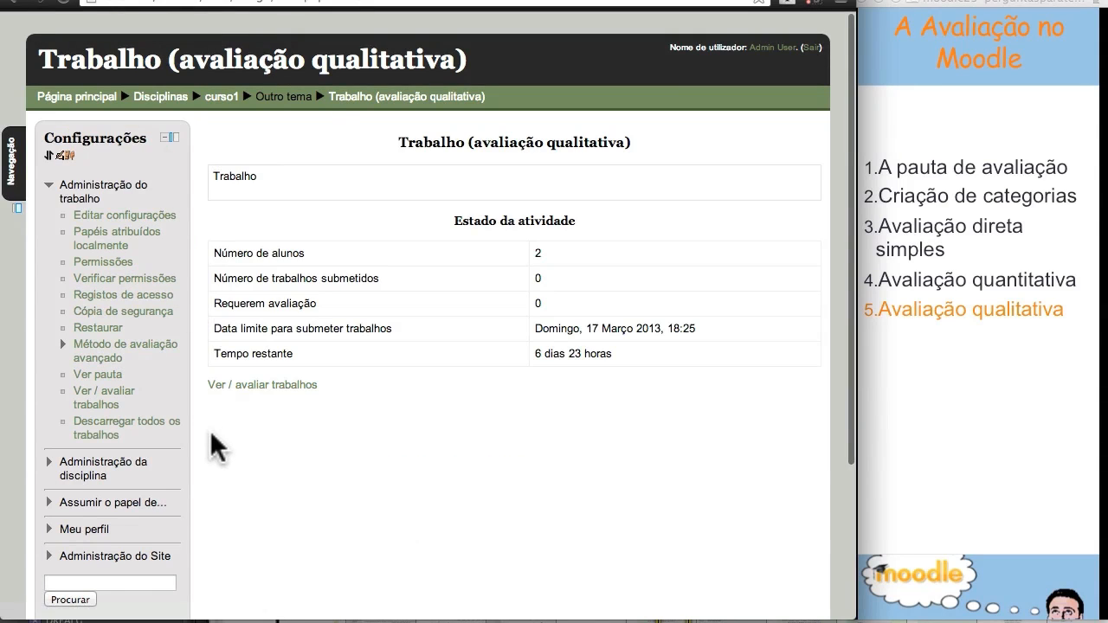
# Open the assignment's advanced grading method page and examine the rubric's point conversion rules, criteria levels and options.
pyautogui.click(99, 343)
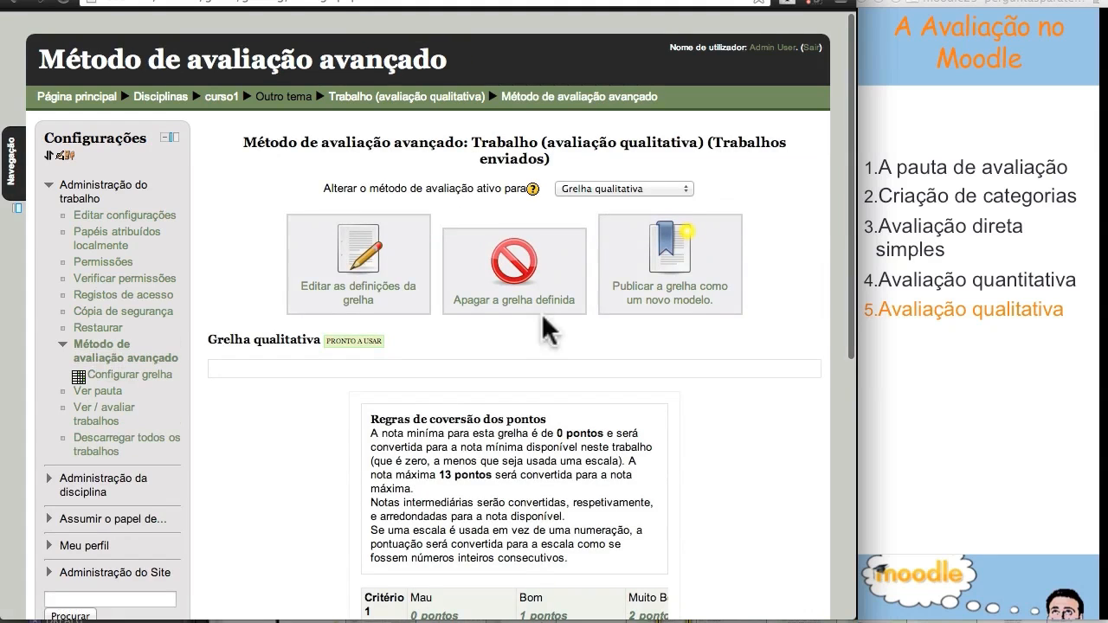
pyautogui.scroll(-1, 606, 450)
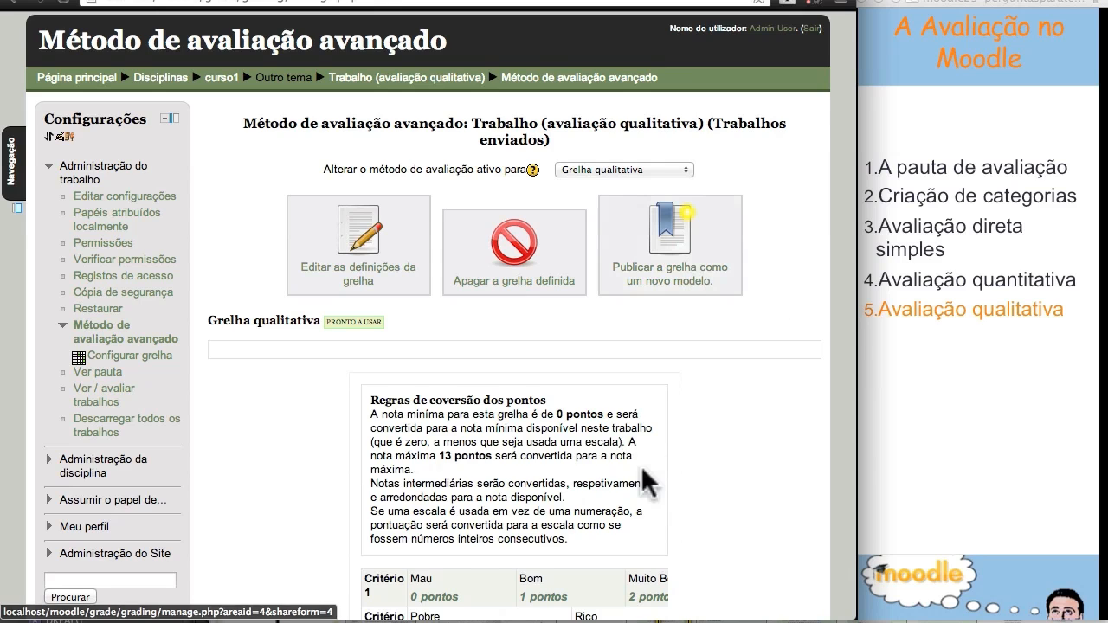
pyautogui.scroll(-5, 645, 476)
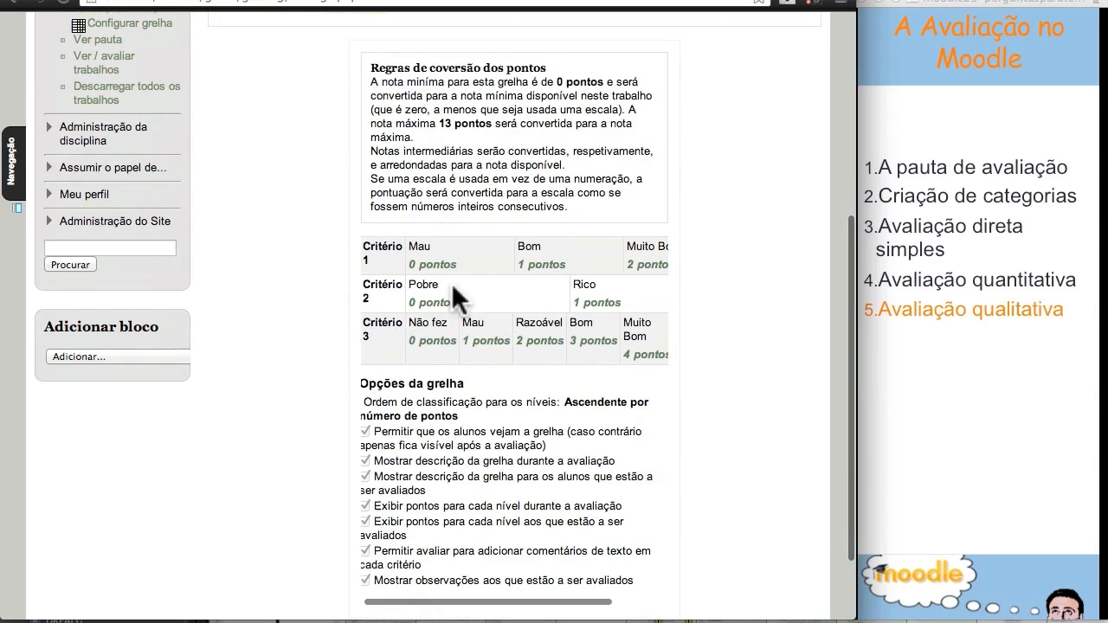
# Open the qualitative rubric's definition for editing and delete the Excelente level from Critério 3.
pyautogui.scroll(-3, 646, 442)
pyautogui.scroll(8, 642, 437)
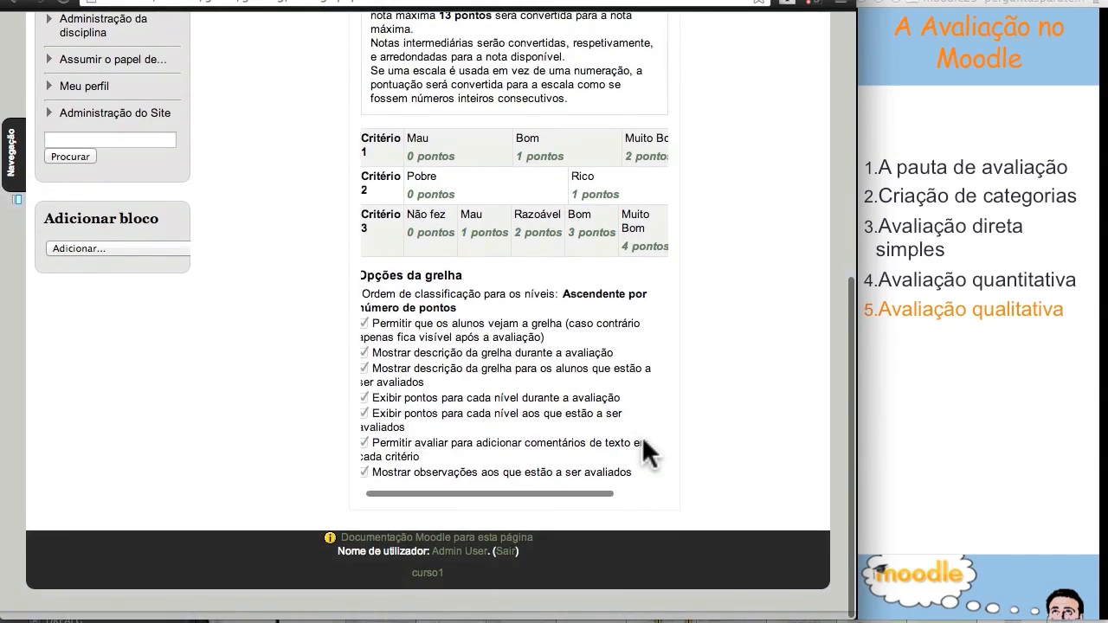
pyautogui.click(365, 202)
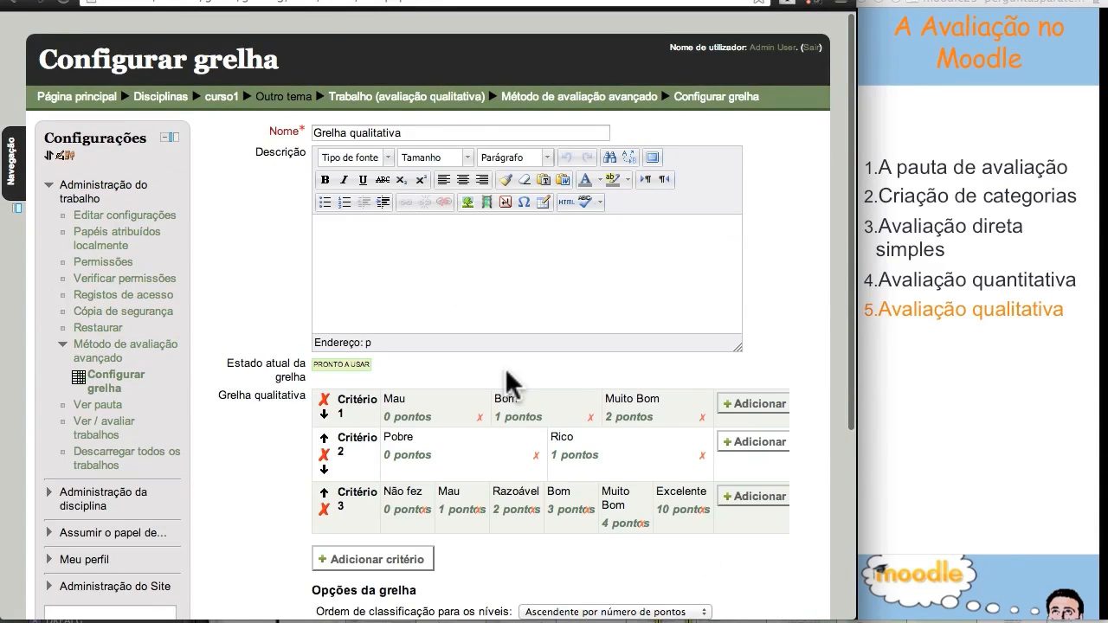
pyautogui.scroll(-3, 505, 368)
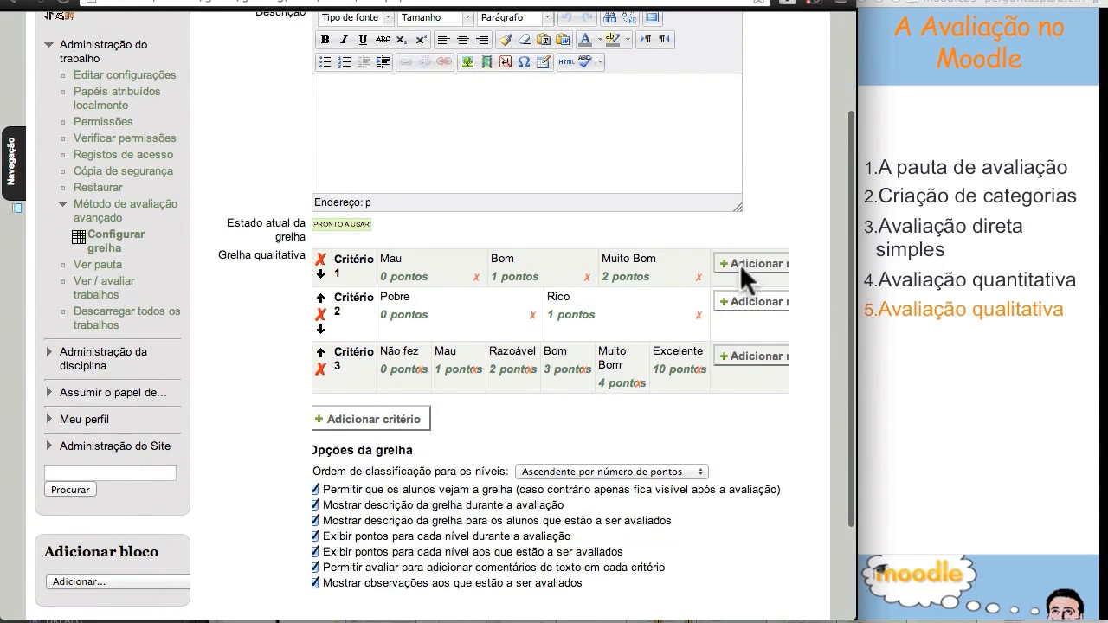
pyautogui.hscroll(2, 623, 265)
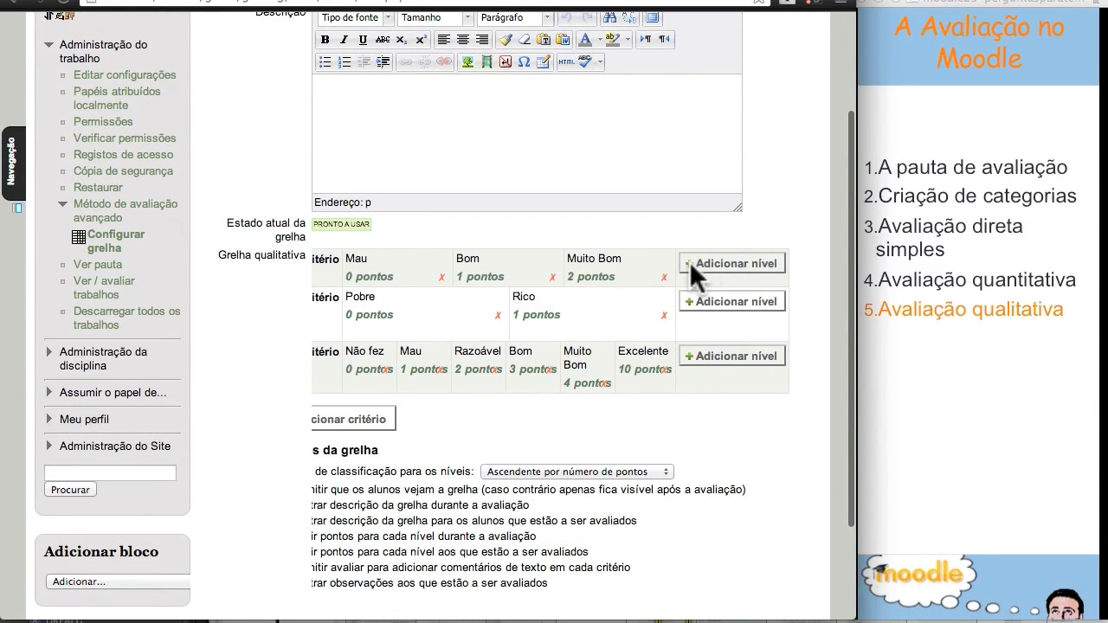
pyautogui.click(664, 368)
pyautogui.click(528, 344)
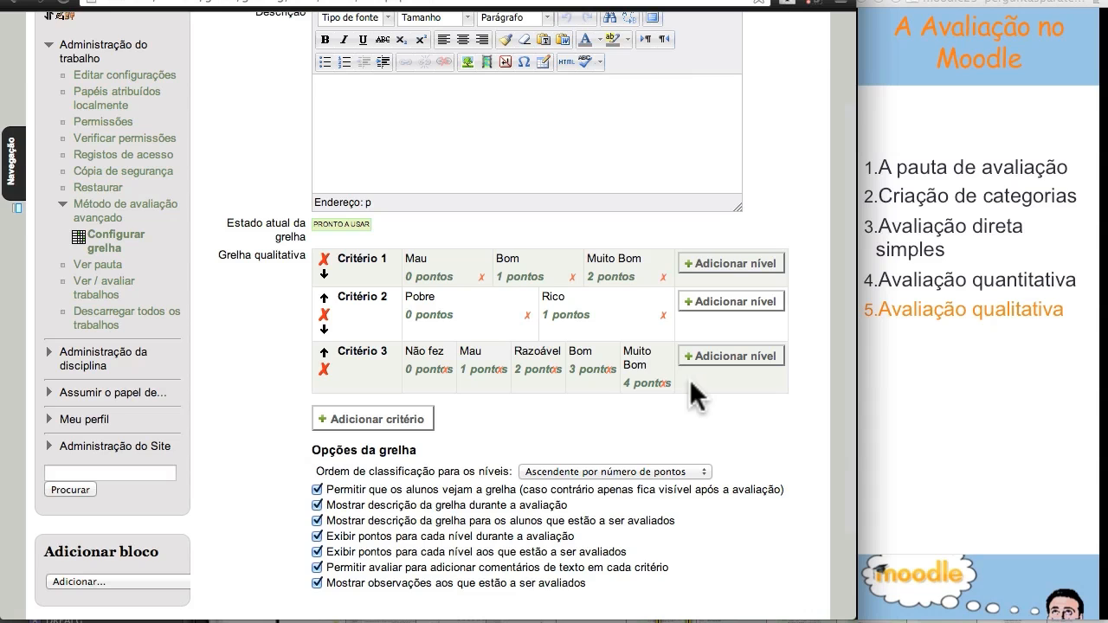
# Add a rubric criterion named "skdf" and fill its five levels with dfg, dfg, dfg, fdg and dfg.
pyautogui.click(379, 420)
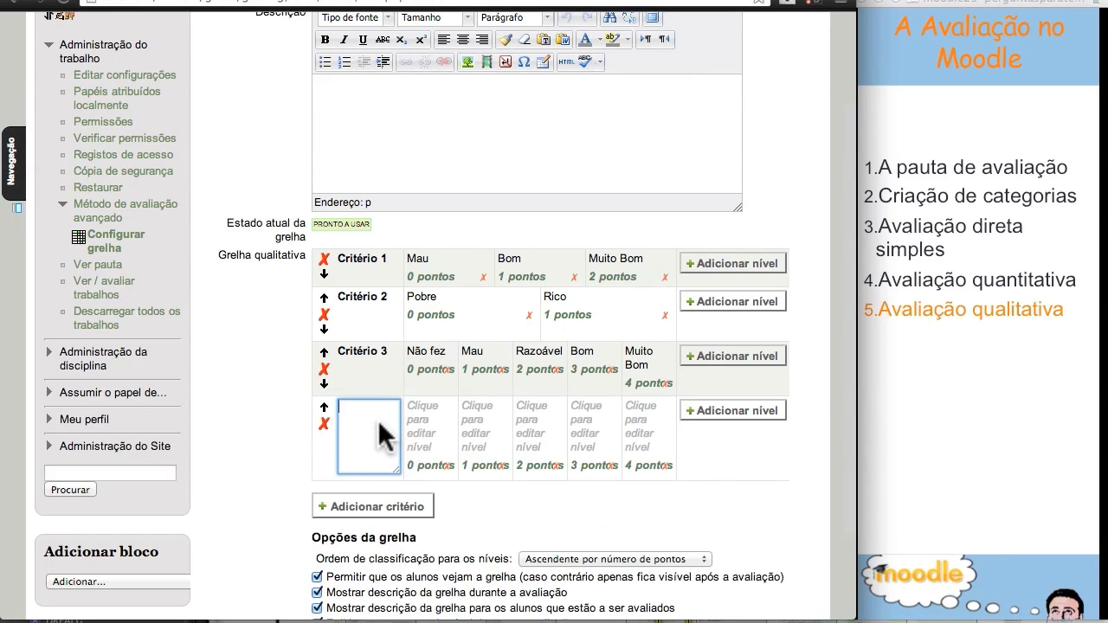
pyautogui.write('skdf')
pyautogui.click(421, 430)
pyautogui.write('dfg')
pyautogui.click(474, 422)
pyautogui.write('dfg')
pyautogui.click(548, 425)
pyautogui.write('dfg')
pyautogui.click(617, 437)
pyautogui.write('fdg')
pyautogui.click(650, 435)
pyautogui.write('dfg')
pyautogui.click(606, 509)
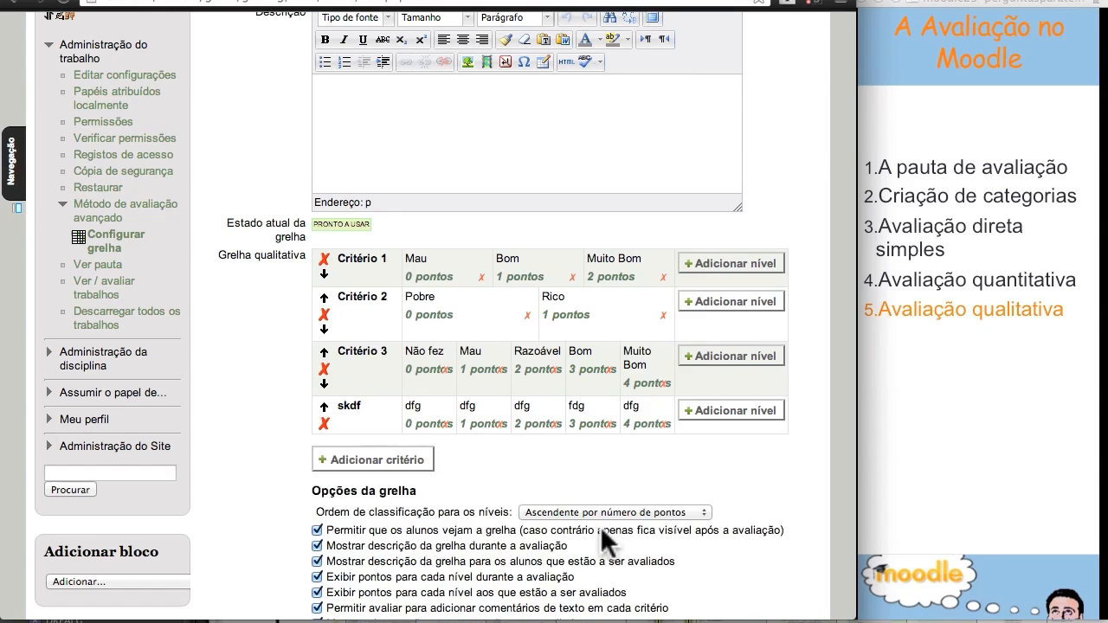
# Delete the 3-point level from the skdf criterion and submit the edited rubric for saving.
pyautogui.click(612, 421)
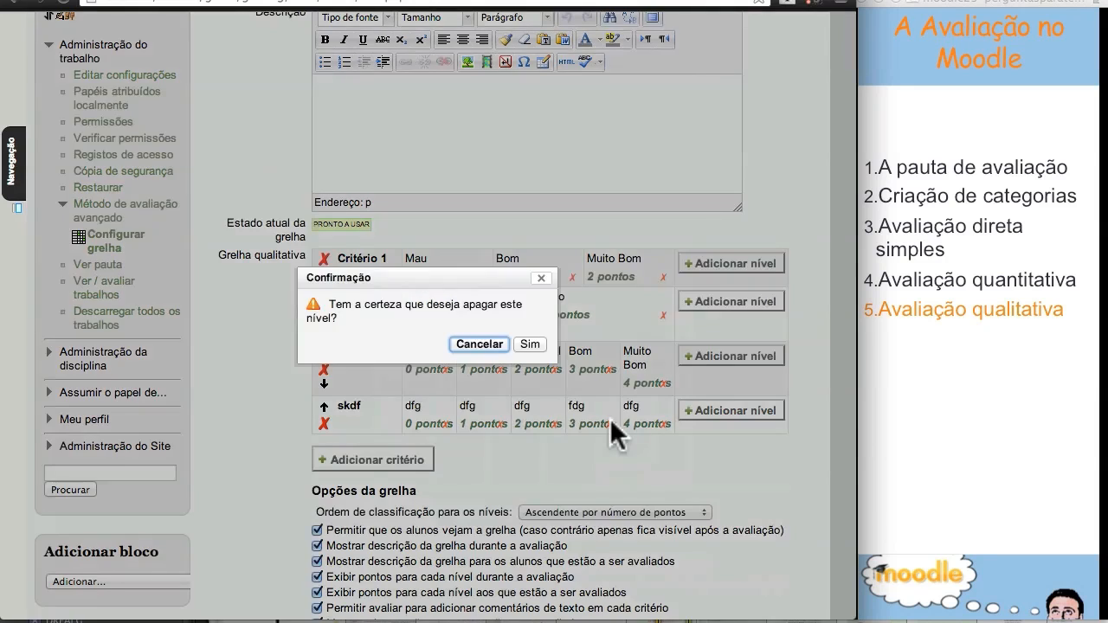
pyautogui.click(528, 344)
pyautogui.scroll(-3, 559, 460)
pyautogui.scroll(-1, 558, 459)
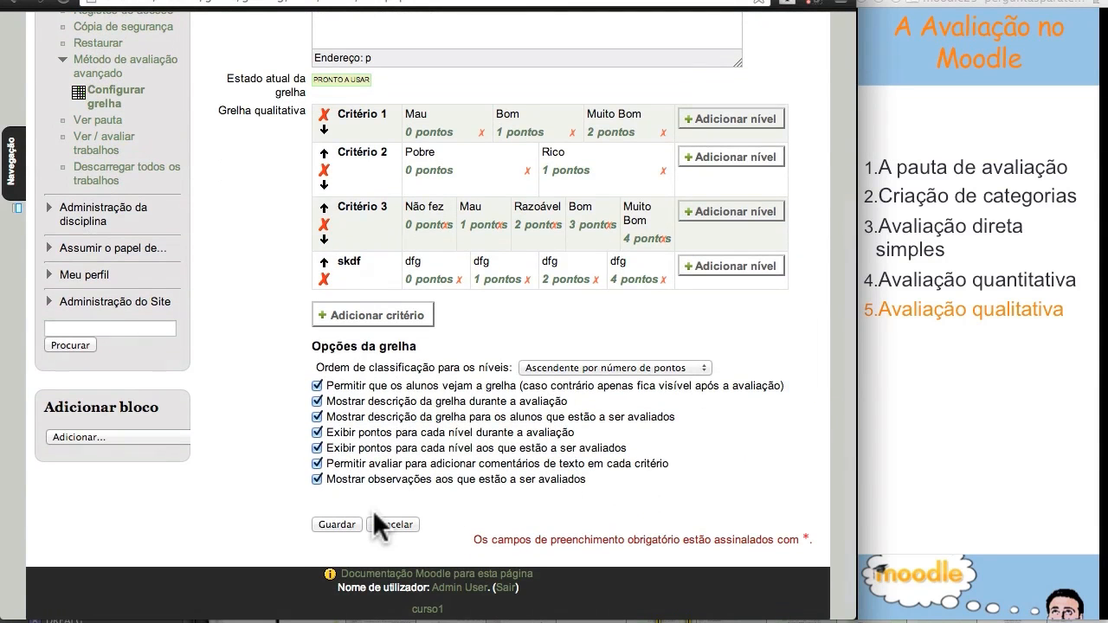
pyautogui.click(326, 525)
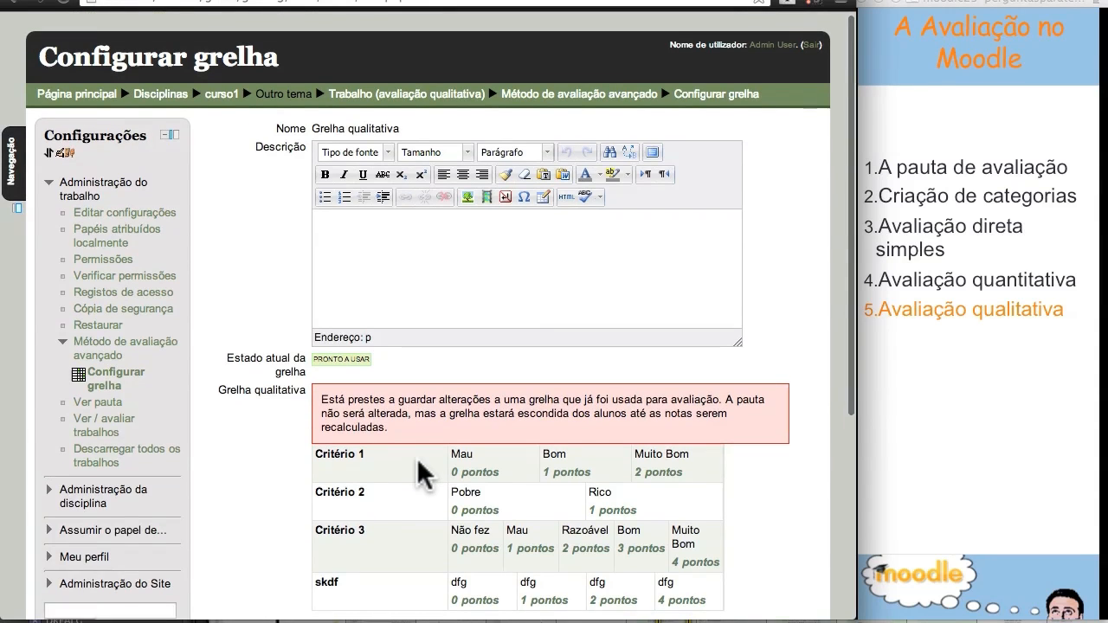
# Review the edited rubric on the confirmation page and cancel saving the changes.
pyautogui.scroll(-1, 418, 474)
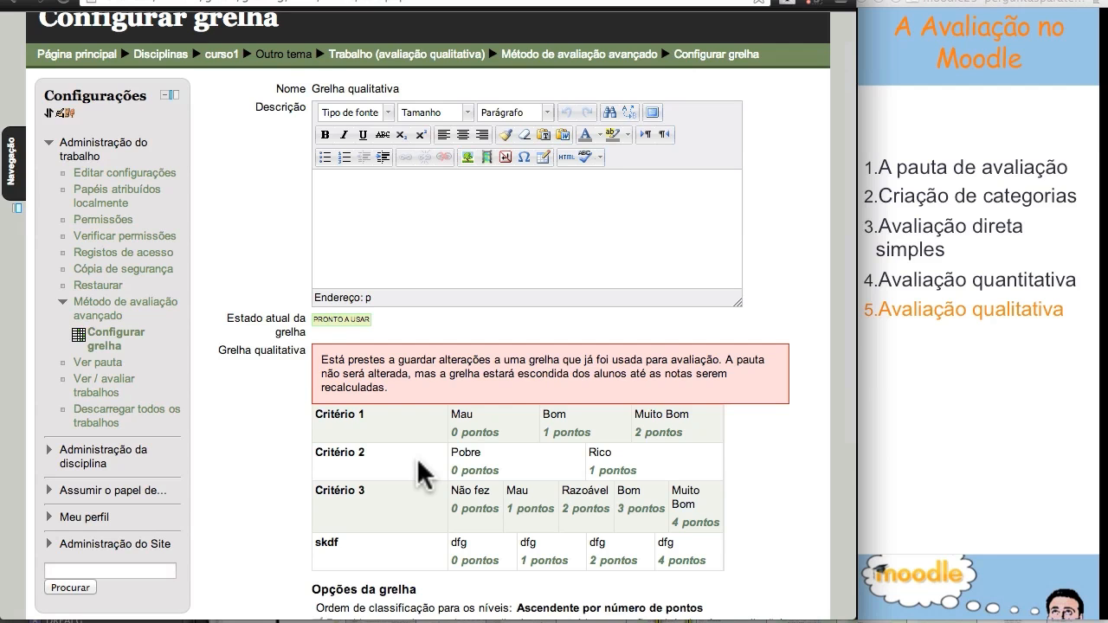
pyautogui.scroll(-5, 418, 474)
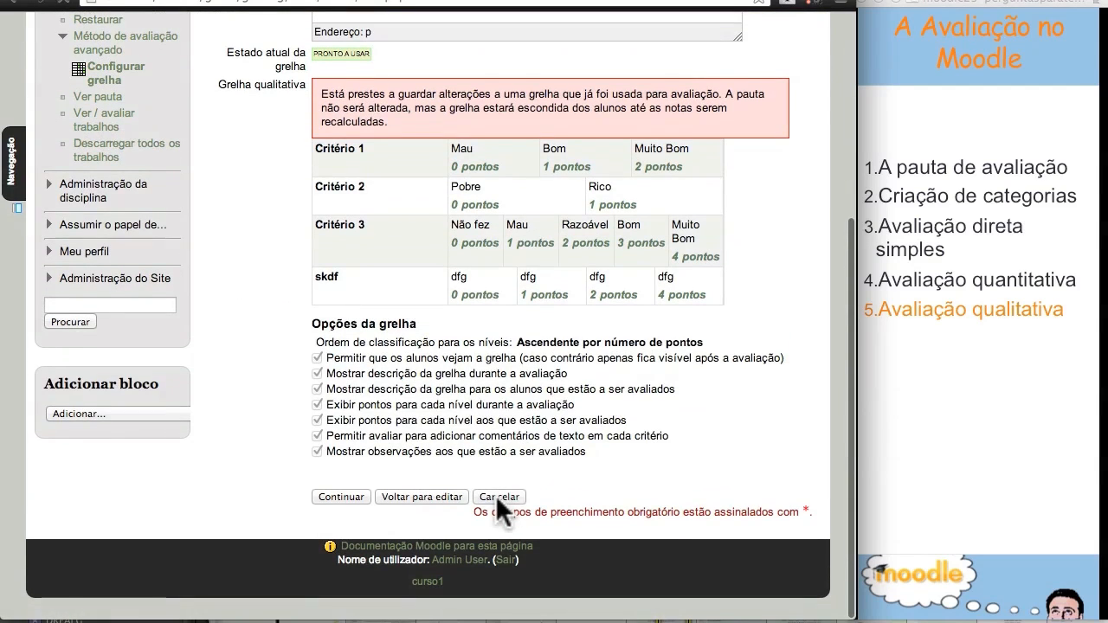
pyautogui.click(499, 498)
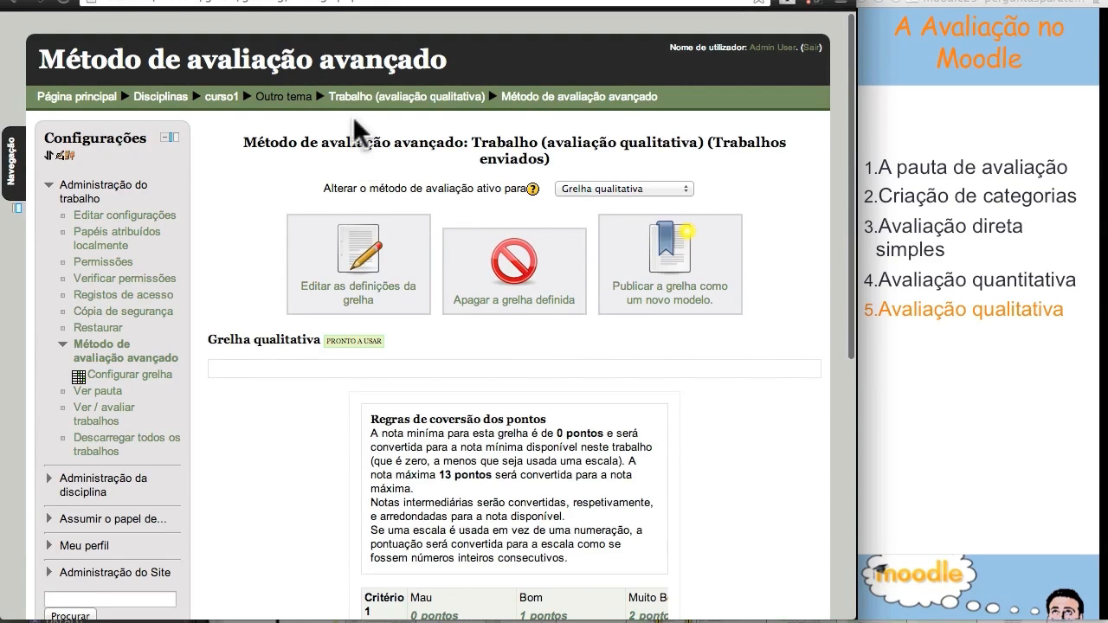
# Return to curso1, open Trabalho (avaliação quantitativa), and open its quantitative grid definition to examine the criteria.
pyautogui.click(224, 97)
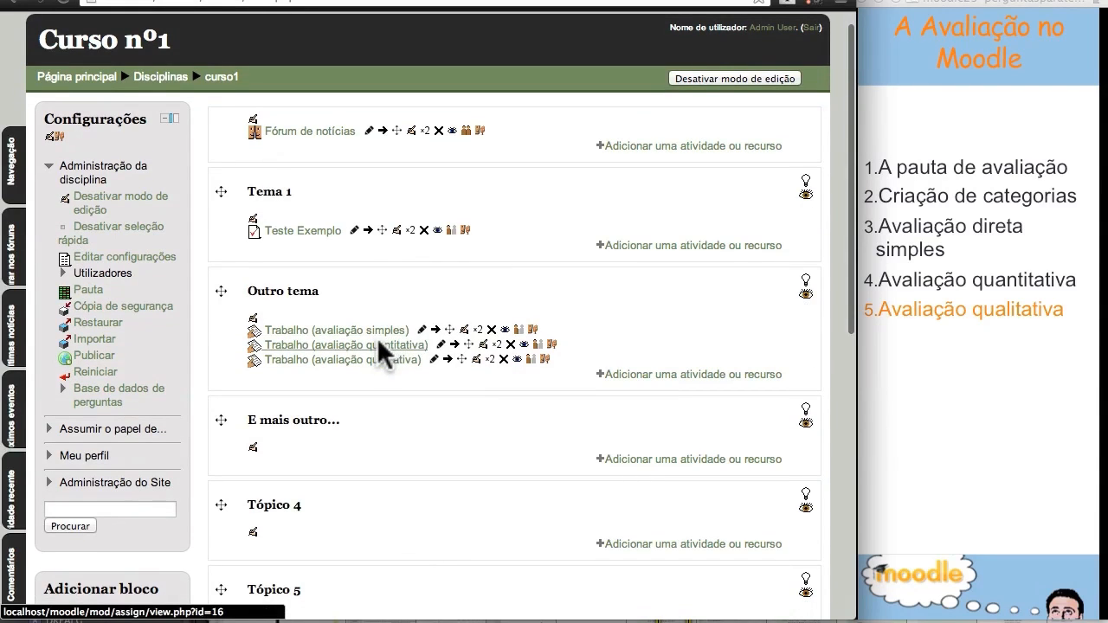
pyautogui.click(391, 344)
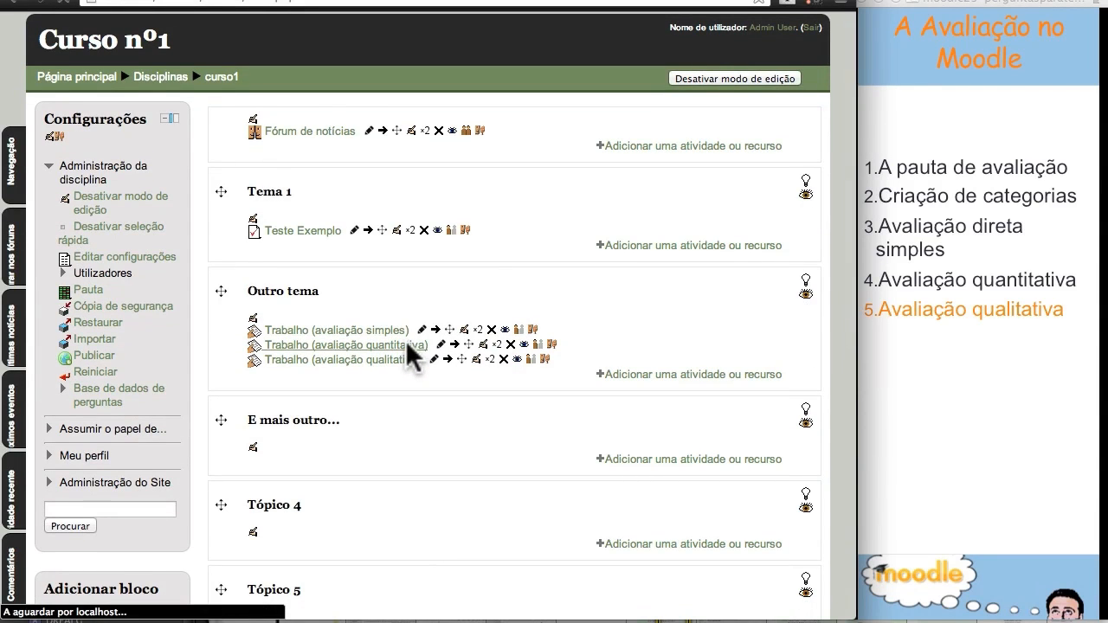
pyautogui.click(95, 345)
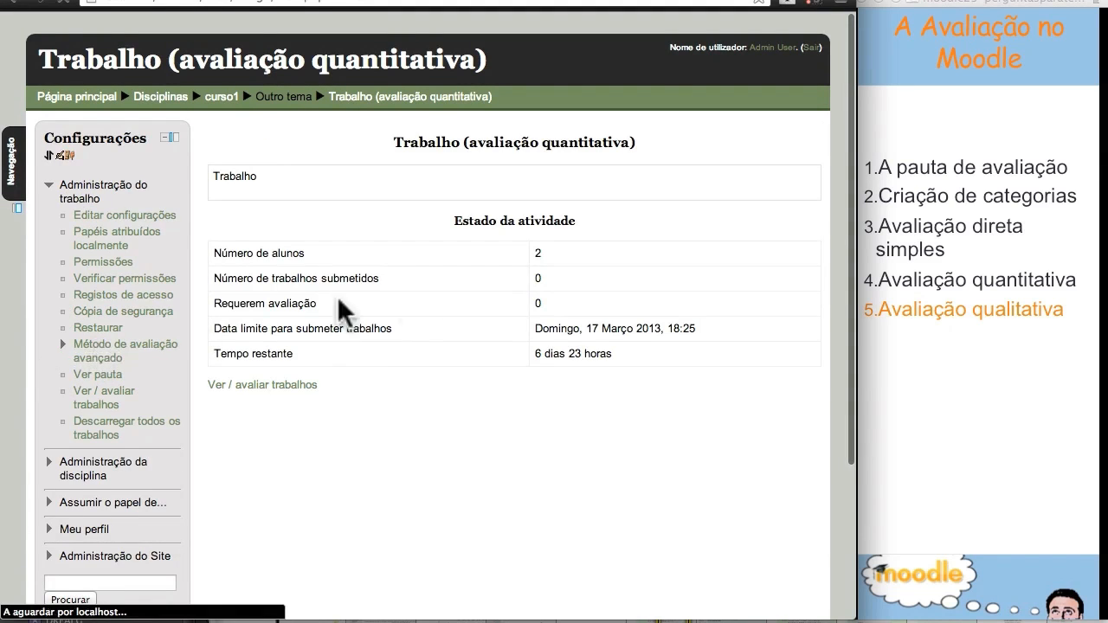
pyautogui.click(403, 290)
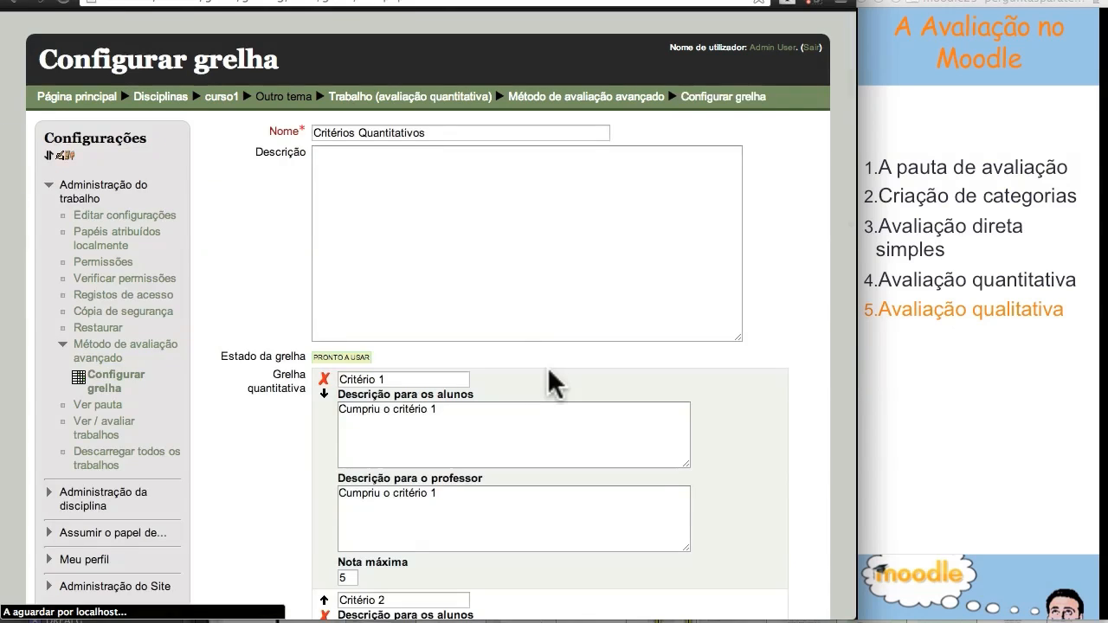
pyautogui.scroll(-3, 547, 371)
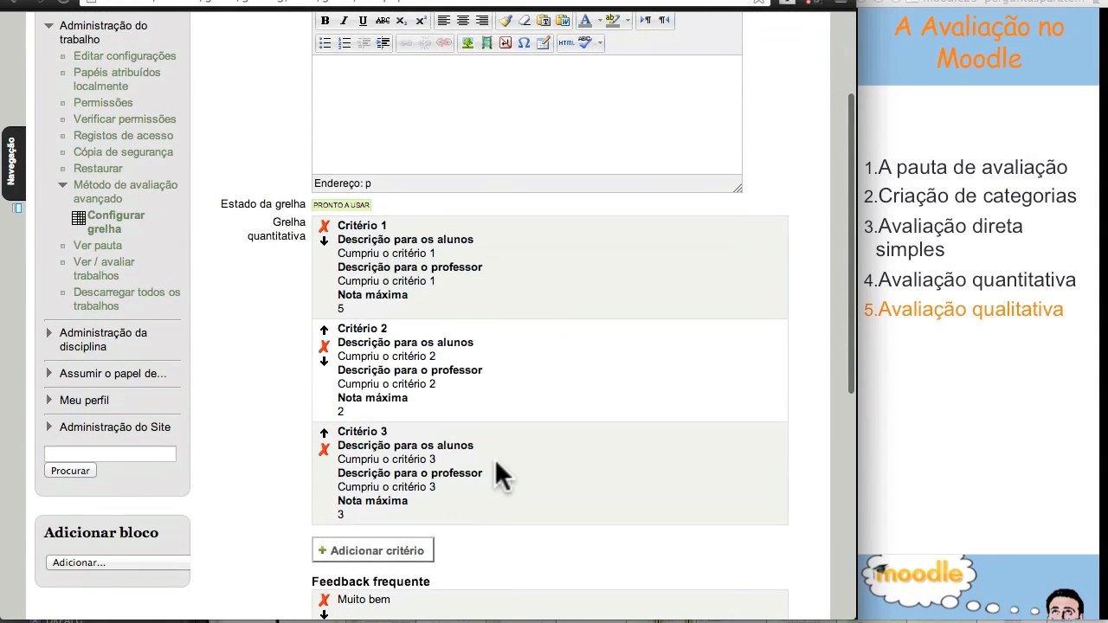
# Add a criterion named "Crita" with student description "aasdd", teacher description "asdasd" and a maximum grade of 2.
pyautogui.scroll(-3, 495, 458)
pyautogui.click(359, 386)
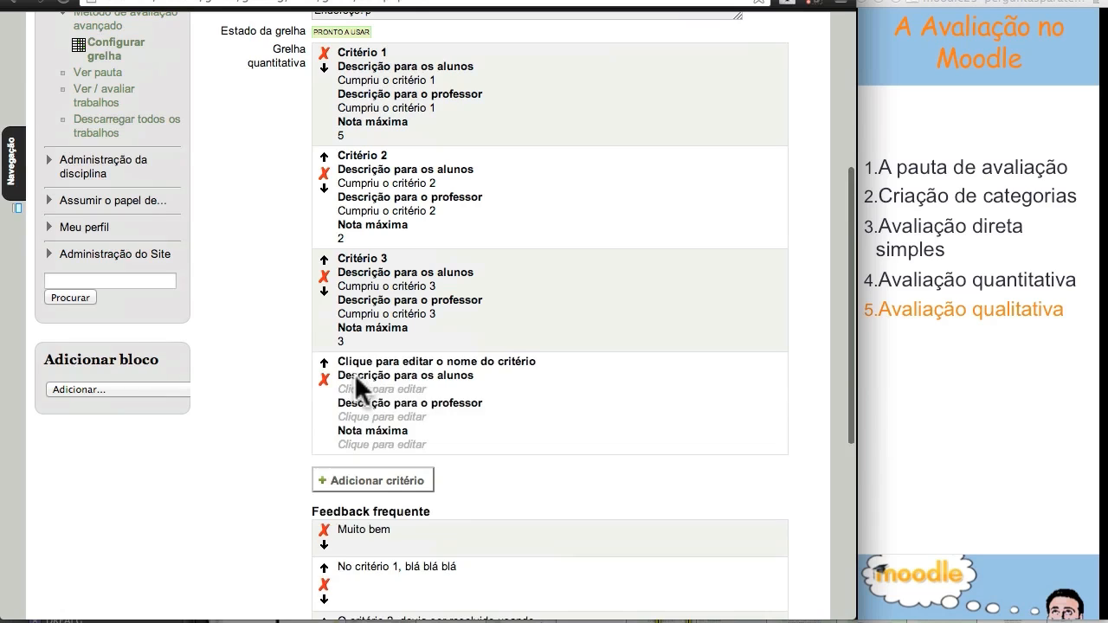
pyautogui.click(408, 358)
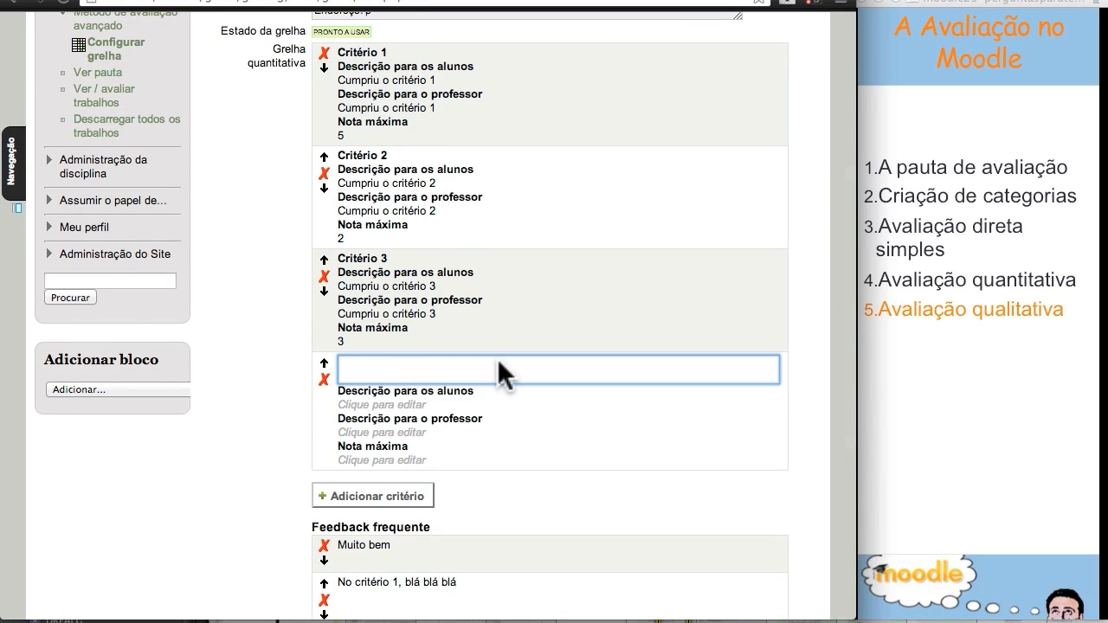
pyautogui.write('Crita')
pyautogui.click(421, 405)
pyautogui.write('aasdd')
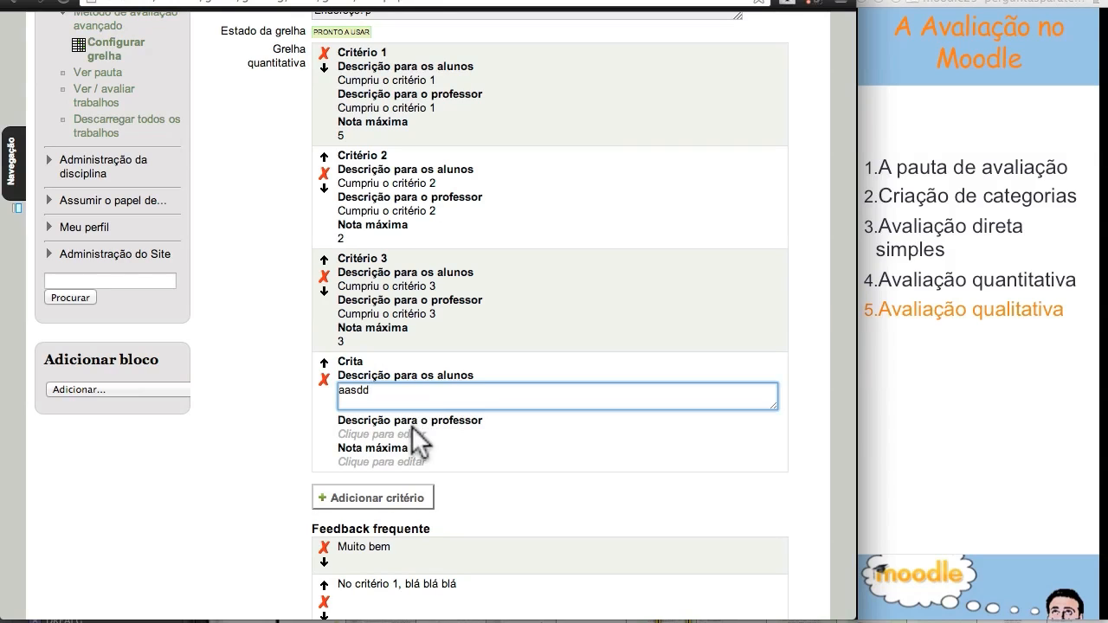
pyautogui.click(412, 432)
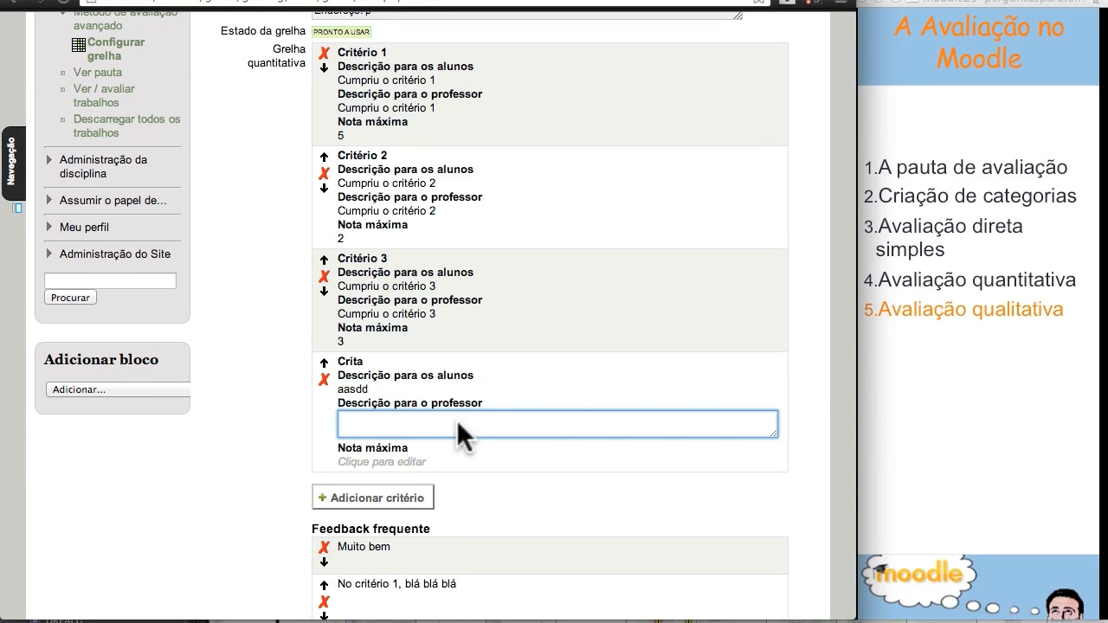
pyautogui.write('asdasd')
pyautogui.click(408, 462)
pyautogui.write('2')
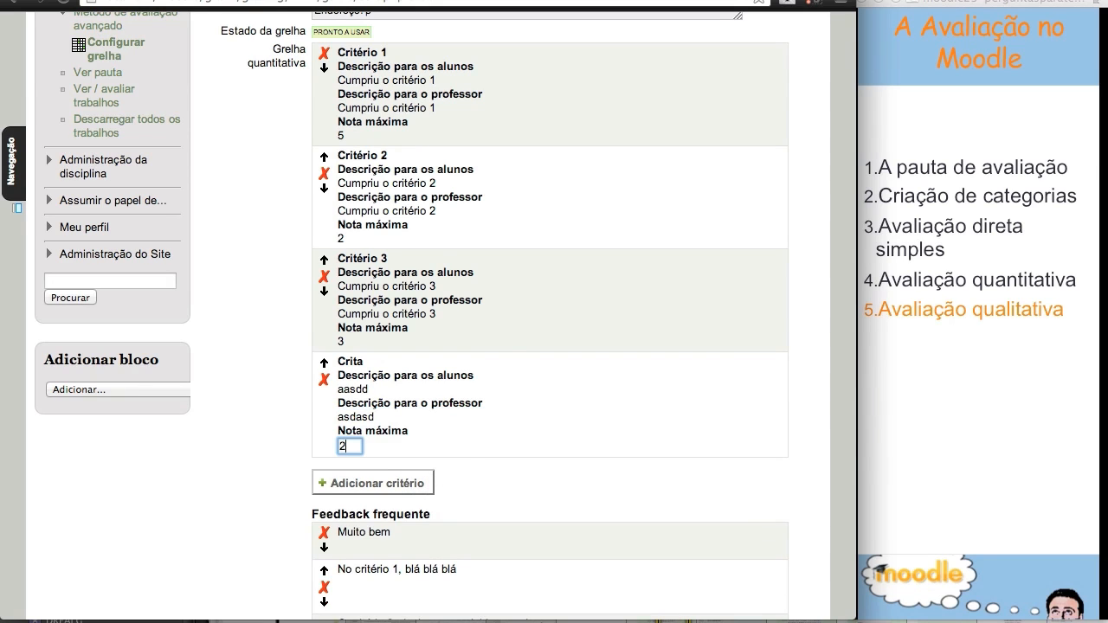
pyautogui.click(546, 470)
# Review the quantitative grid's frequent feedback entries and options, and return to curso1 without saving.
pyautogui.scroll(-3, 544, 500)
pyautogui.scroll(-1, 545, 500)
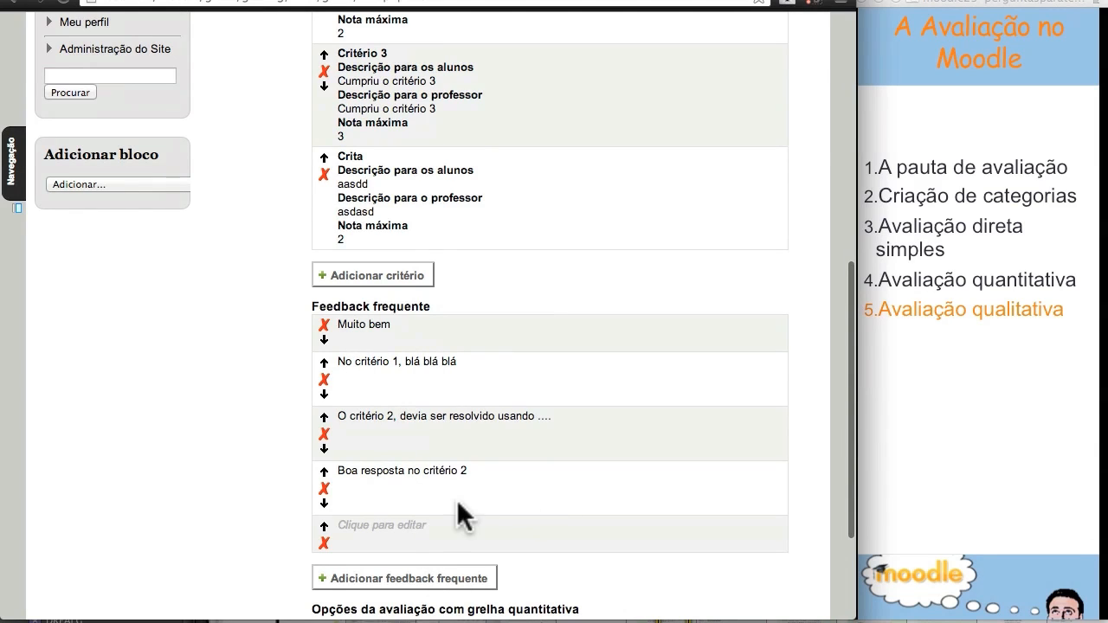
pyautogui.scroll(-1, 430, 456)
pyautogui.scroll(-3, 429, 456)
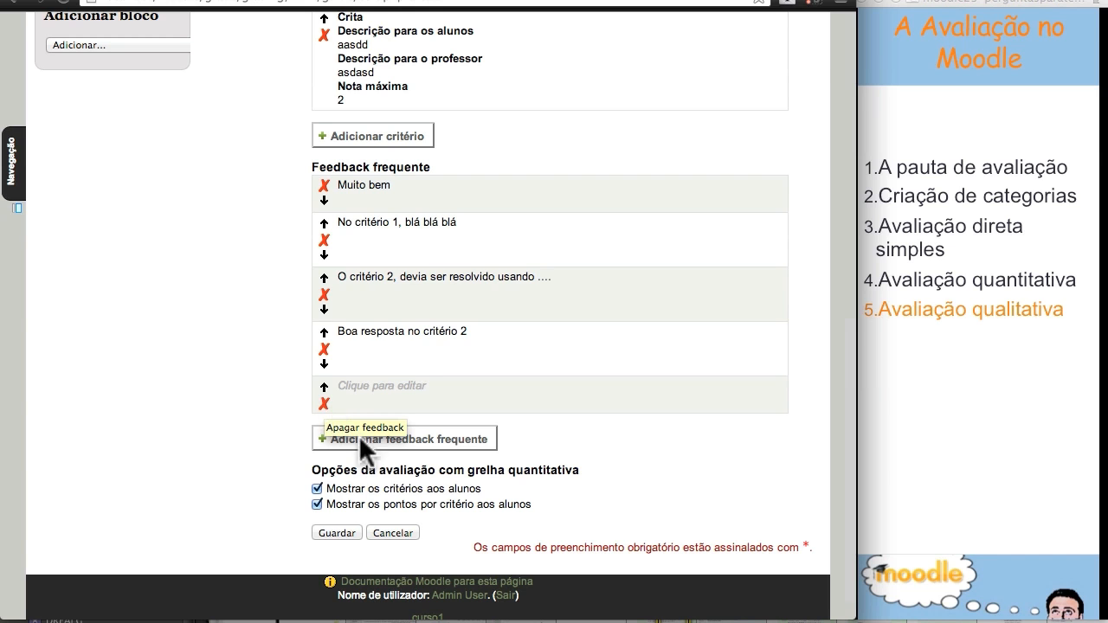
pyautogui.scroll(15, 437, 370)
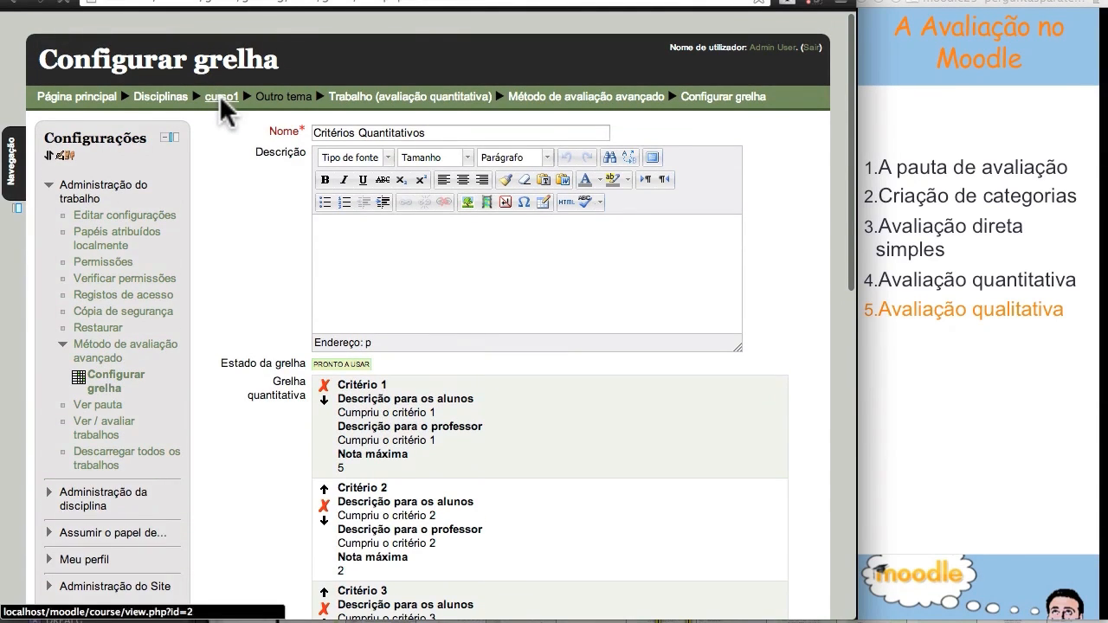
pyautogui.click(221, 96)
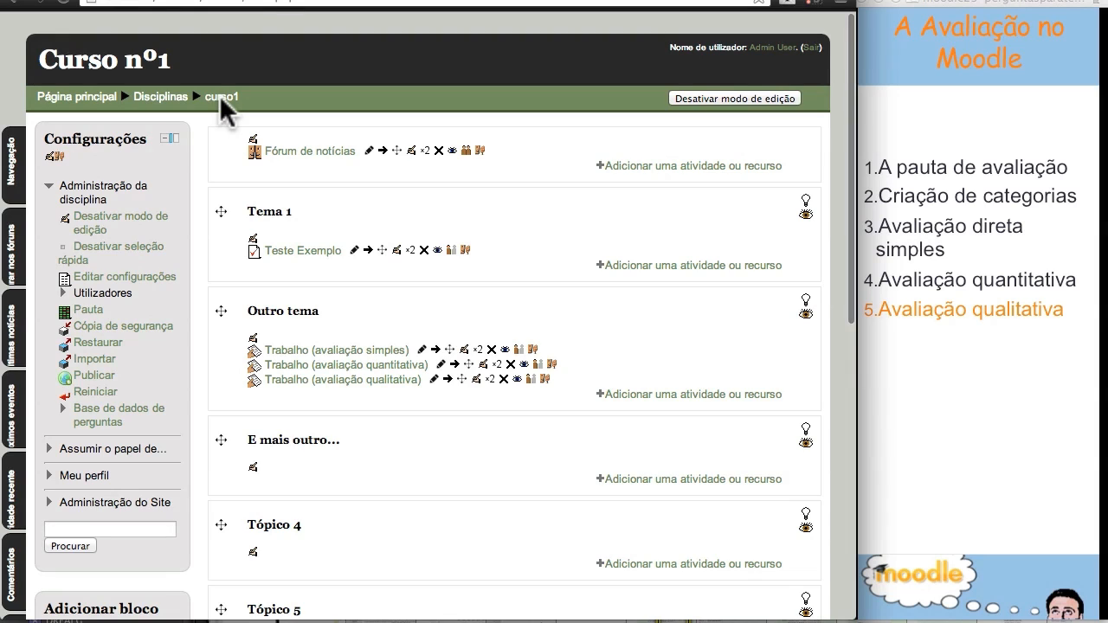